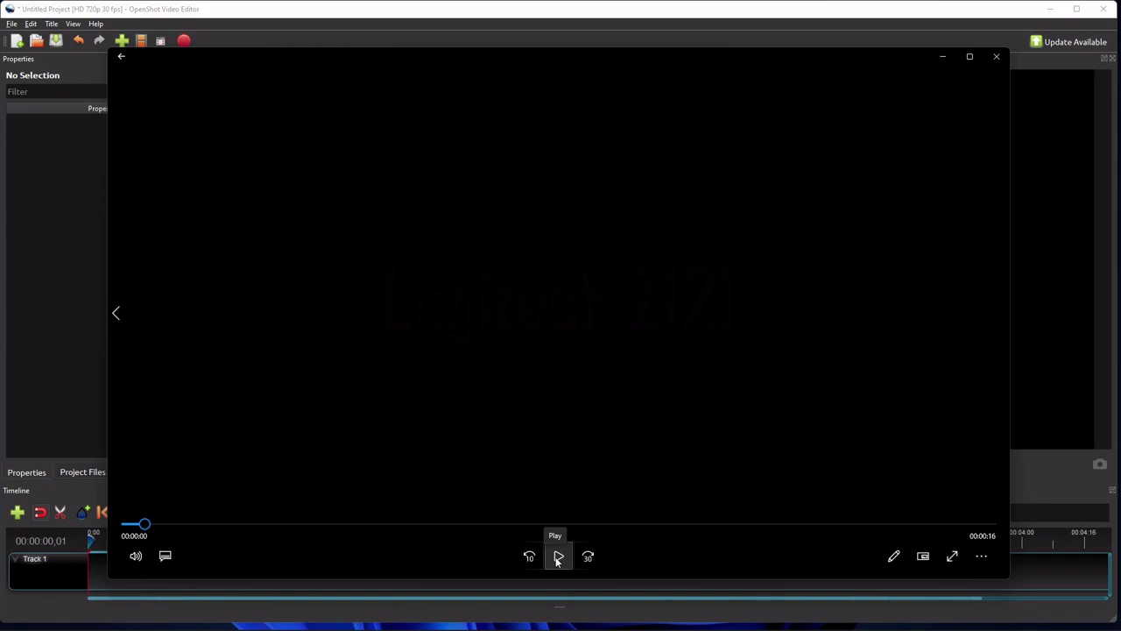
Step: Watch the finished product preview video and look over the source files in the Materials folder
{"action": "left_click", "coordinate": [558, 558]}
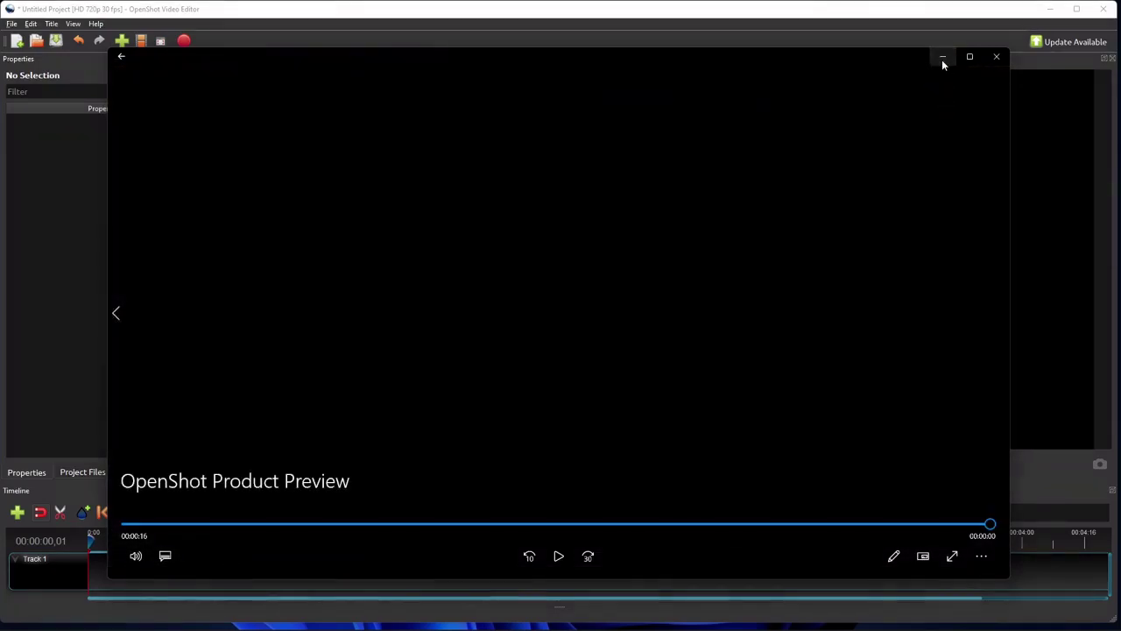
{"action": "left_click", "coordinate": [943, 58]}
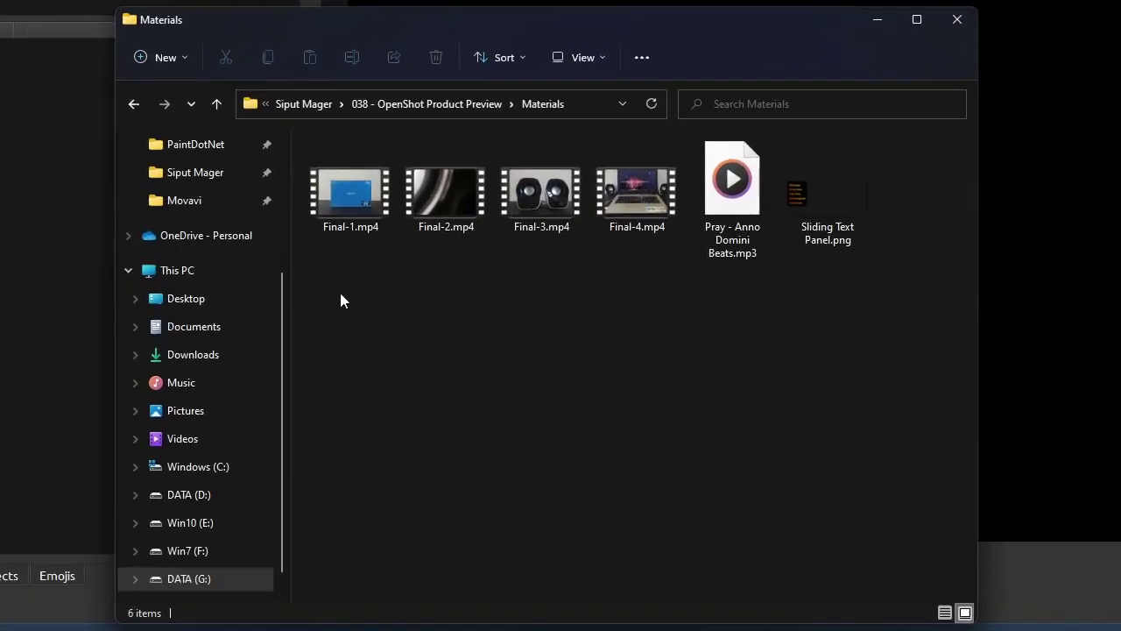
{"action": "left_click_drag", "start_coordinate": [415, 283], "coordinate": [610, 200]}
{"action": "left_click", "coordinate": [829, 203]}
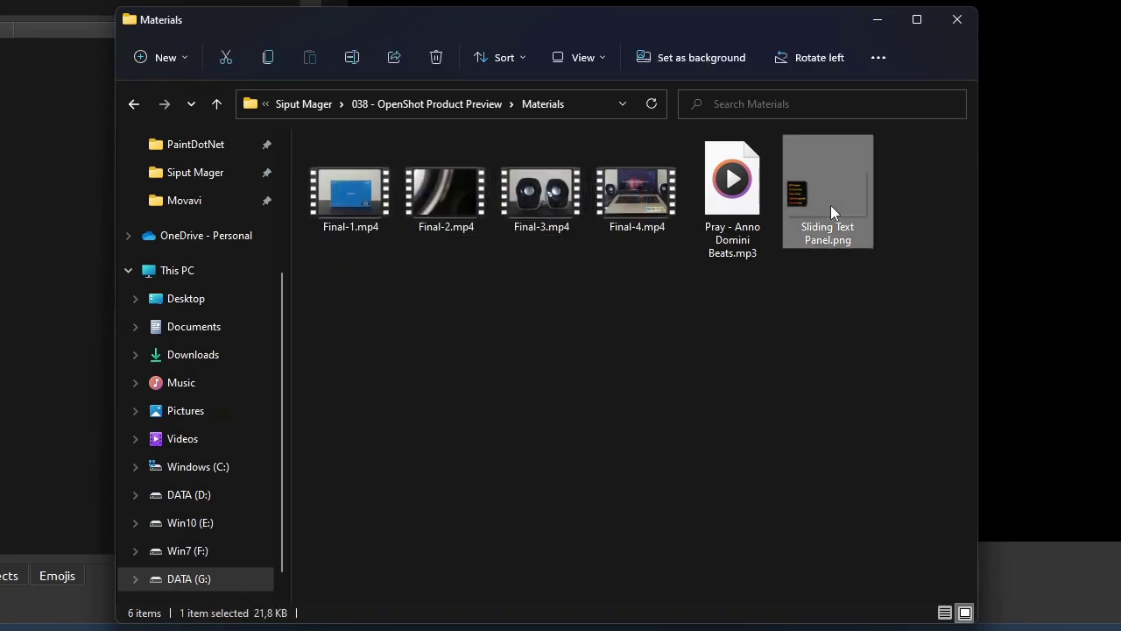
{"action": "left_click", "coordinate": [742, 194]}
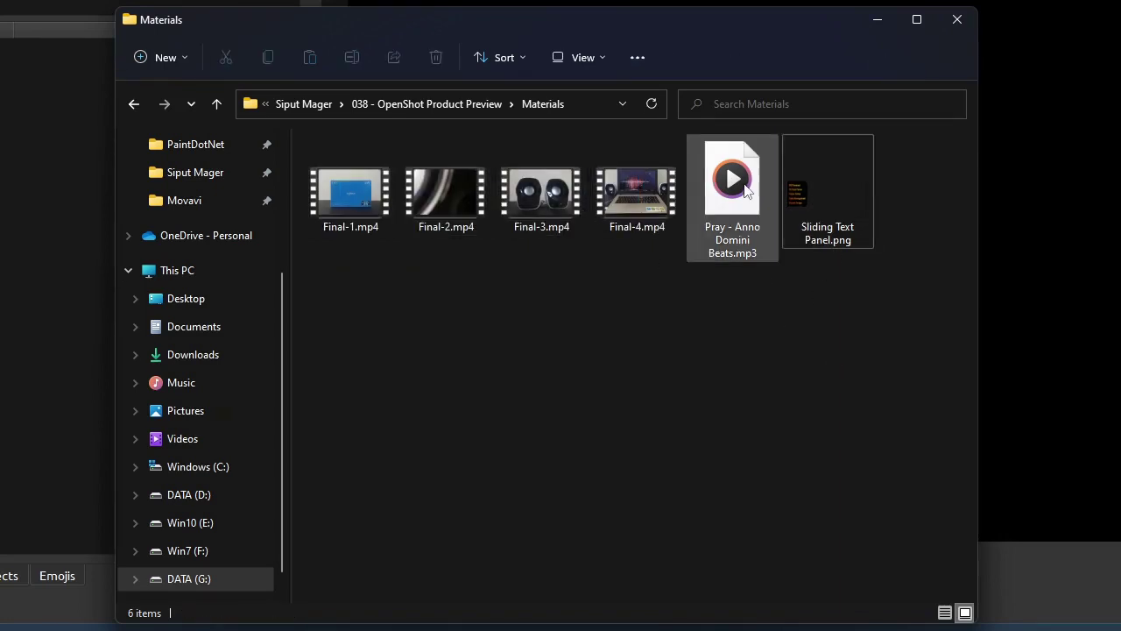
{"action": "left_click", "coordinate": [699, 352]}
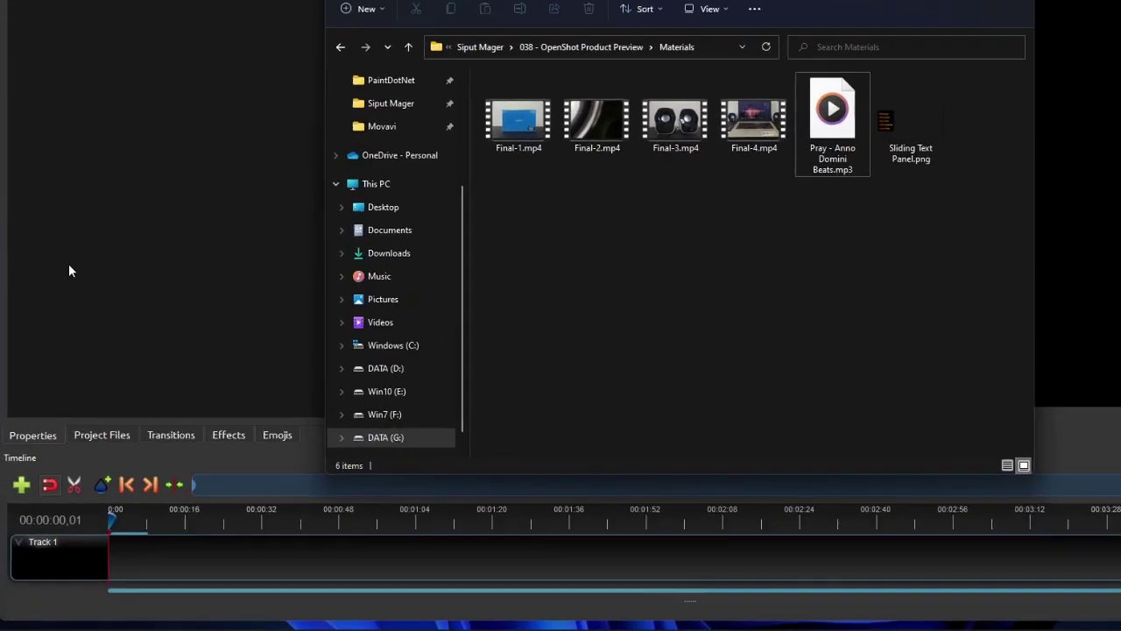
Step: Import Final-1.mp4 to Final-4.mp4, Pray - Anno Domini Beats.mp3 and Sliding Text Panel.png from the Materials folder into OpenShot's project files
{"action": "left_click", "coordinate": [83, 442]}
{"action": "left_click", "coordinate": [119, 400]}
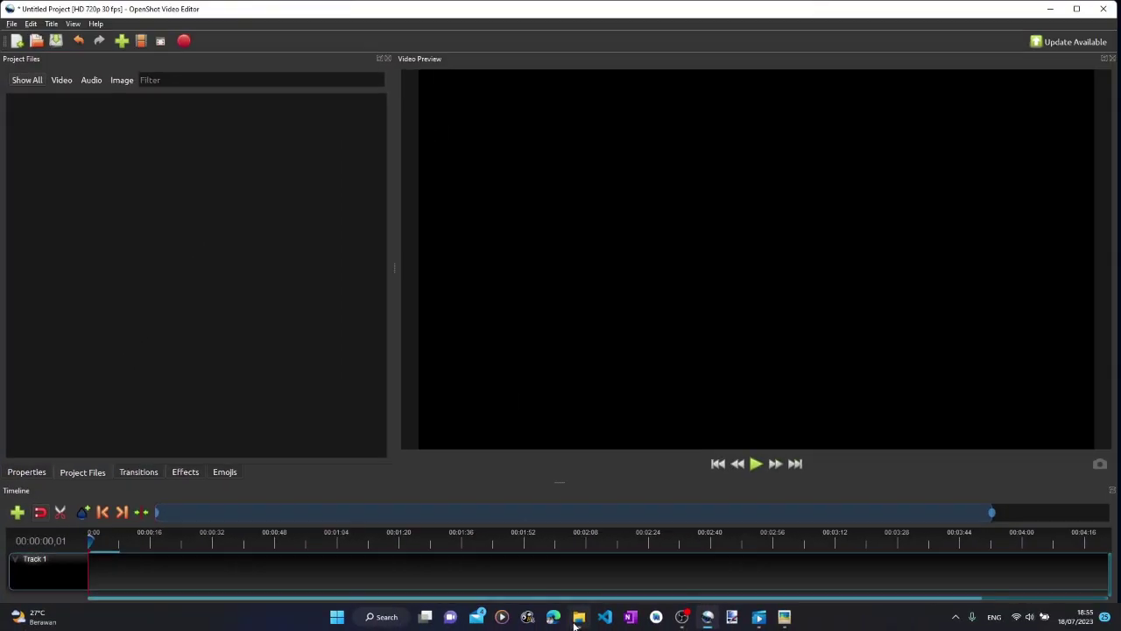
{"action": "left_click", "coordinate": [576, 617]}
{"action": "left_click_drag", "start_coordinate": [428, 259], "coordinate": [756, 255]}
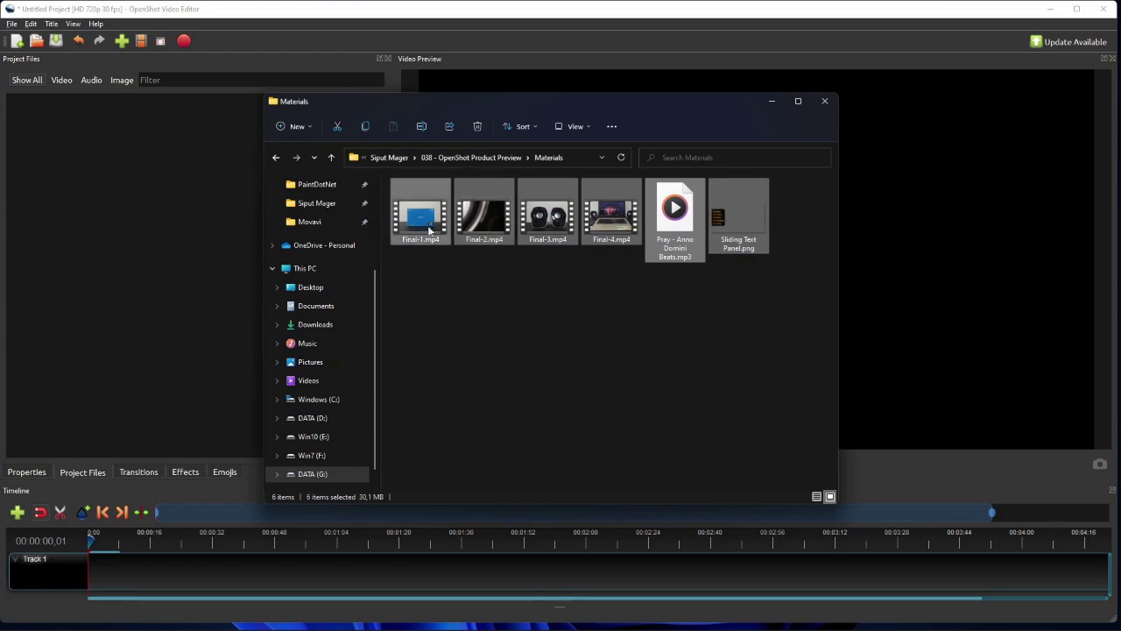
{"action": "left_click_drag", "start_coordinate": [431, 221], "coordinate": [53, 199]}
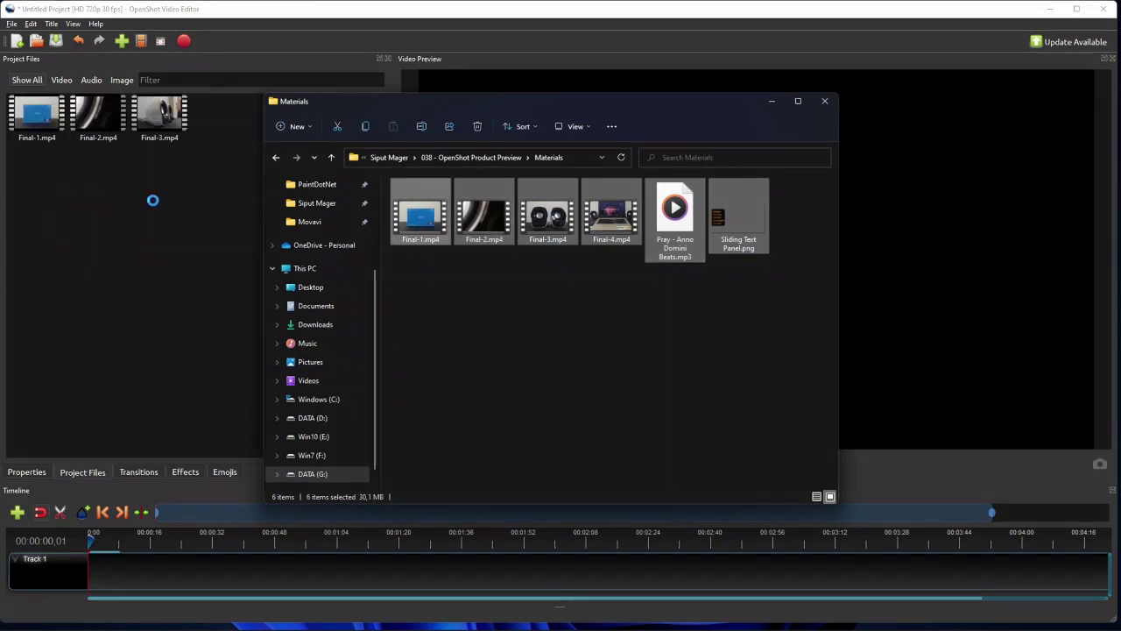
{"action": "left_click", "coordinate": [771, 102]}
Step: Check the resolution and frame rate in the file properties of Final-1.mp4
{"action": "left_click", "coordinate": [35, 120]}
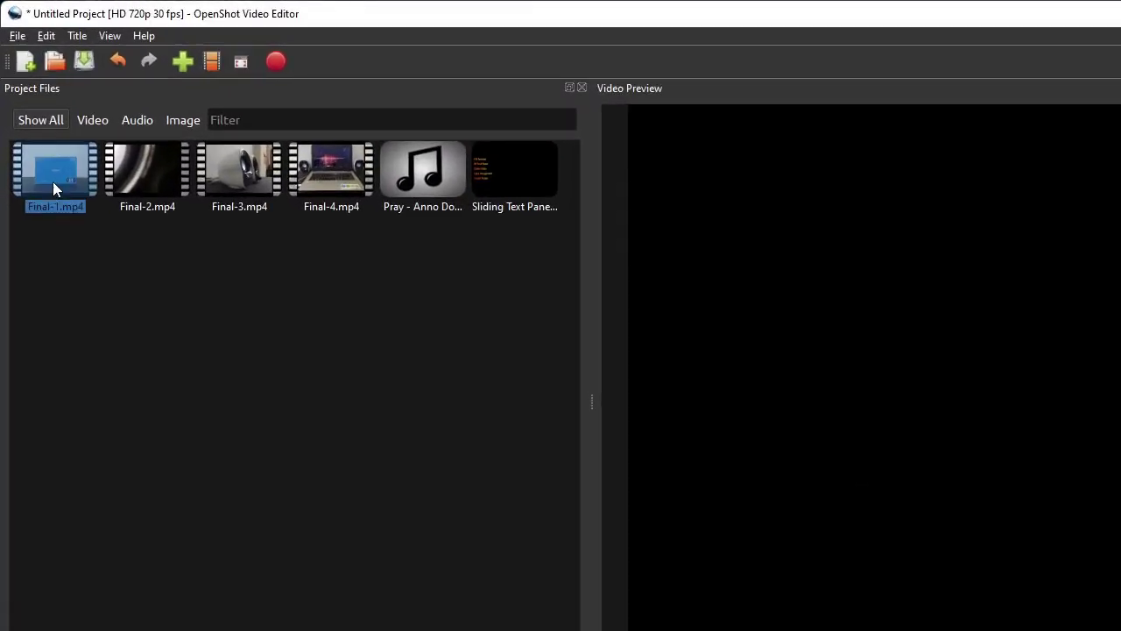
{"action": "right_click", "coordinate": [35, 120]}
{"action": "left_click", "coordinate": [111, 317]}
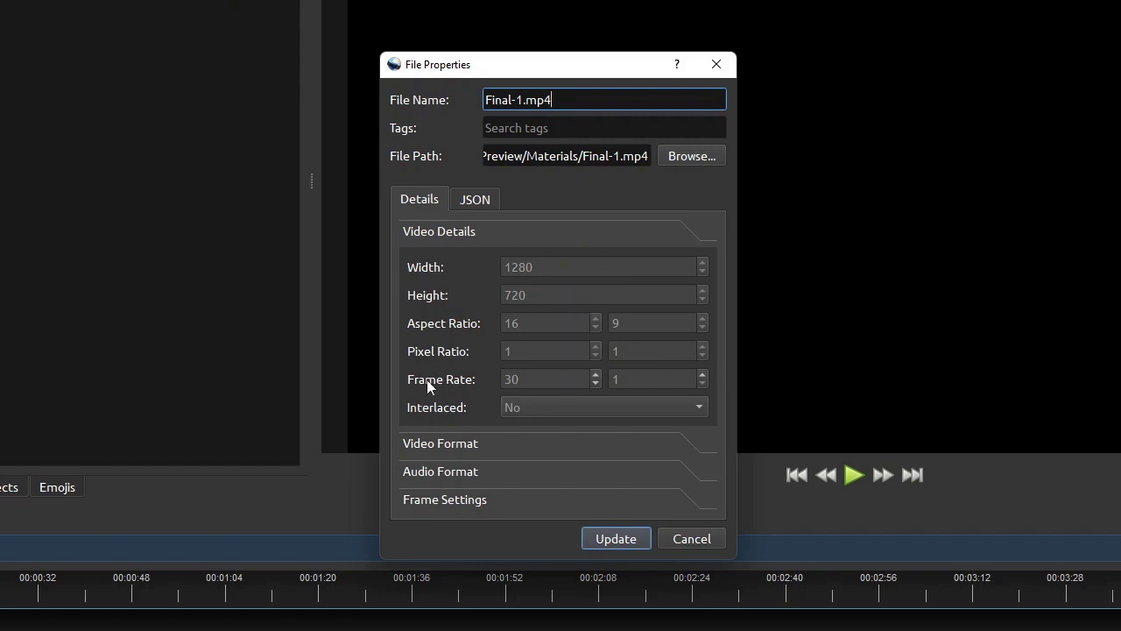
{"action": "left_click", "coordinate": [706, 539]}
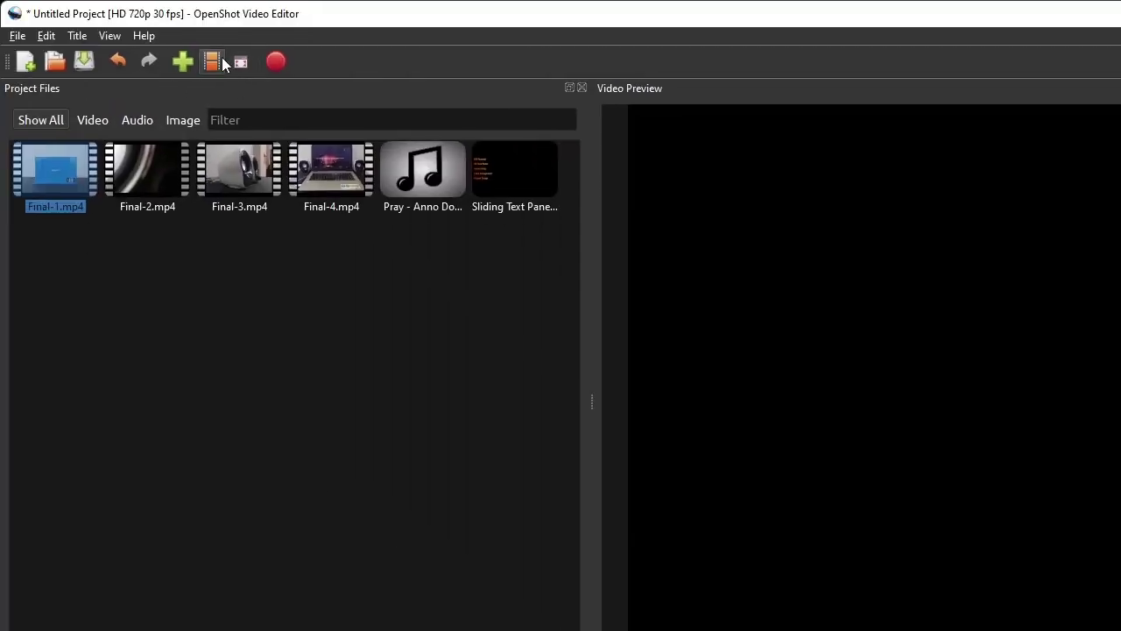
Step: Set the project profile to HD 720p 30 fps
{"action": "left_click", "coordinate": [215, 61]}
{"action": "scroll", "coordinate": [762, 508], "scroll_direction": "down", "scroll_amount": 2}
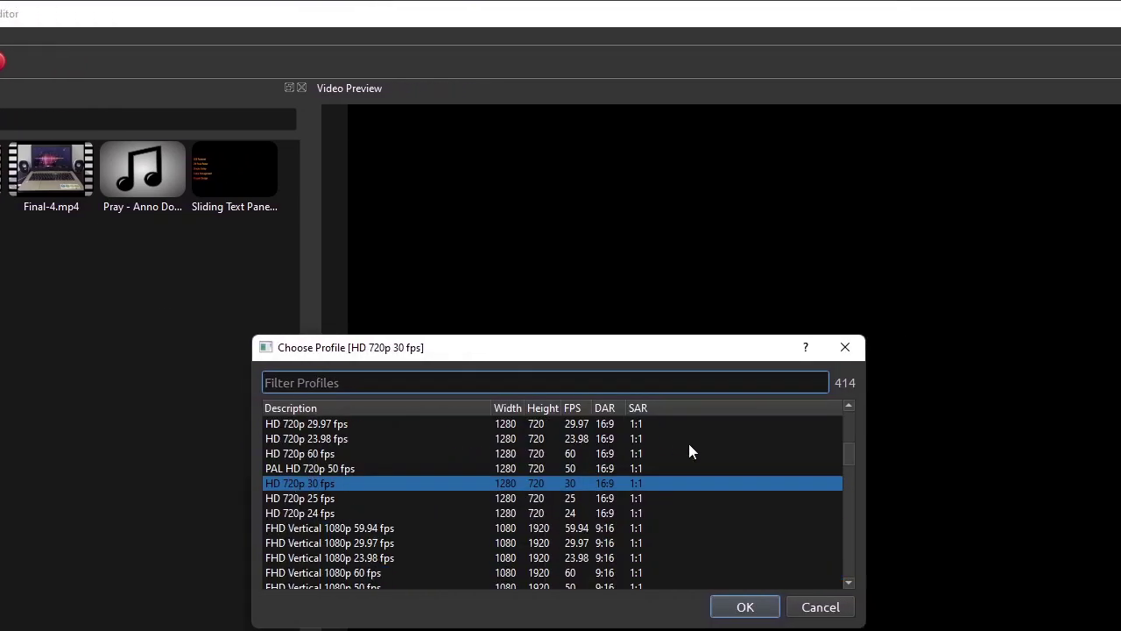
{"action": "left_click", "coordinate": [726, 605]}
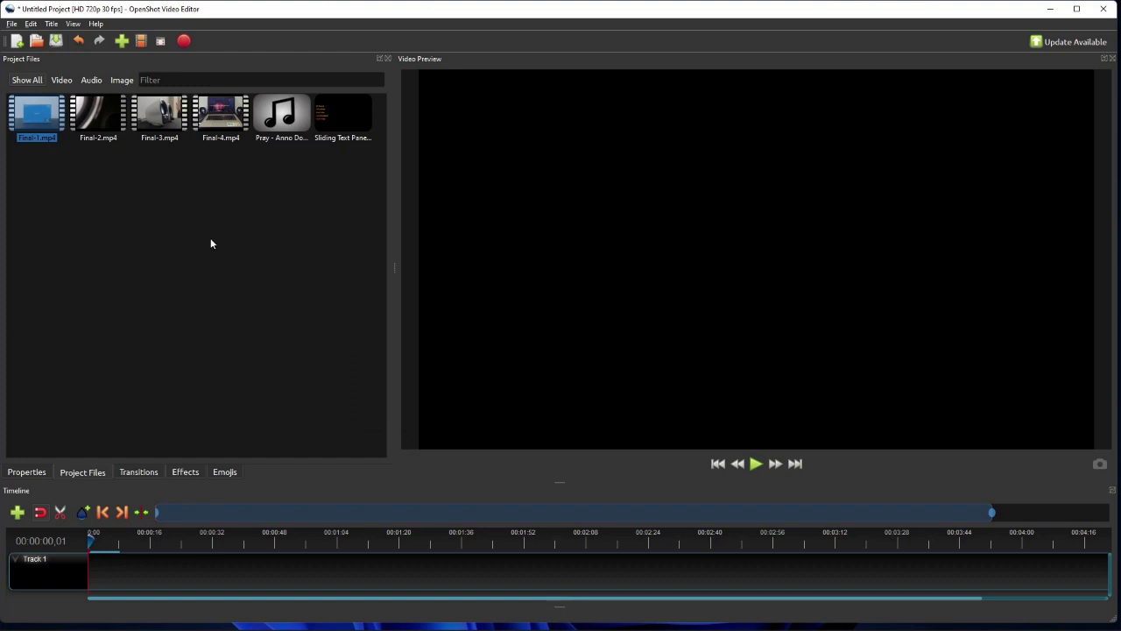
{"action": "left_click", "coordinate": [210, 240]}
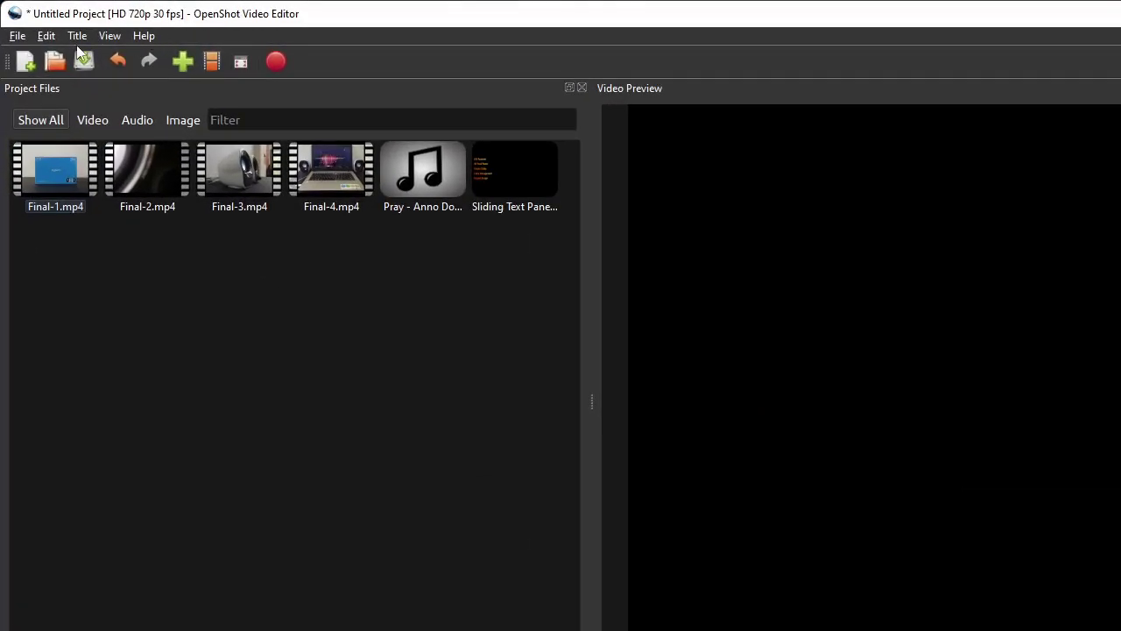
Step: Check the Blender and advanced title editor paths in the general preferences
{"action": "left_click", "coordinate": [51, 24]}
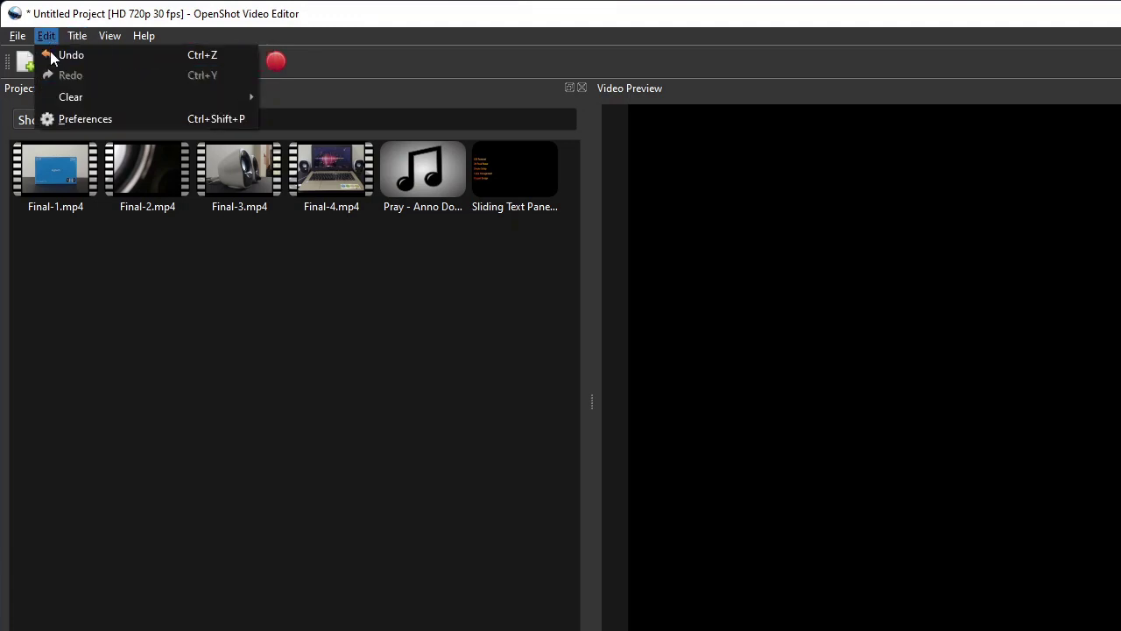
{"action": "left_click", "coordinate": [63, 116]}
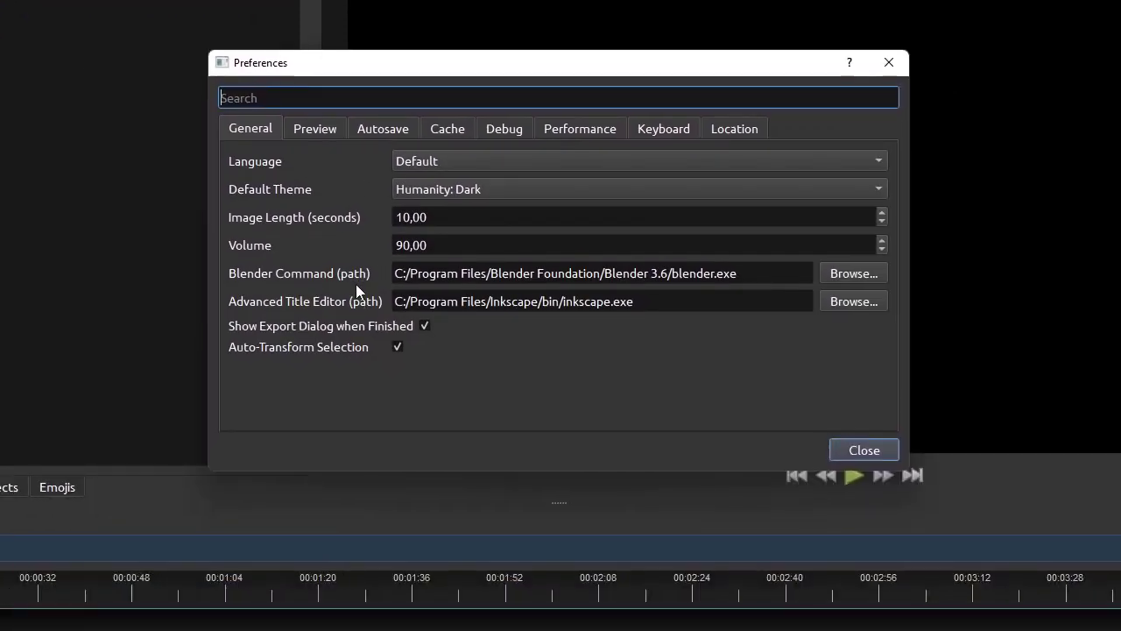
{"action": "left_click_drag", "start_coordinate": [765, 272], "coordinate": [388, 267]}
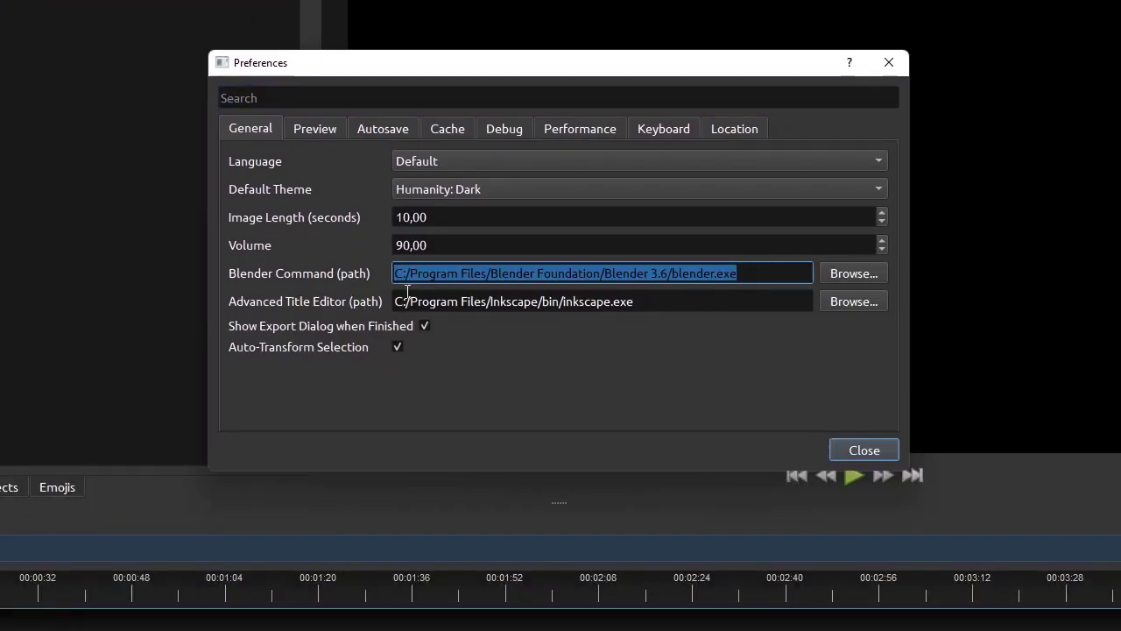
{"action": "left_click", "coordinate": [557, 377]}
{"action": "left_click", "coordinate": [859, 449]}
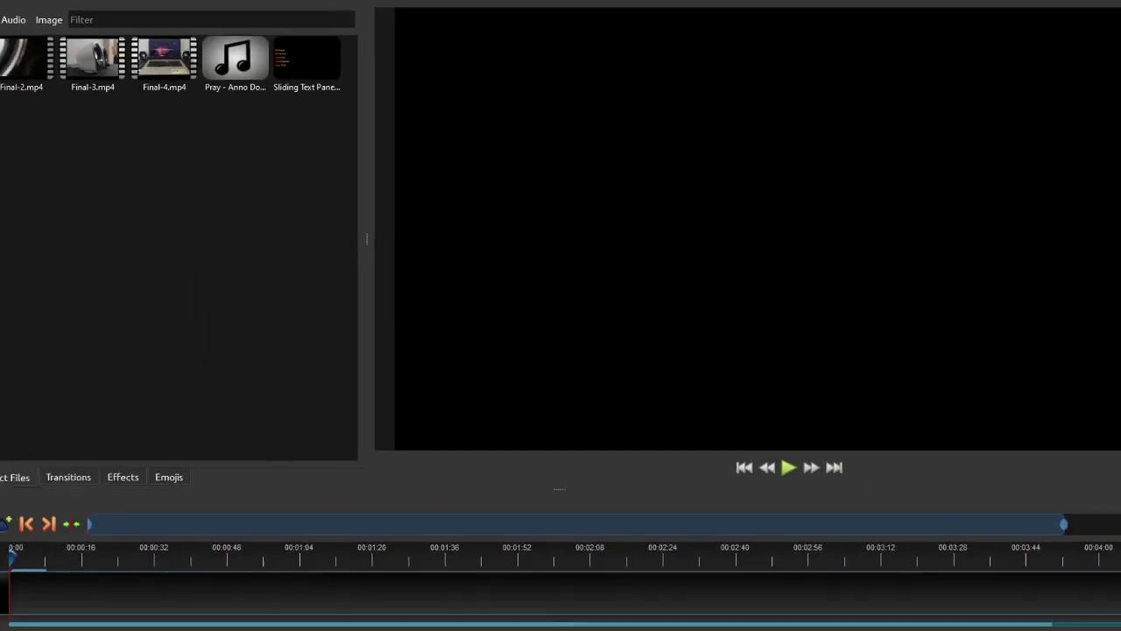
Step: Look through the available animated title templates without creating a title
{"action": "left_click", "coordinate": [50, 24]}
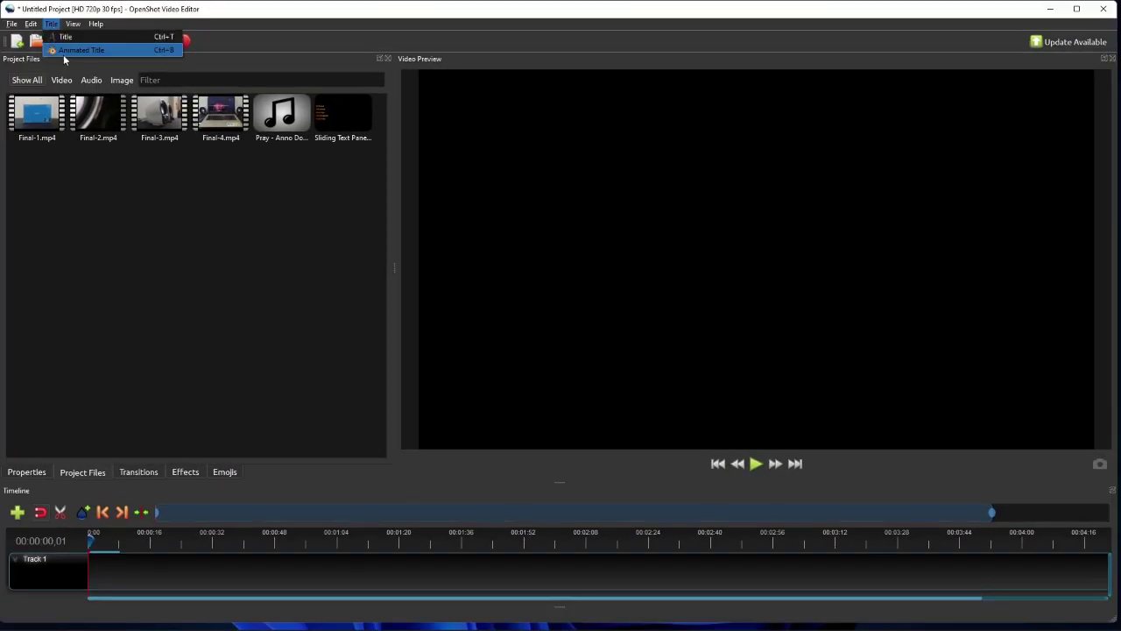
{"action": "left_click", "coordinate": [66, 50]}
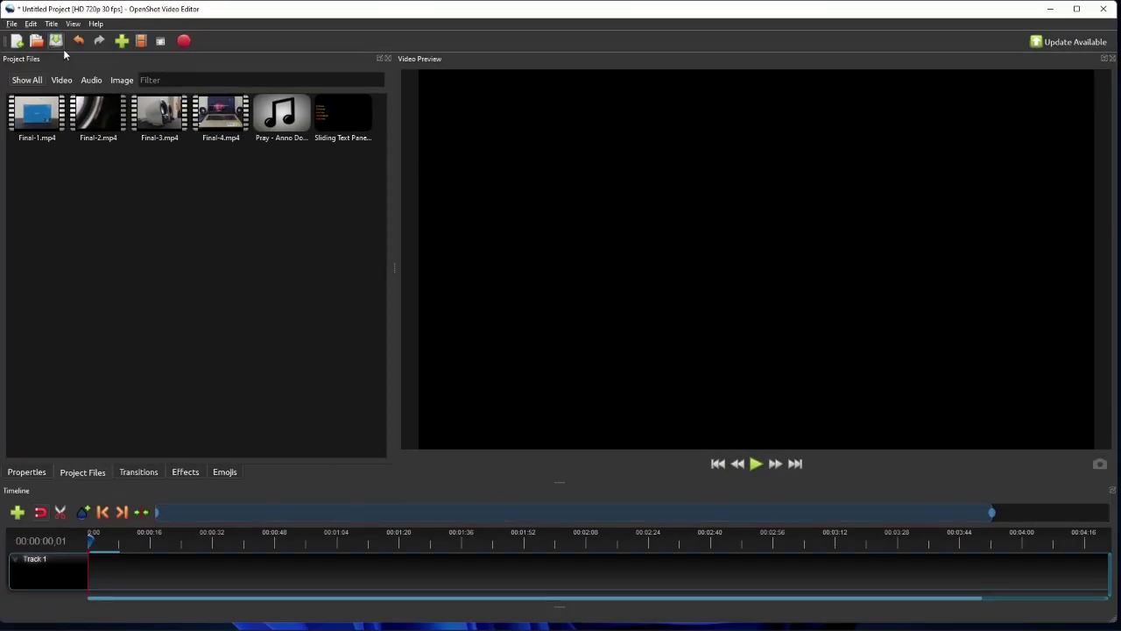
{"action": "left_click_drag", "start_coordinate": [553, 277], "coordinate": [554, 235]}
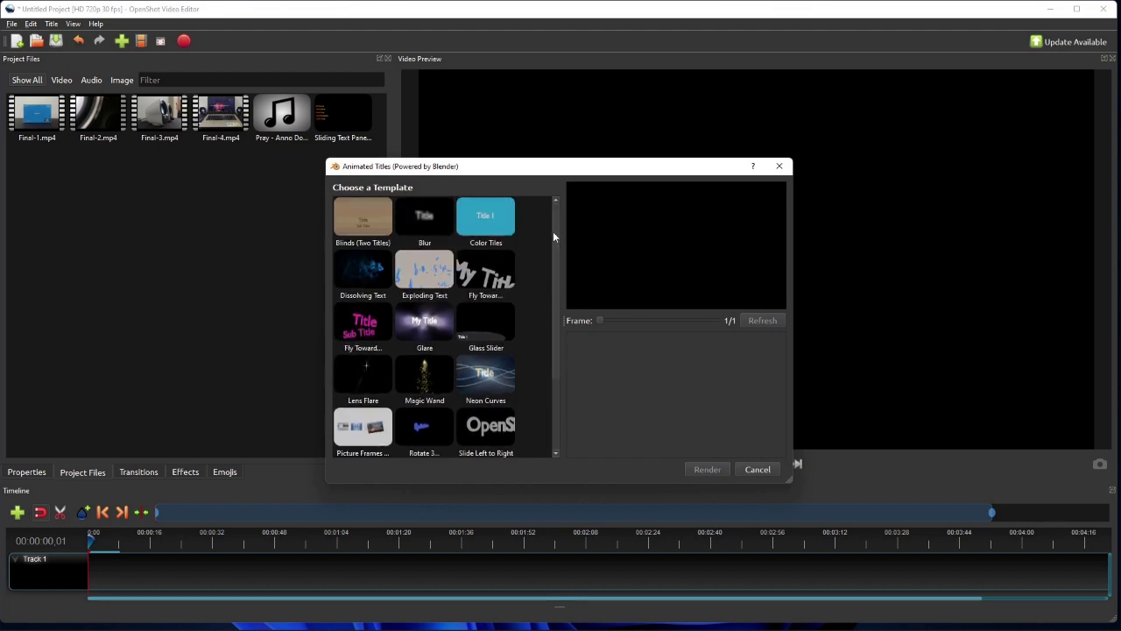
{"action": "left_click", "coordinate": [757, 470]}
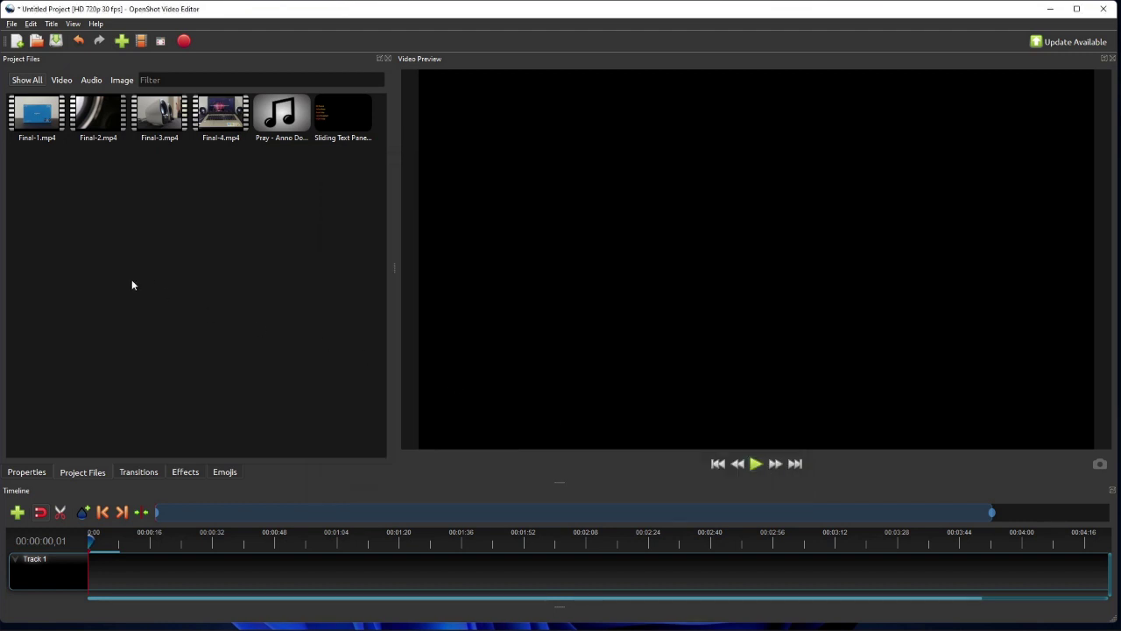
Step: Start a new title from the Camera border template with the text "Logitech Z121" and the file name "Title"
{"action": "left_click", "coordinate": [51, 23]}
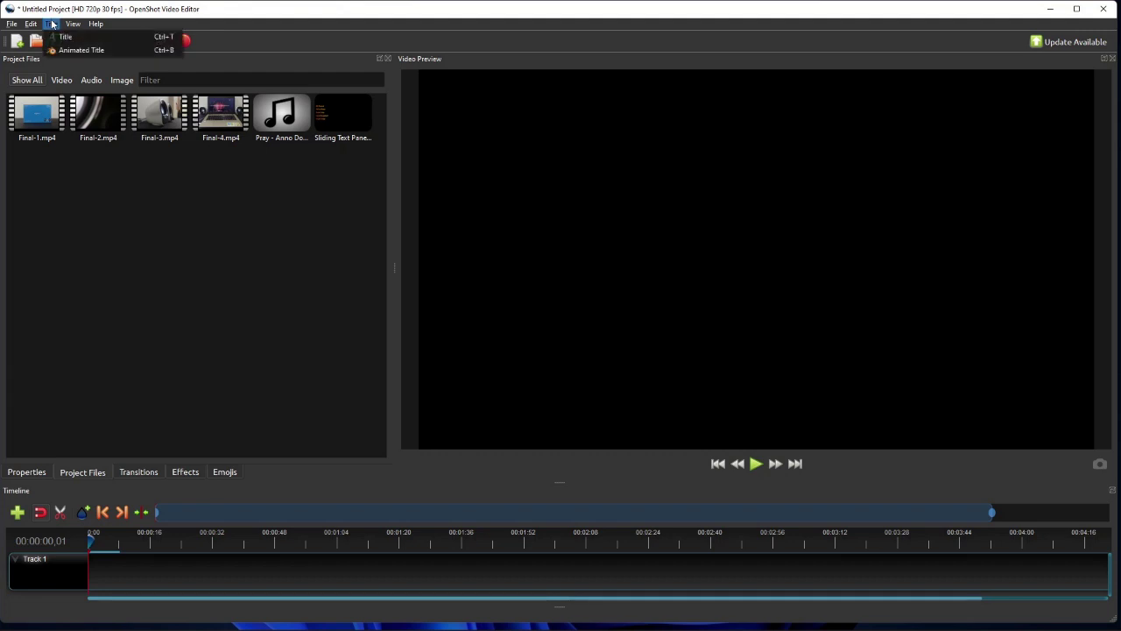
{"action": "left_click", "coordinate": [56, 38]}
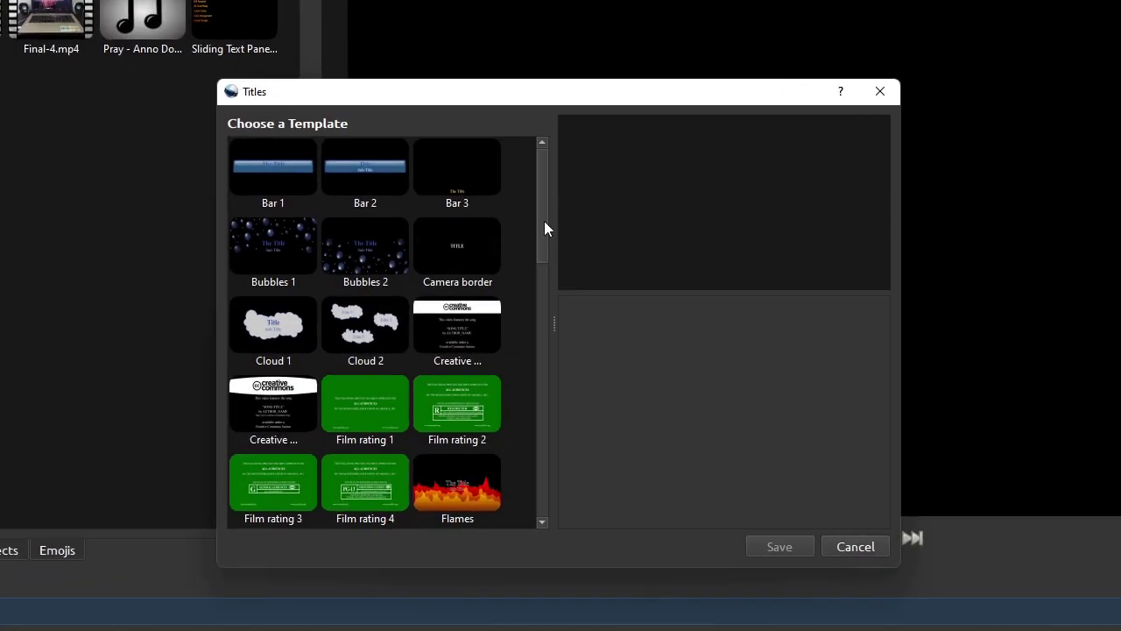
{"action": "left_click_drag", "start_coordinate": [544, 222], "coordinate": [549, 172]}
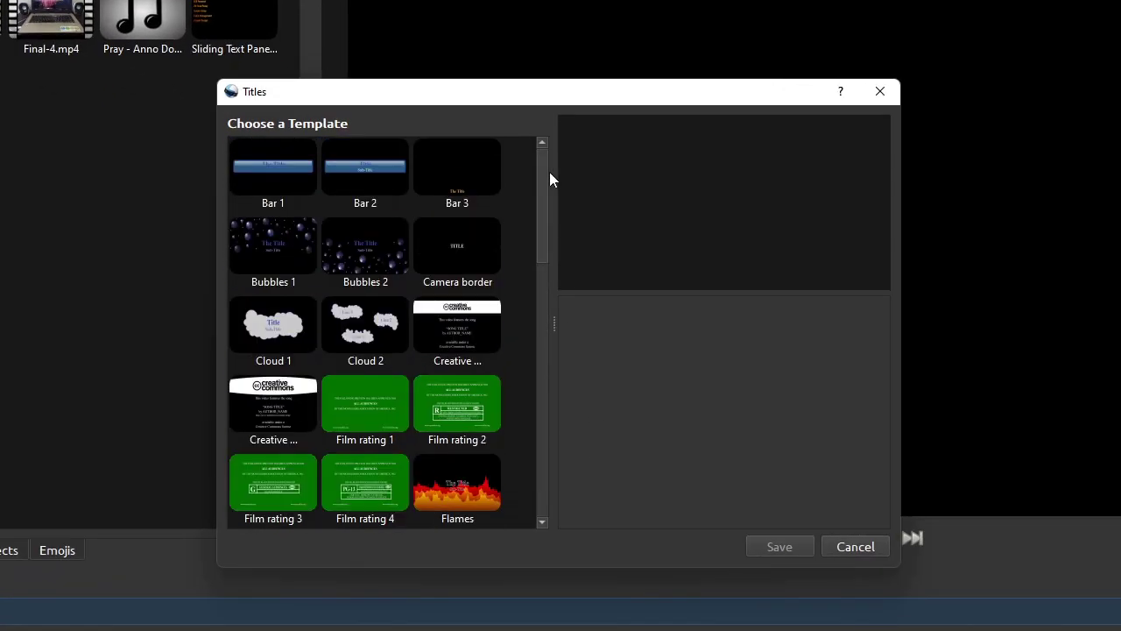
{"action": "left_click", "coordinate": [472, 253]}
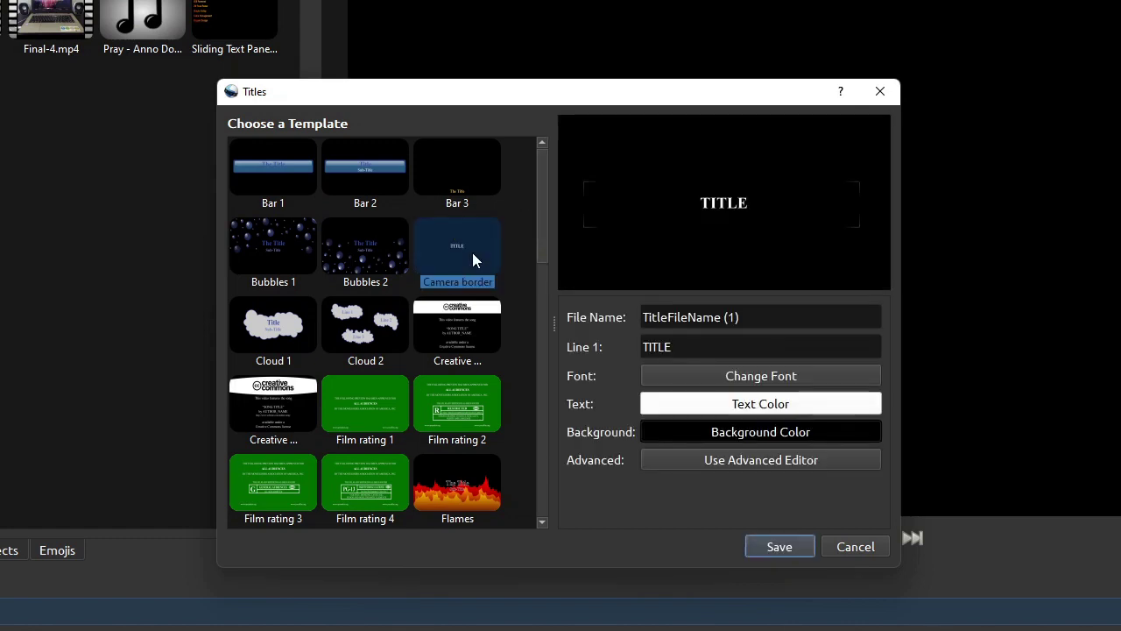
{"action": "left_click_drag", "start_coordinate": [726, 345], "coordinate": [580, 345]}
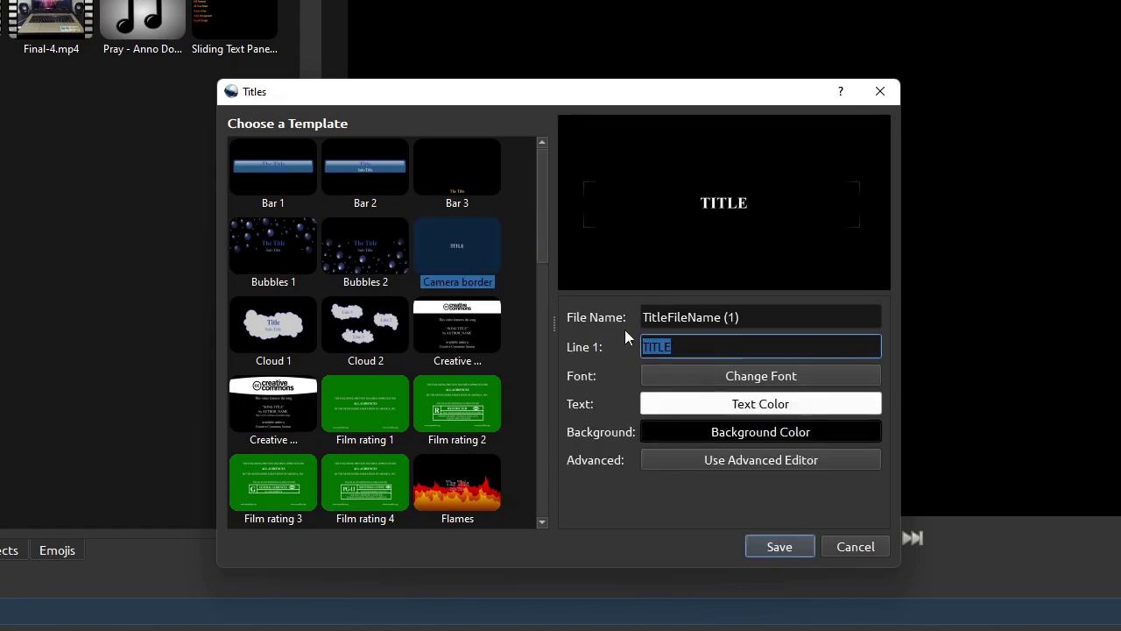
{"action": "type", "text": "Logitech Z121"}
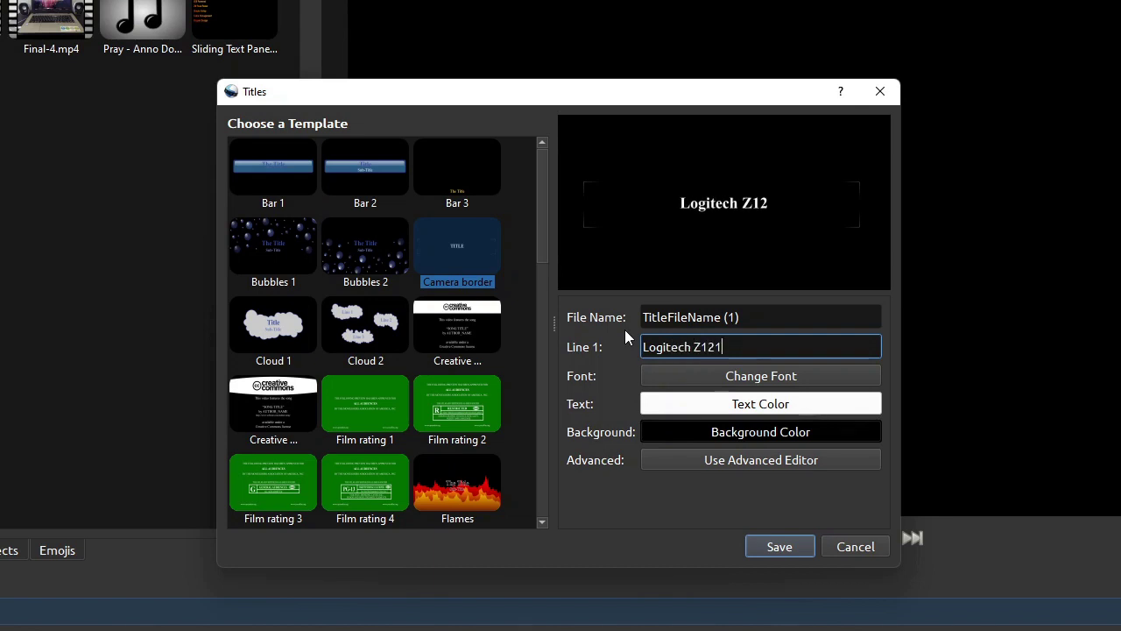
{"action": "left_click_drag", "start_coordinate": [745, 317], "coordinate": [620, 315]}
{"action": "type", "text": "Title"}
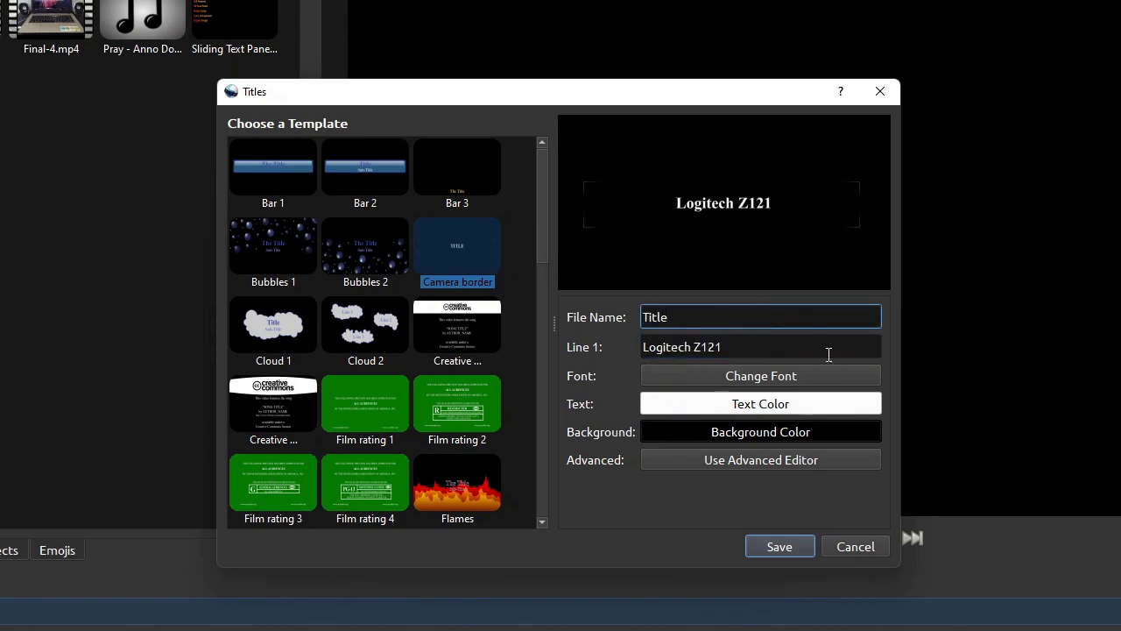
Step: Change the title's font to Agency FB at size 128
{"action": "left_click", "coordinate": [811, 375]}
{"action": "scroll", "coordinate": [557, 238], "scroll_direction": "up", "scroll_amount": 10}
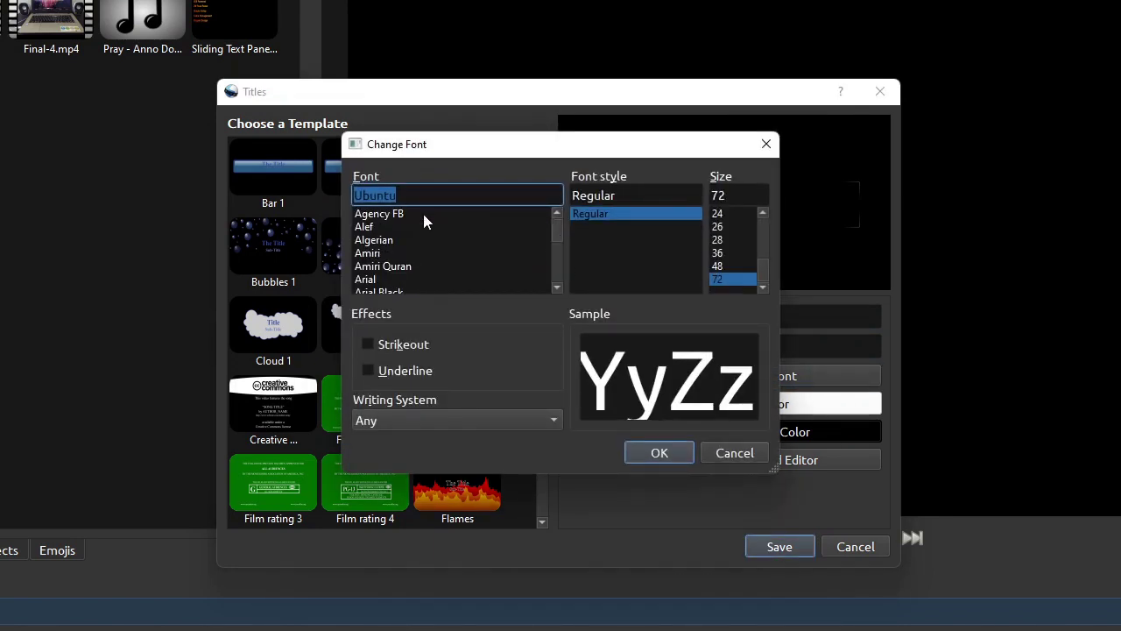
{"action": "left_click", "coordinate": [422, 213]}
{"action": "left_click", "coordinate": [734, 195]}
{"action": "type", "text": "128"}
{"action": "left_click", "coordinate": [658, 452]}
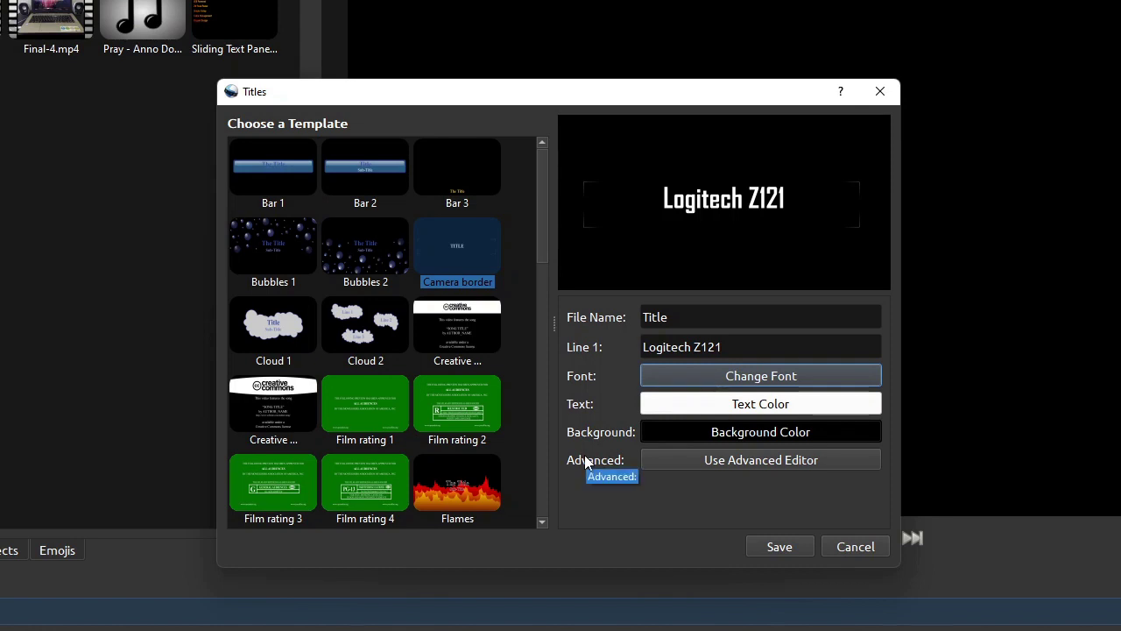
Step: Review the title's text and background colours without changing them, and save the title to the project
{"action": "left_click", "coordinate": [791, 405]}
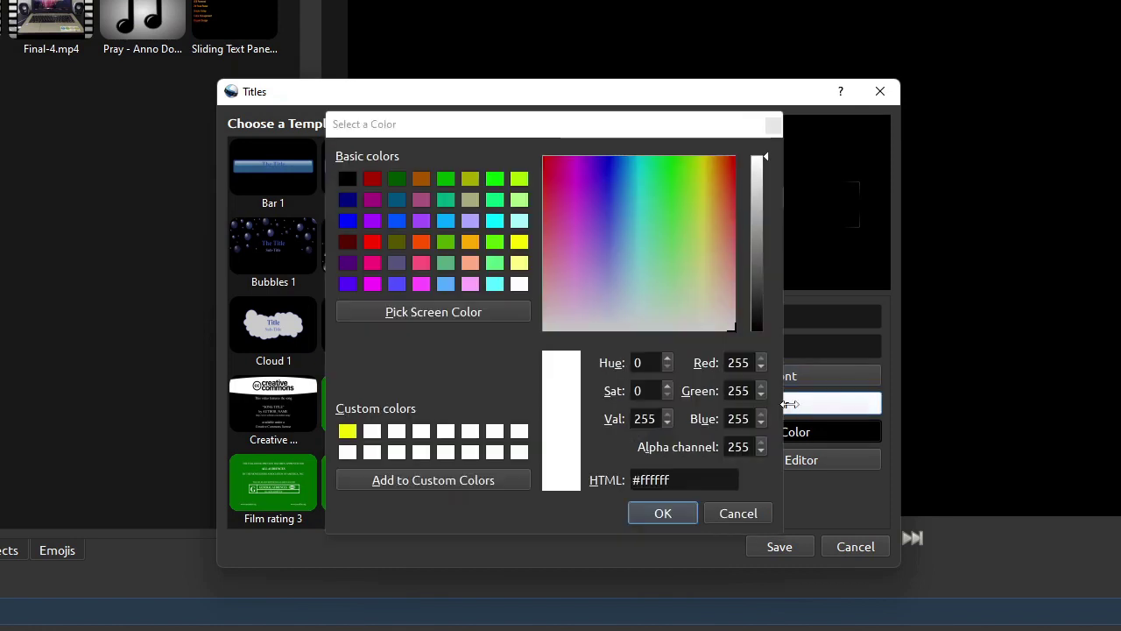
{"action": "left_click", "coordinate": [738, 515]}
{"action": "left_click", "coordinate": [778, 438]}
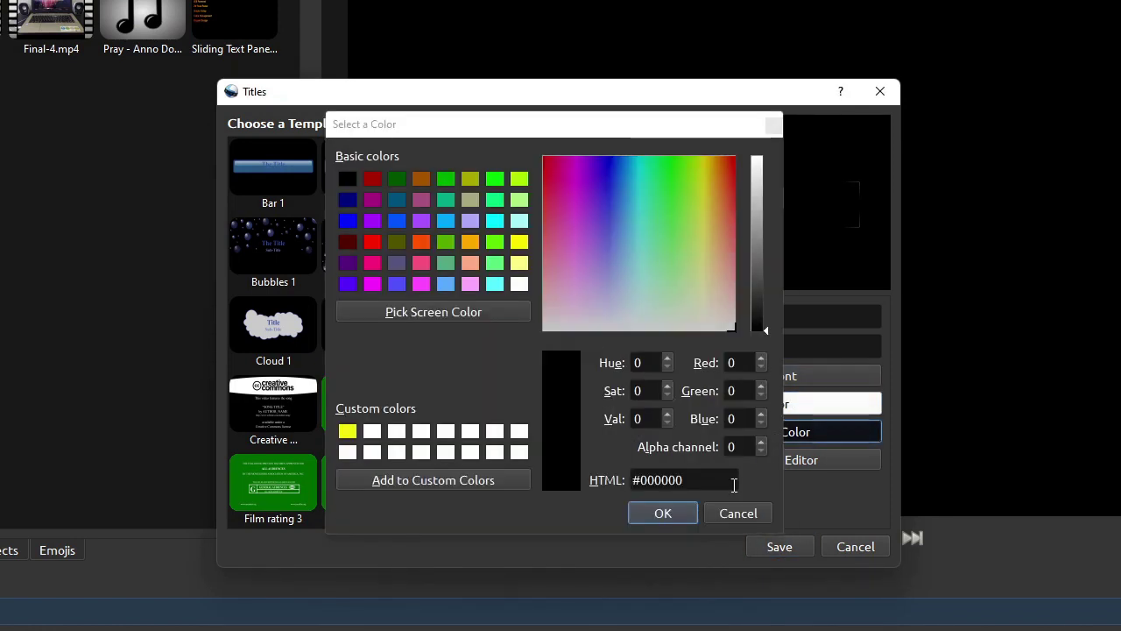
{"action": "left_click", "coordinate": [738, 511]}
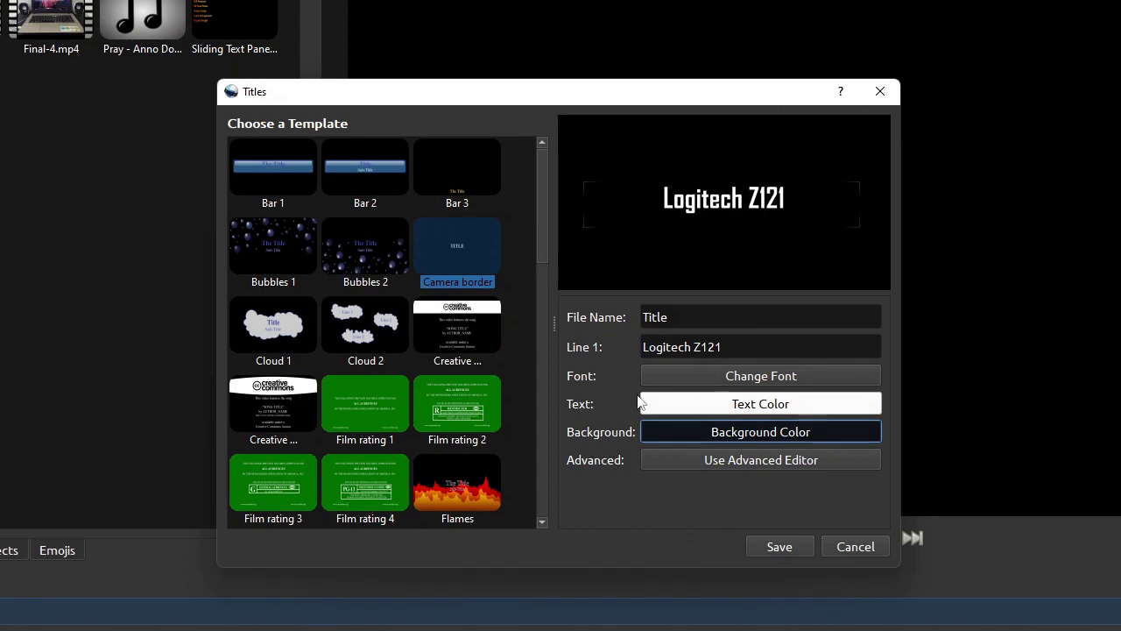
{"action": "left_click", "coordinate": [780, 547]}
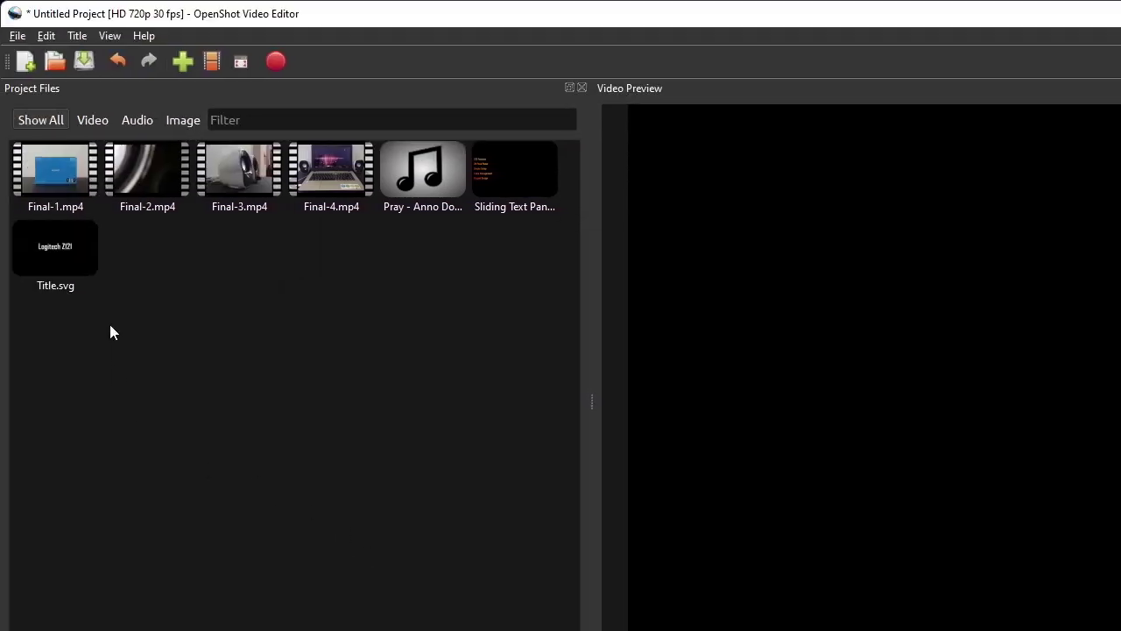
Step: Place the Title.svg file at the start of Track 1 on the timeline
{"action": "left_click", "coordinate": [82, 250]}
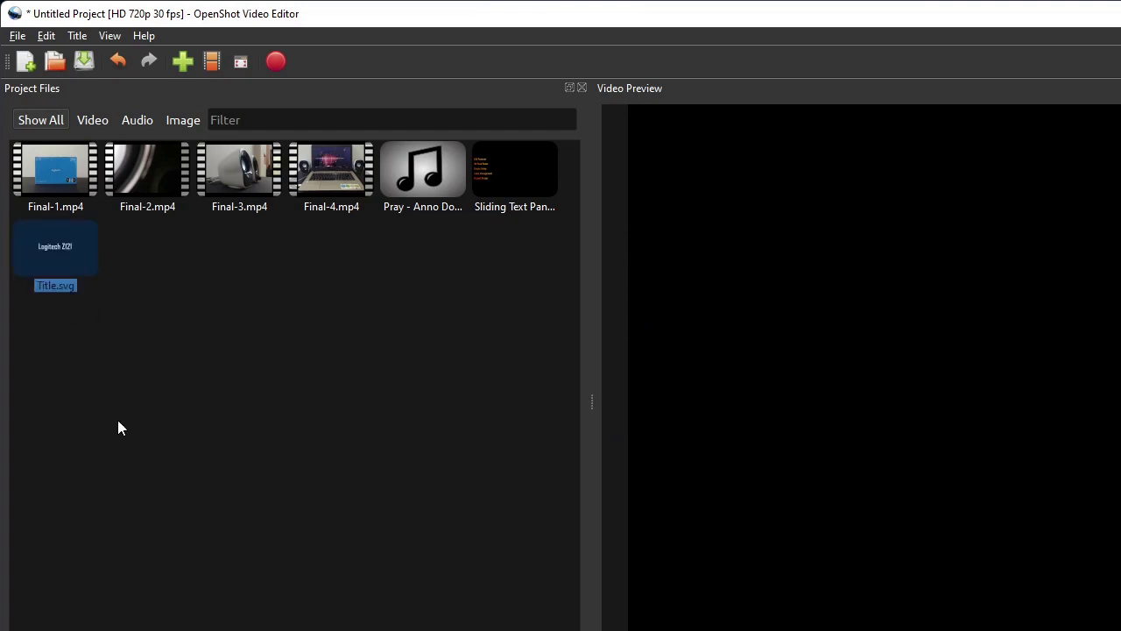
{"action": "left_click", "coordinate": [45, 323]}
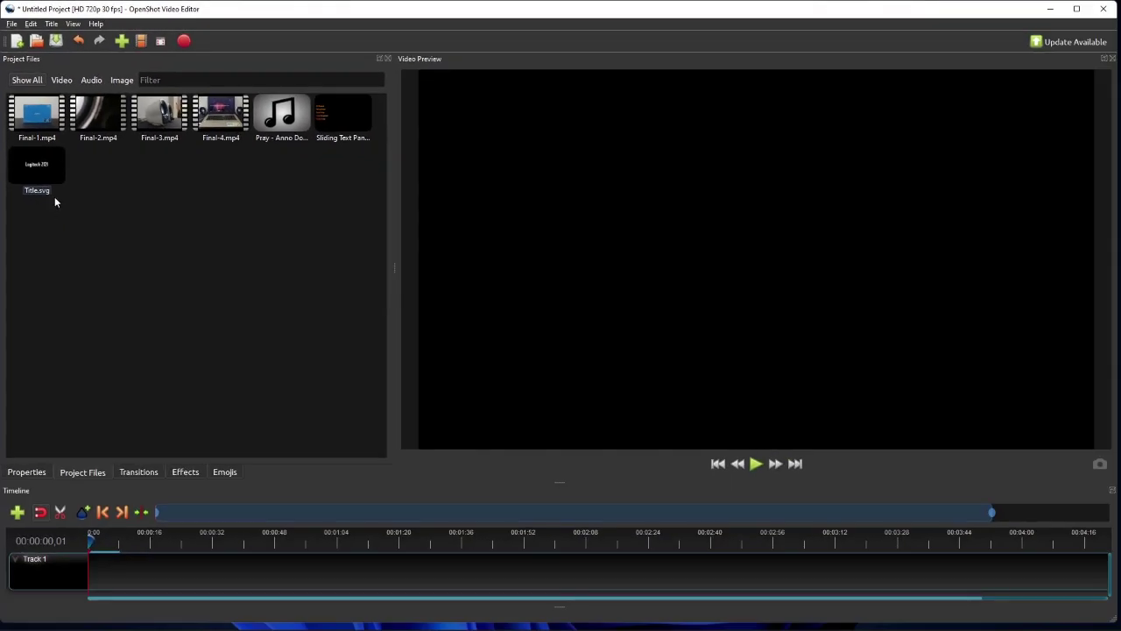
{"action": "left_click", "coordinate": [29, 172]}
{"action": "left_click_drag", "start_coordinate": [41, 163], "coordinate": [110, 572]}
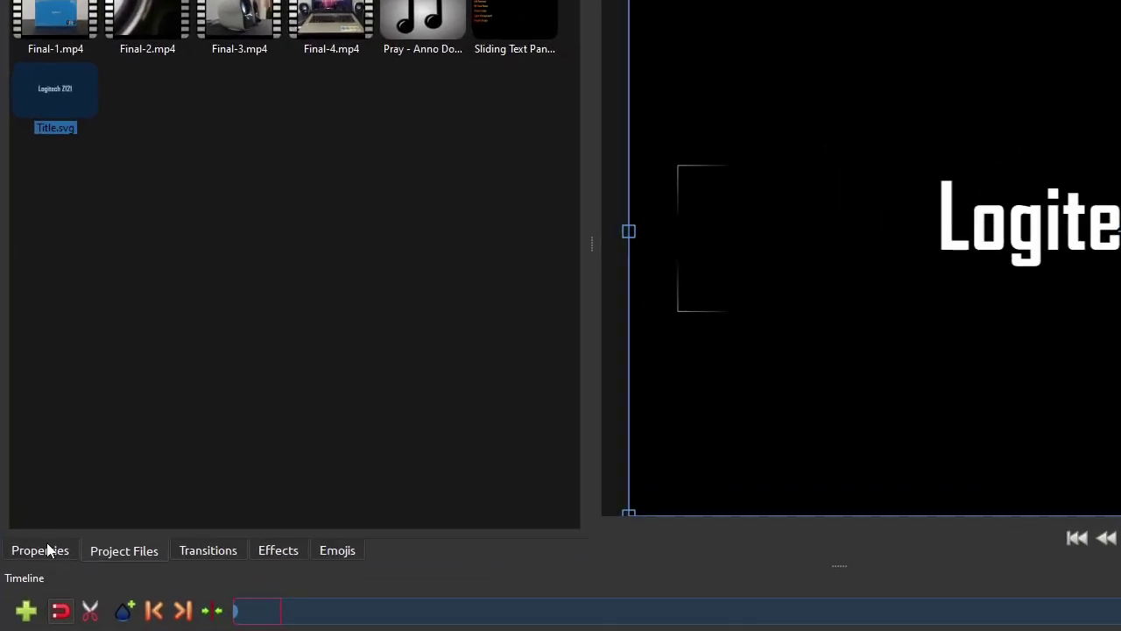
Step: Set the title clip's End property to 4 seconds
{"action": "left_click", "coordinate": [33, 471]}
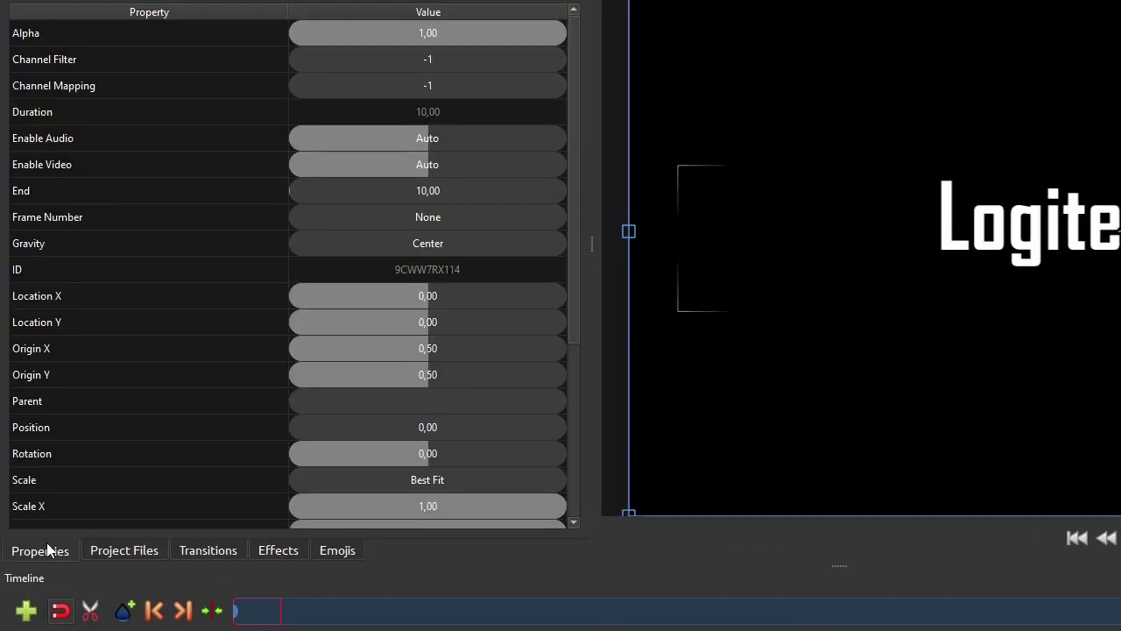
{"action": "left_click", "coordinate": [87, 190]}
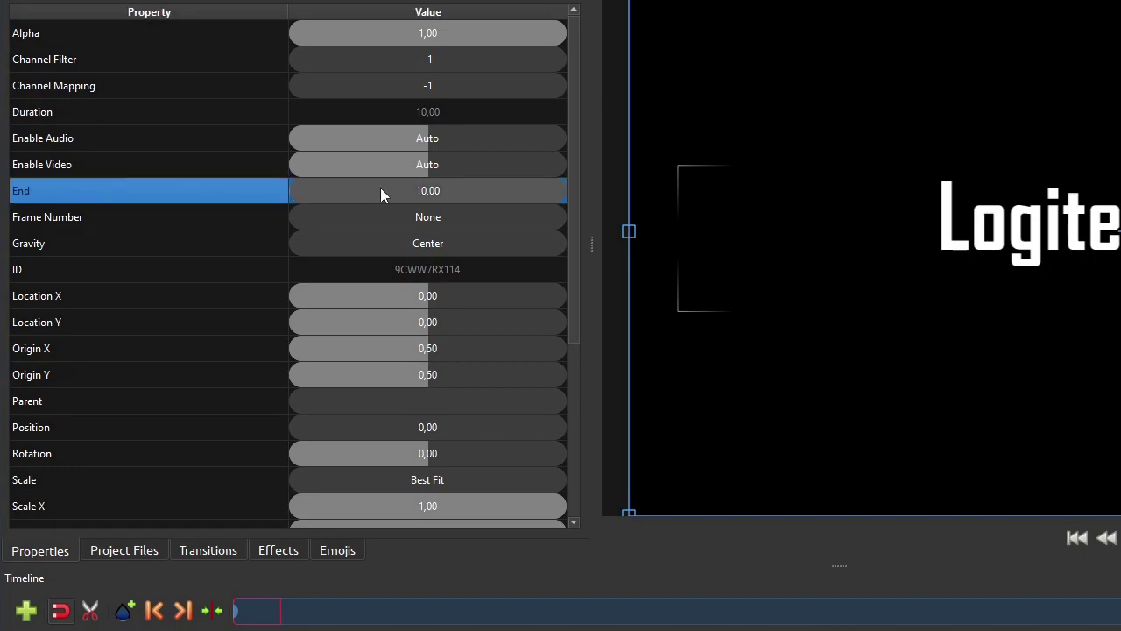
{"action": "double_click", "coordinate": [447, 190]}
{"action": "key", "text": "BackSpace"}
{"action": "type", "text": "4"}
{"action": "key", "text": "Return"}
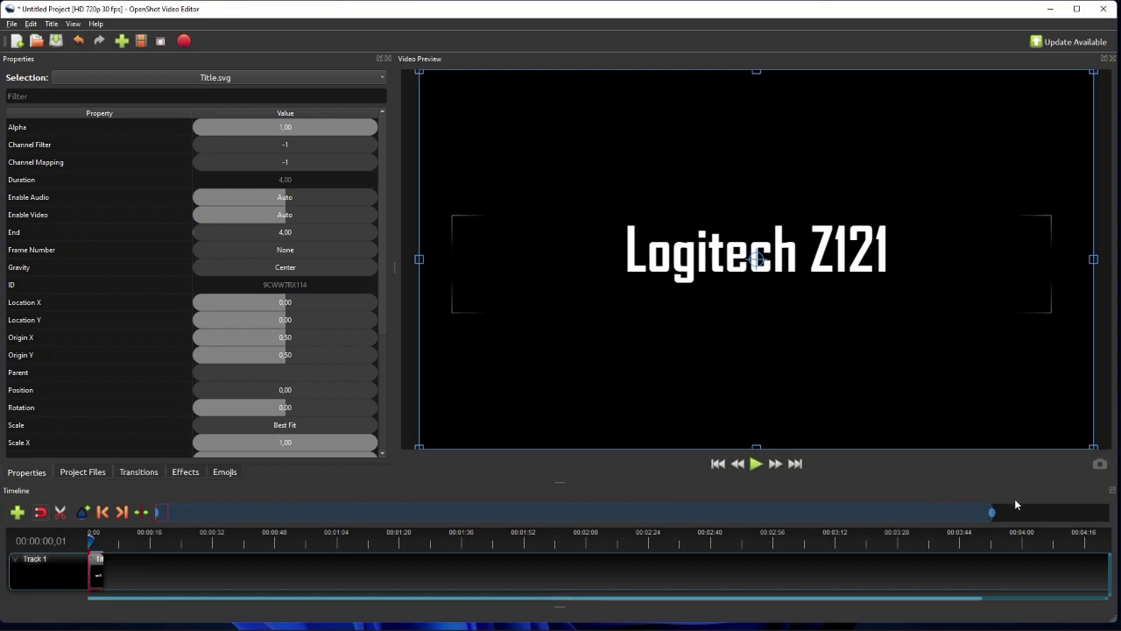
Step: Apply a slow fade-in to the start of the title clip and play it back in the preview
{"action": "left_click_drag", "start_coordinate": [994, 512], "coordinate": [236, 531]}
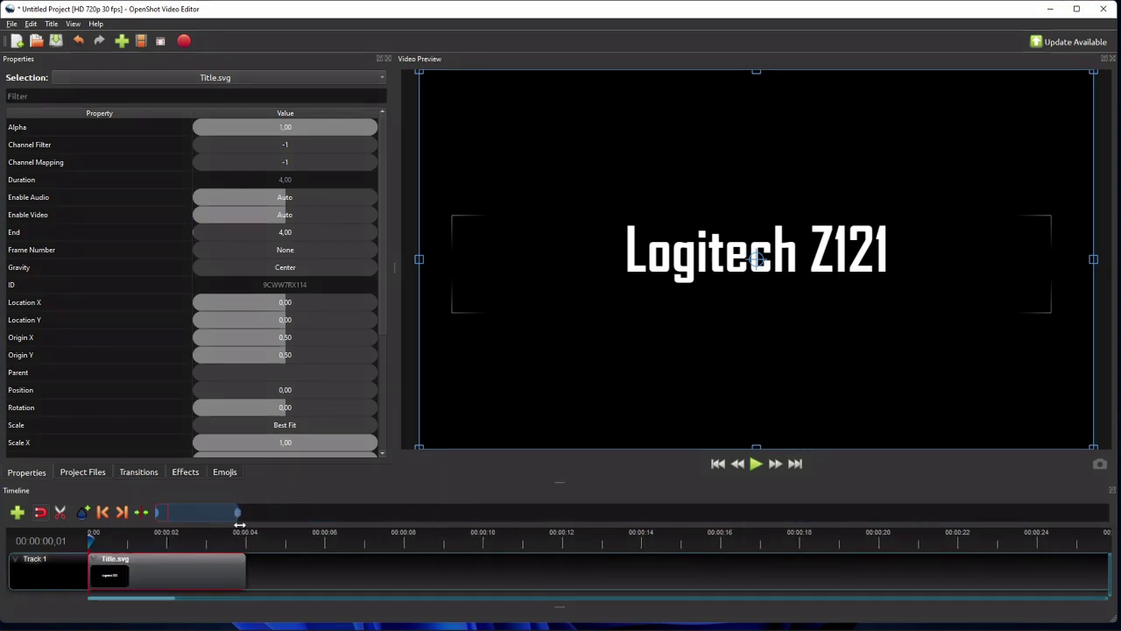
{"action": "right_click", "coordinate": [156, 574]}
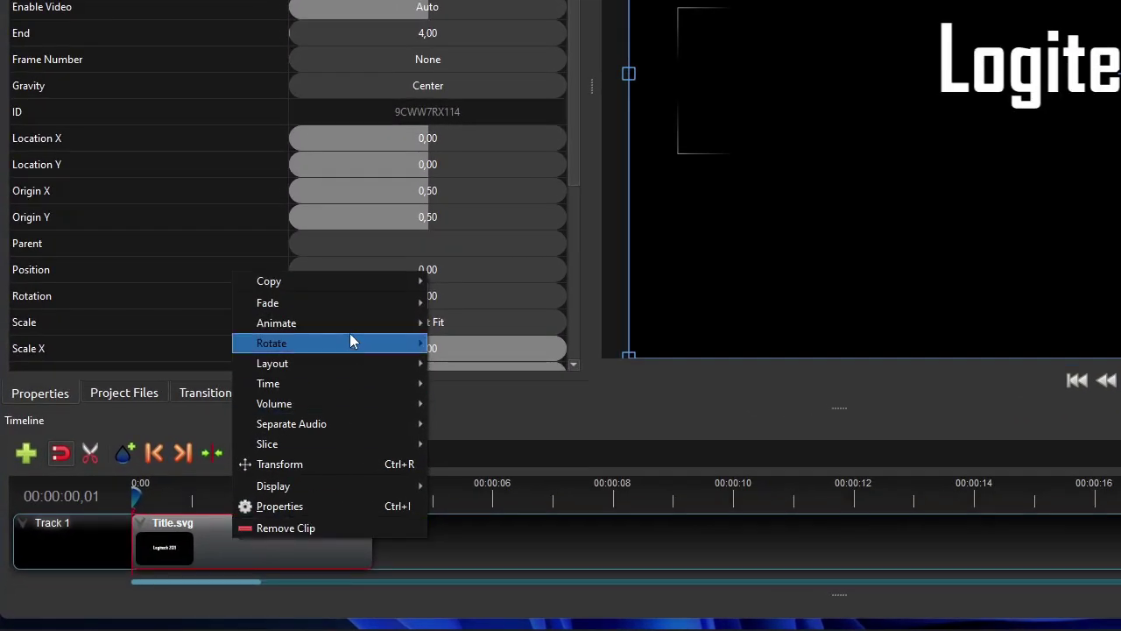
{"action": "mouse_move", "coordinate": [232, 414]}
{"action": "mouse_move", "coordinate": [493, 325]}
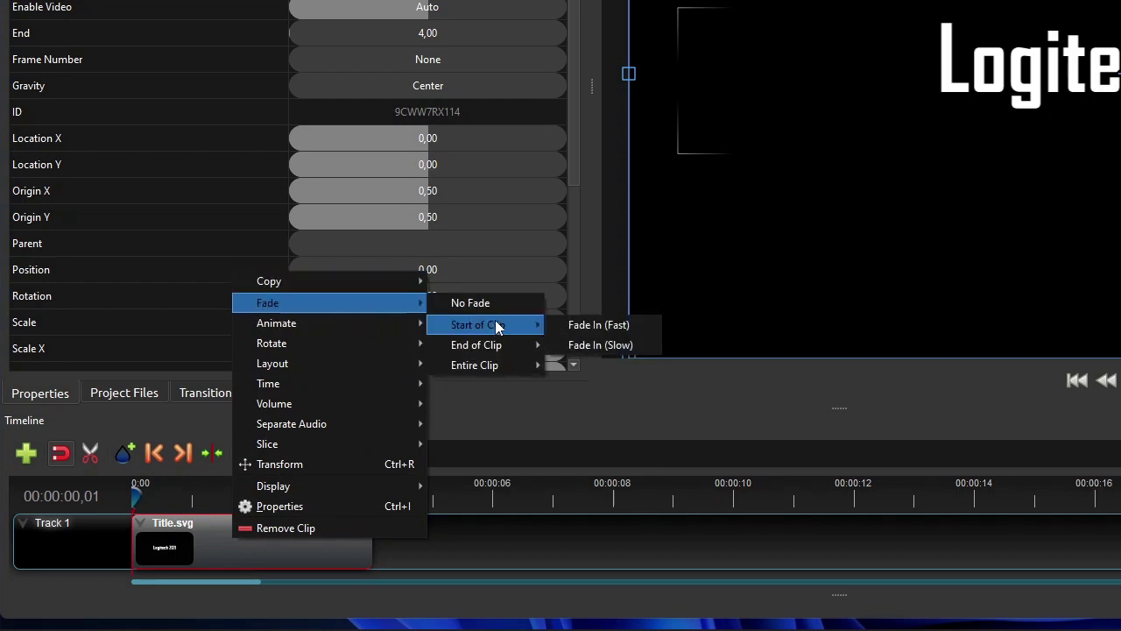
{"action": "left_click", "coordinate": [591, 345]}
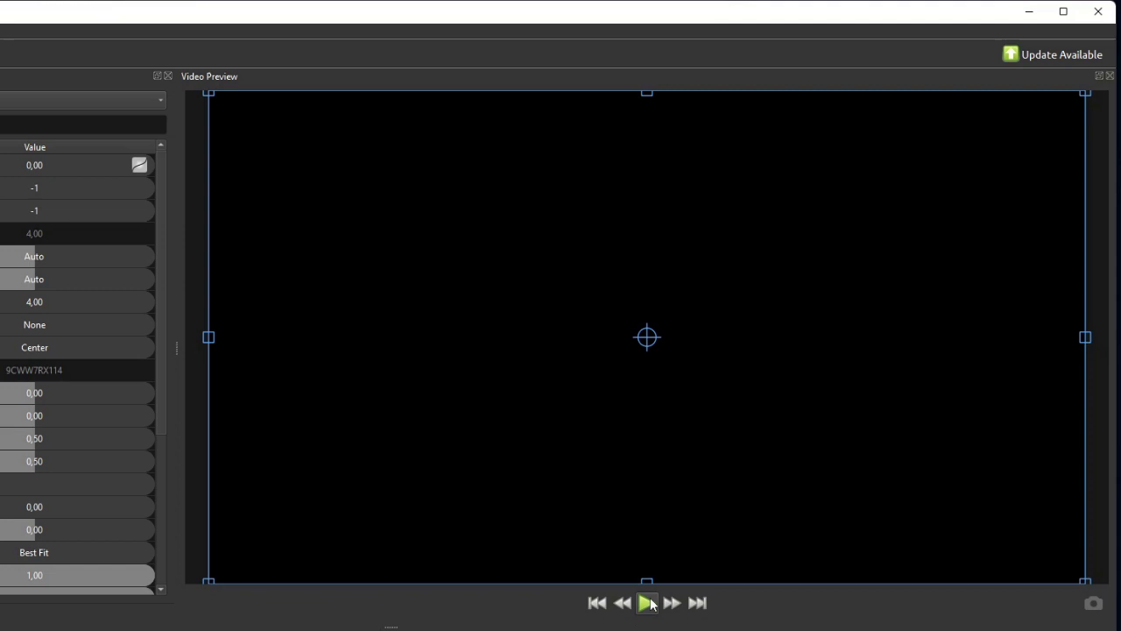
{"action": "left_click", "coordinate": [748, 559]}
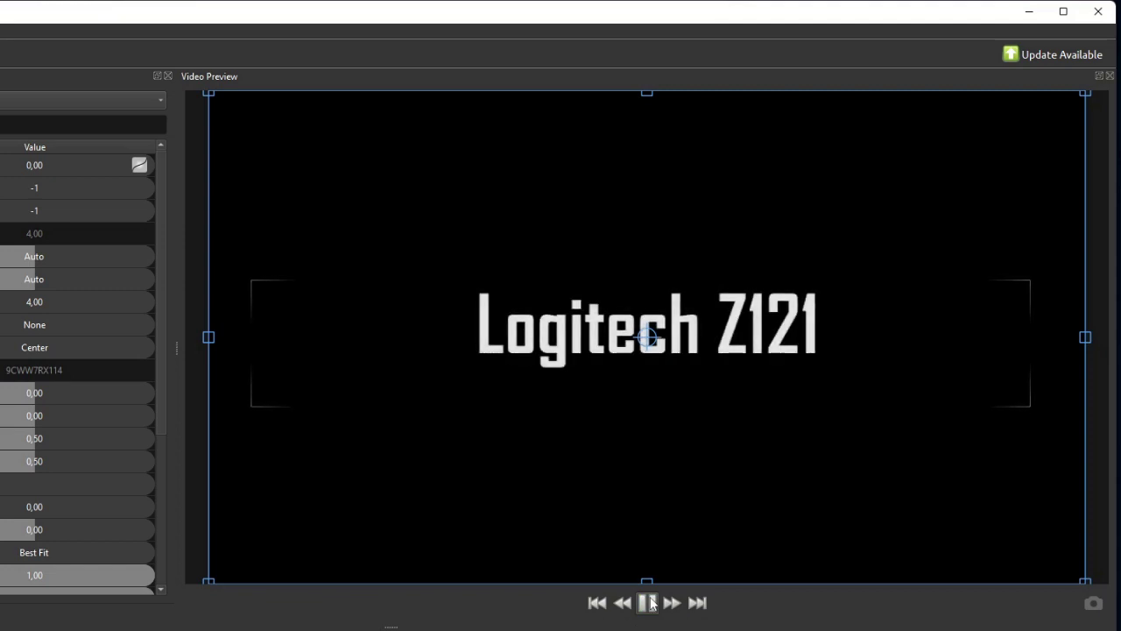
{"action": "left_click", "coordinate": [651, 603]}
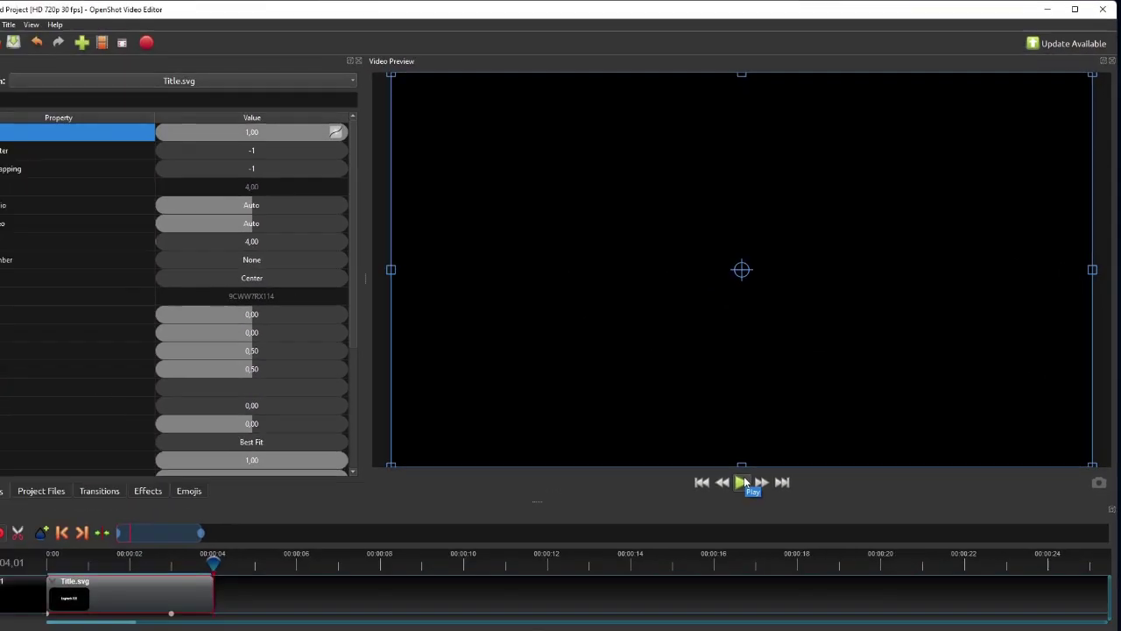
Step: Add Final-1.mp4 to Track 1 directly after the title clip and play it back
{"action": "left_click", "coordinate": [90, 473]}
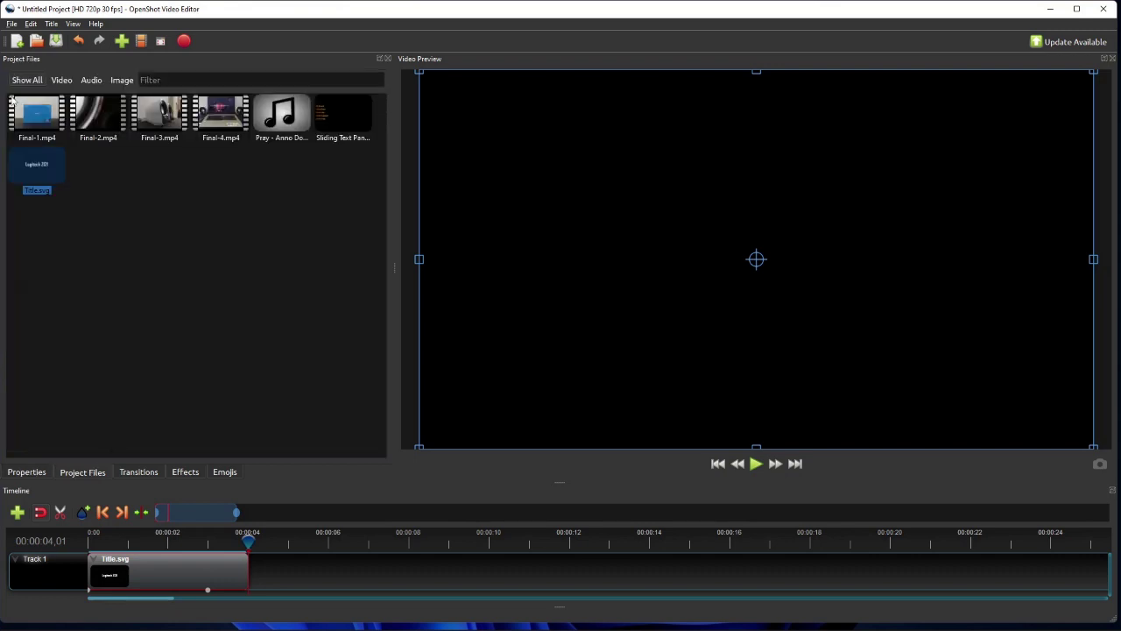
{"action": "left_click", "coordinate": [36, 114]}
{"action": "left_click_drag", "start_coordinate": [42, 107], "coordinate": [328, 568]}
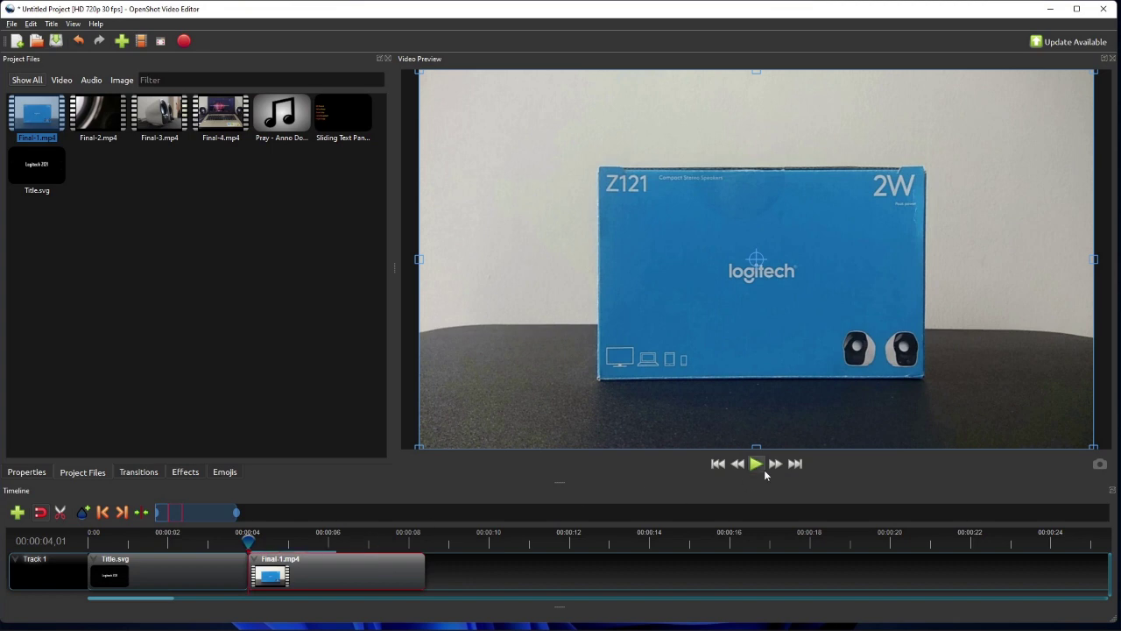
{"action": "left_click", "coordinate": [759, 467]}
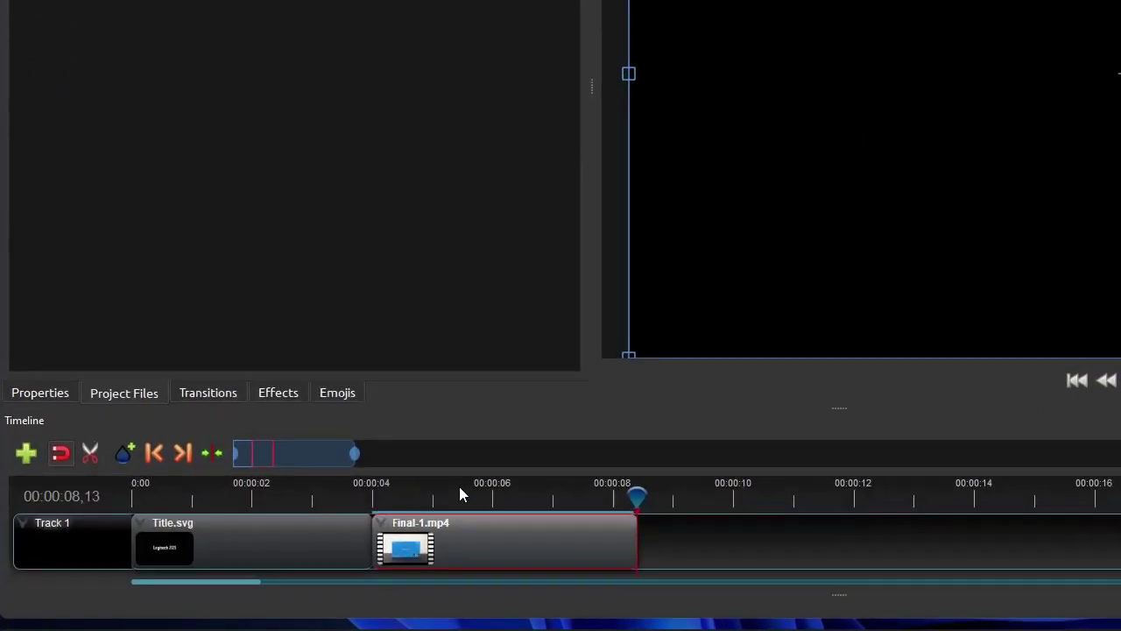
Step: Position the playhead near 2 seconds and move Final-1.mp4 to start there, overlapping the title's end to create a transition
{"action": "left_click", "coordinate": [253, 498]}
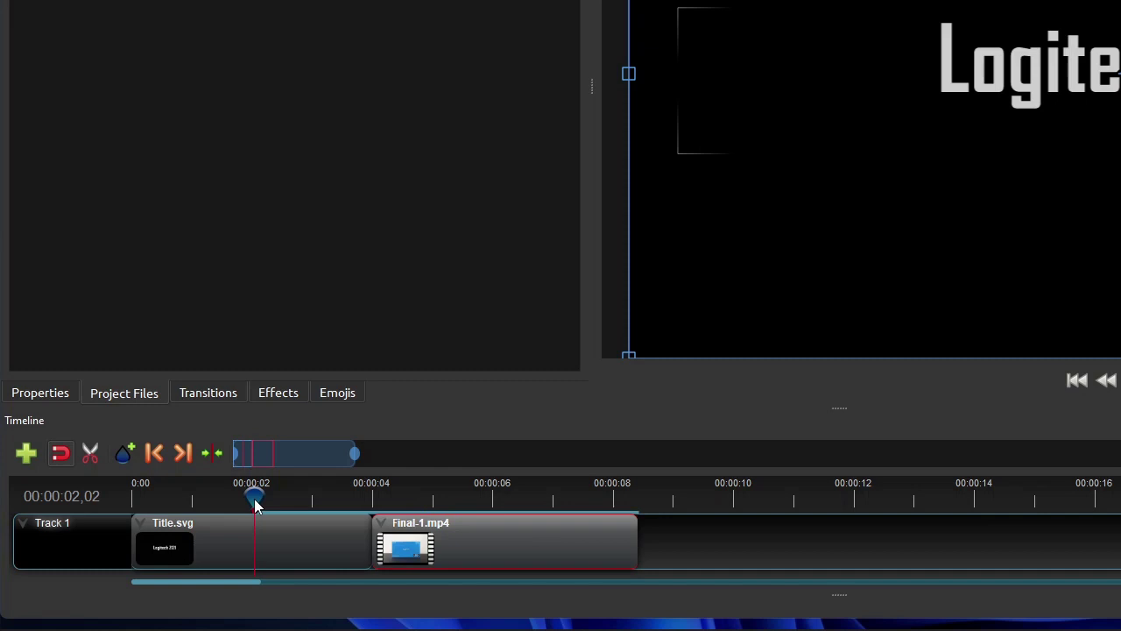
{"action": "key", "text": "Left"}
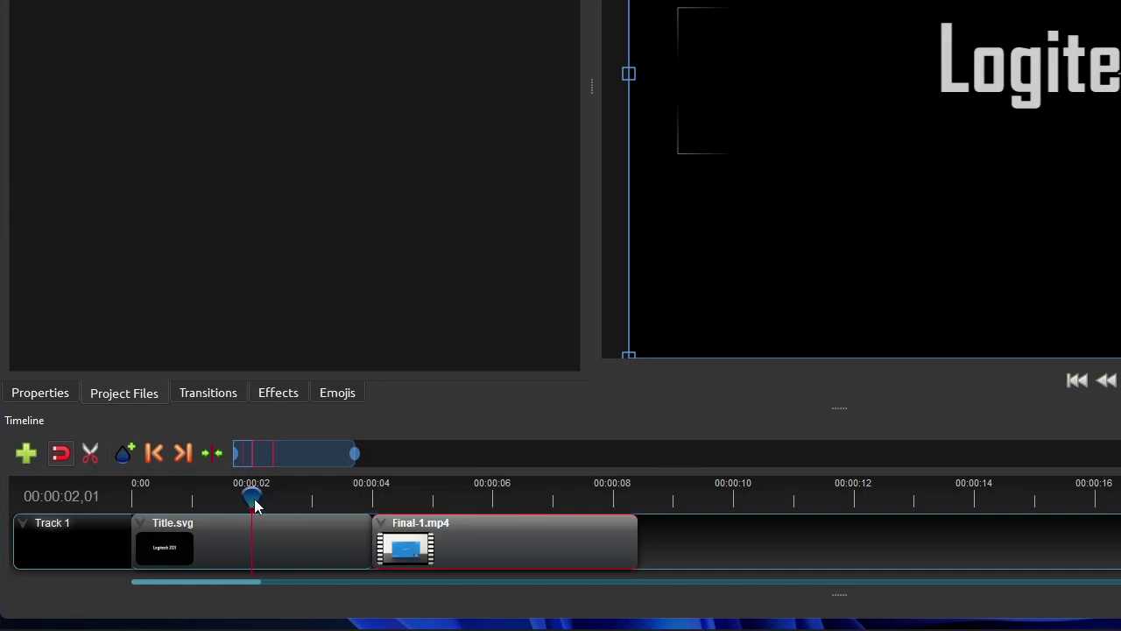
{"action": "key", "text": "Left"}
{"action": "key", "text": "Right"}
{"action": "key", "text": "Right"}
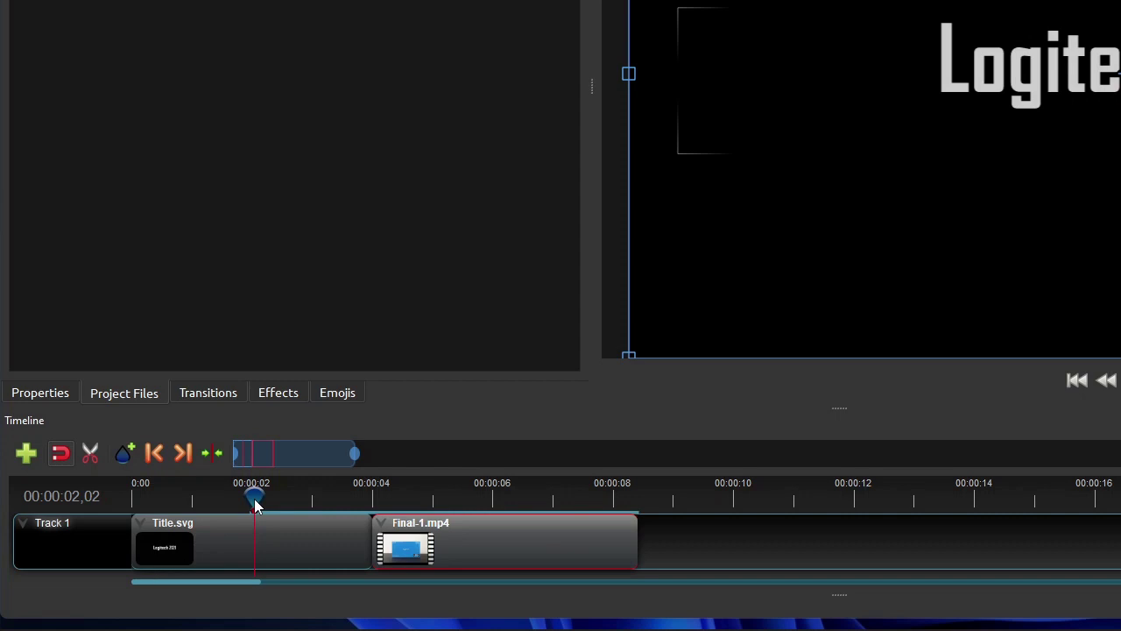
{"action": "key", "text": "Left"}
{"action": "key", "text": "Left"}
{"action": "left_click_drag", "start_coordinate": [484, 536], "coordinate": [391, 538]}
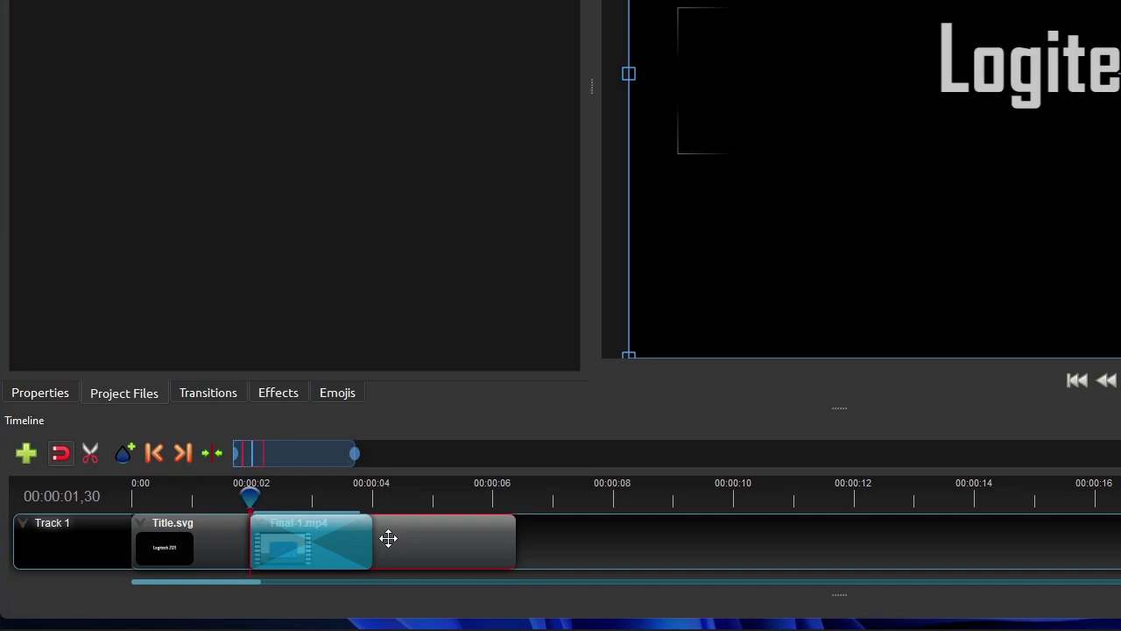
Step: Change the source of the transition between the title and Final-1.mp4 to Luminous spiral 10
{"action": "left_click", "coordinate": [312, 531]}
{"action": "left_click", "coordinate": [61, 394]}
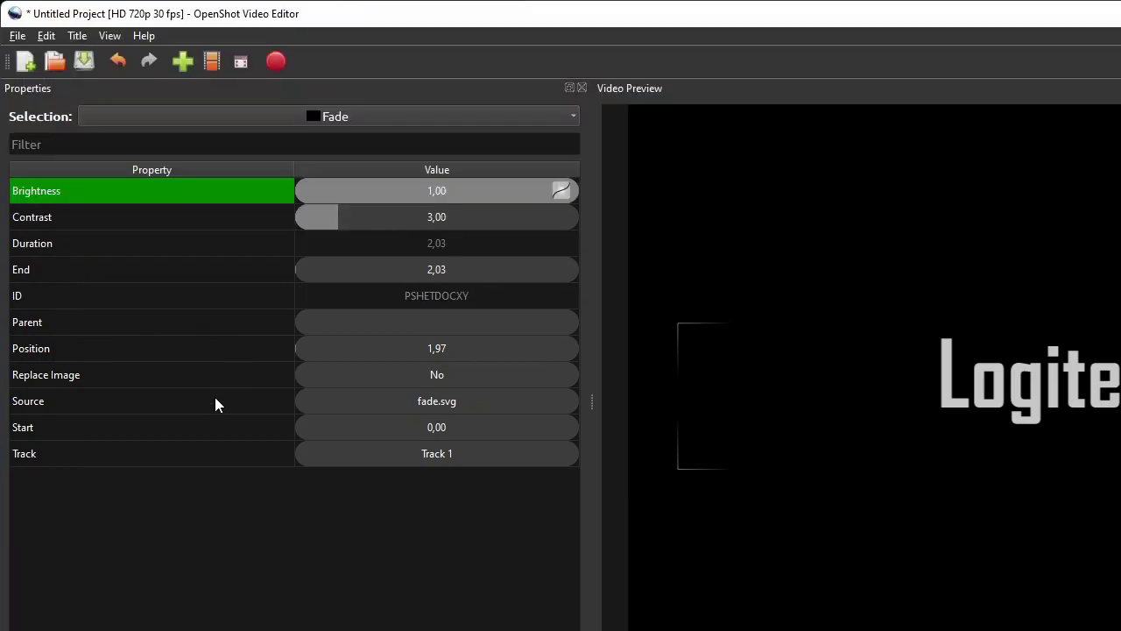
{"action": "left_click", "coordinate": [217, 249]}
{"action": "right_click", "coordinate": [434, 398]}
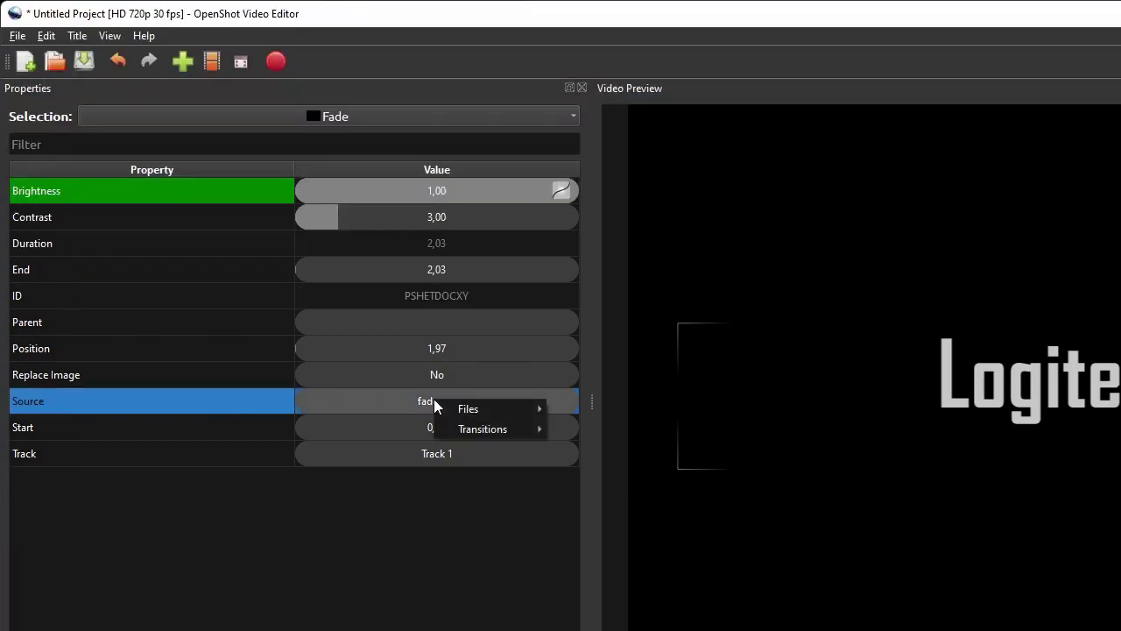
{"action": "mouse_move", "coordinate": [483, 429]}
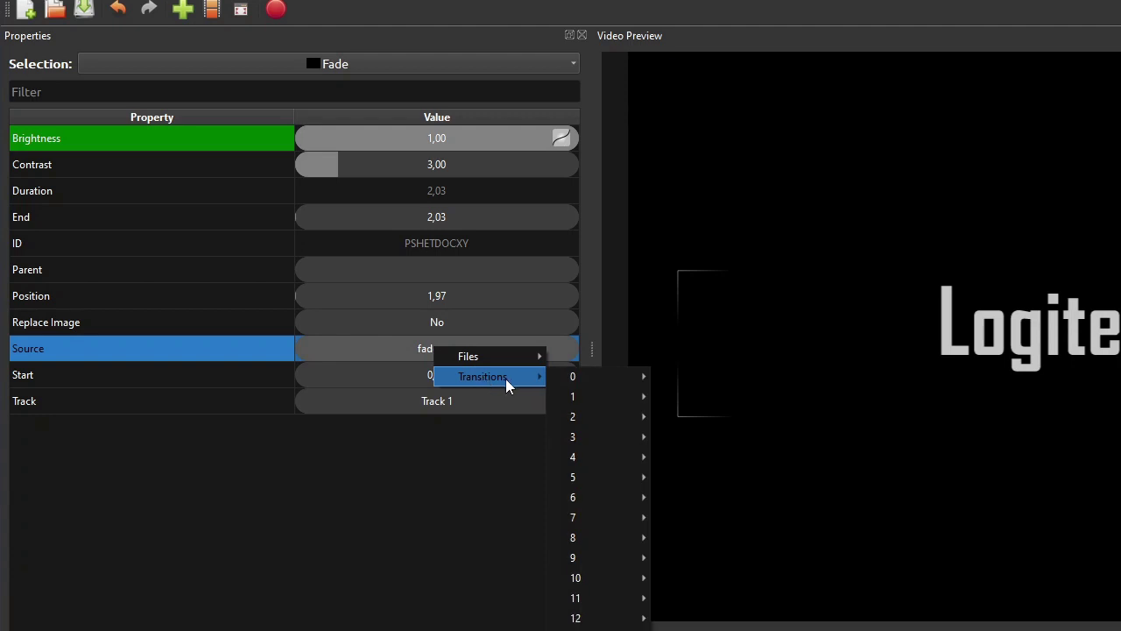
{"action": "mouse_move", "coordinate": [634, 572]}
{"action": "mouse_move", "coordinate": [631, 453]}
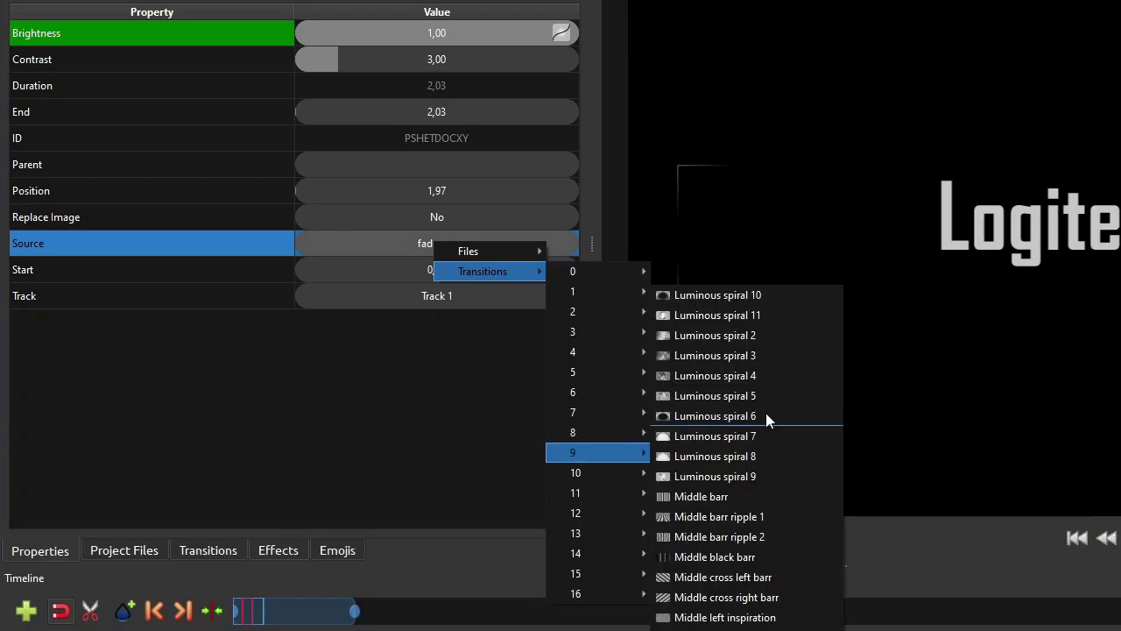
{"action": "left_click", "coordinate": [747, 295]}
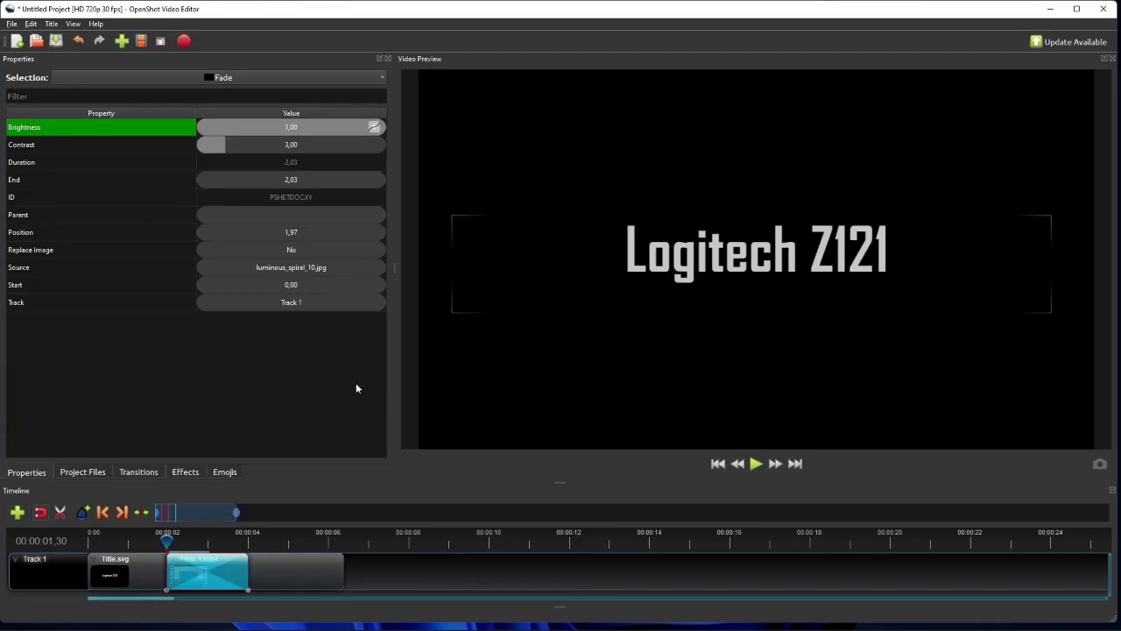
Step: Insert Scale X and Scale Y keyframes on the Final-1.mp4 clip at 00:00:05,11
{"action": "left_click", "coordinate": [312, 568]}
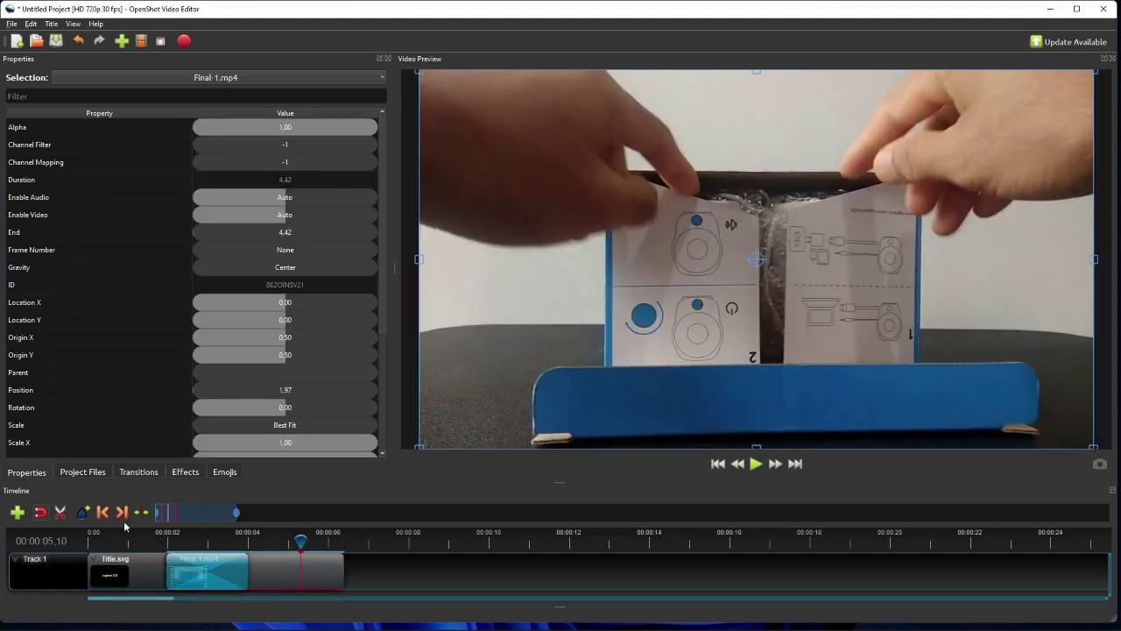
{"action": "left_click", "coordinate": [122, 512]}
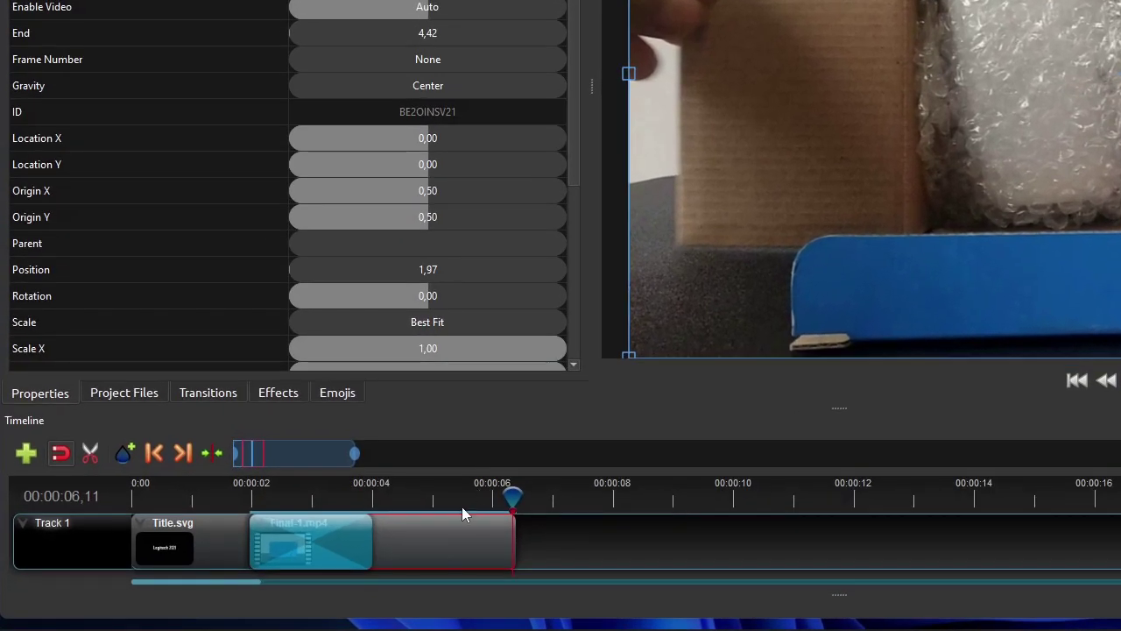
{"action": "left_click", "coordinate": [463, 499]}
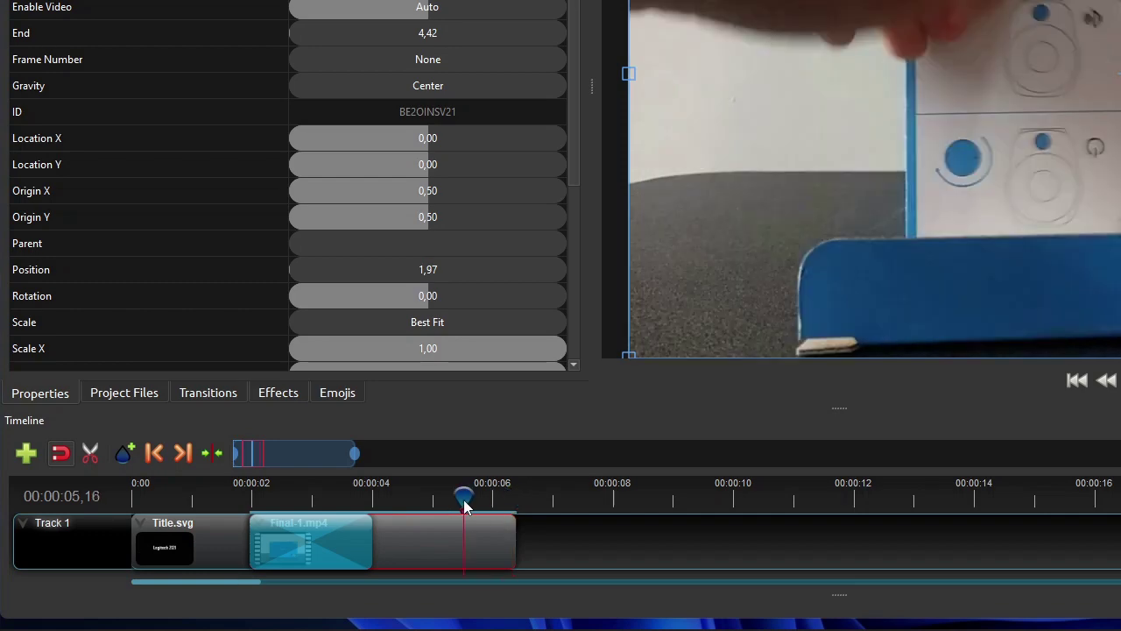
{"action": "key", "text": "Left"}
{"action": "key", "text": "Left"}
{"action": "key", "text": "Left"}
{"action": "key", "text": "Left"}
{"action": "key", "text": "Left"}
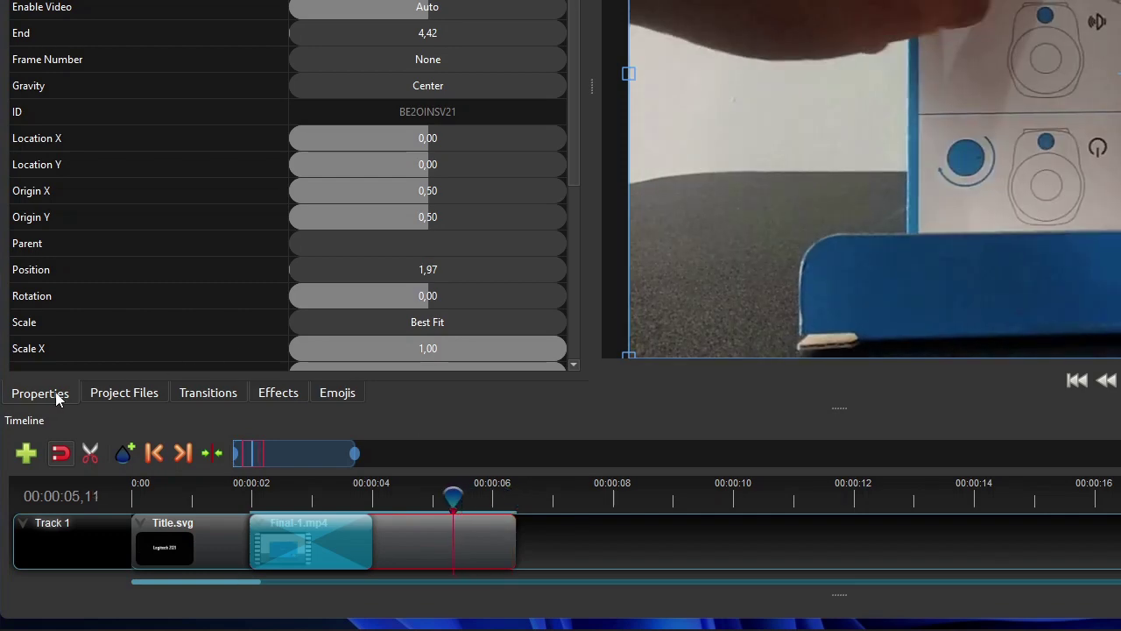
{"action": "scroll", "coordinate": [207, 92], "scroll_direction": "down", "scroll_amount": 3}
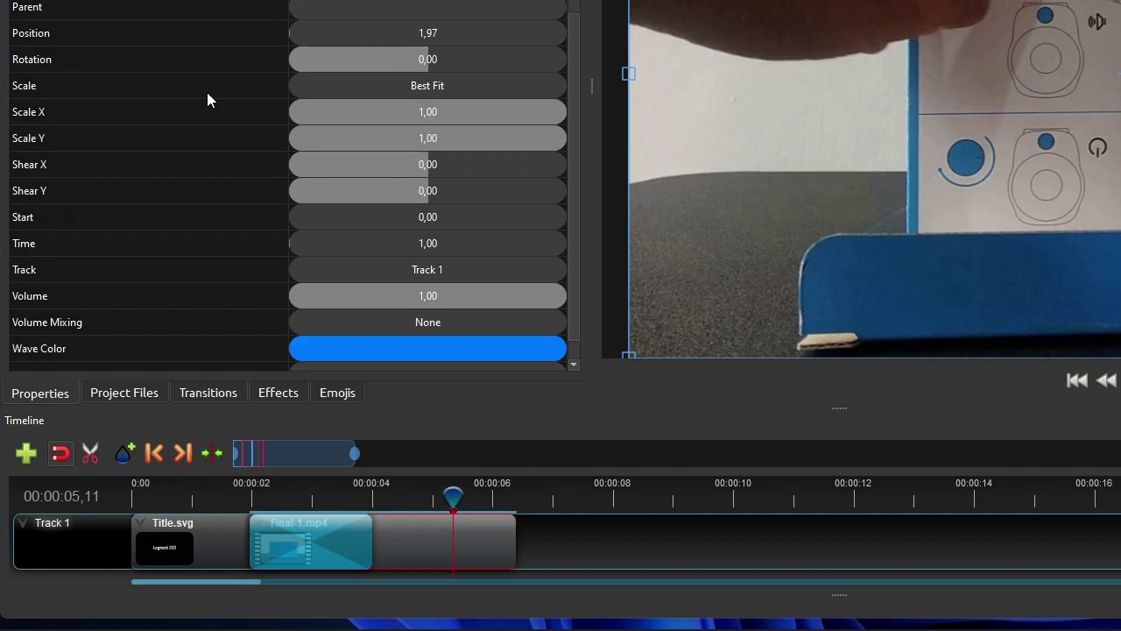
{"action": "left_click", "coordinate": [85, 111]}
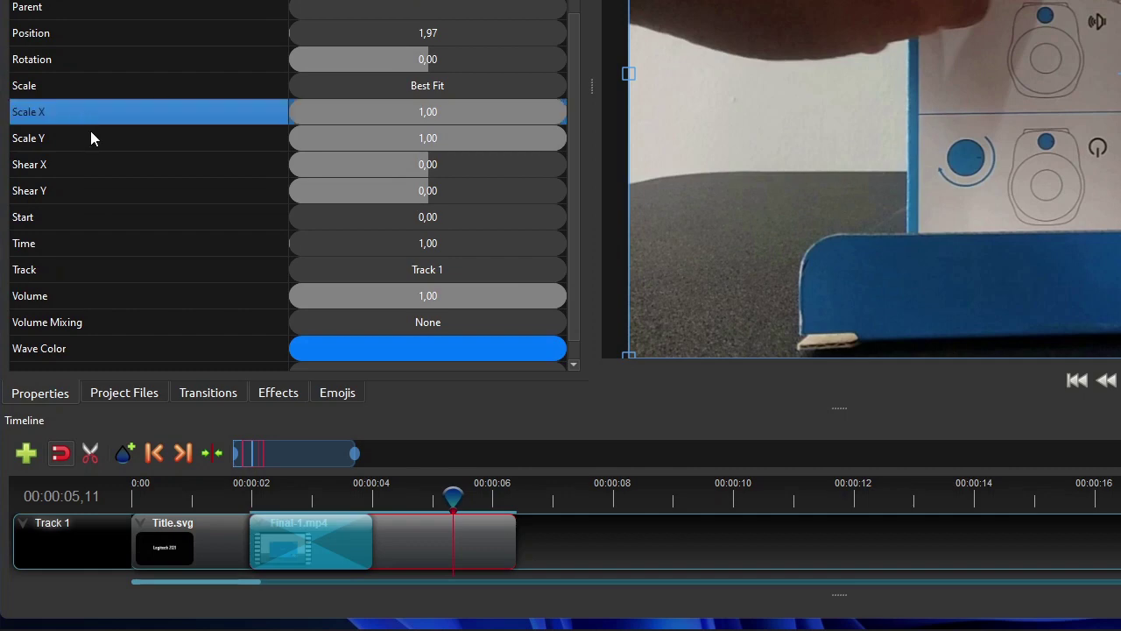
{"action": "right_click", "coordinate": [462, 114]}
{"action": "left_click", "coordinate": [517, 124]}
{"action": "left_click", "coordinate": [471, 136]}
{"action": "right_click", "coordinate": [473, 137]}
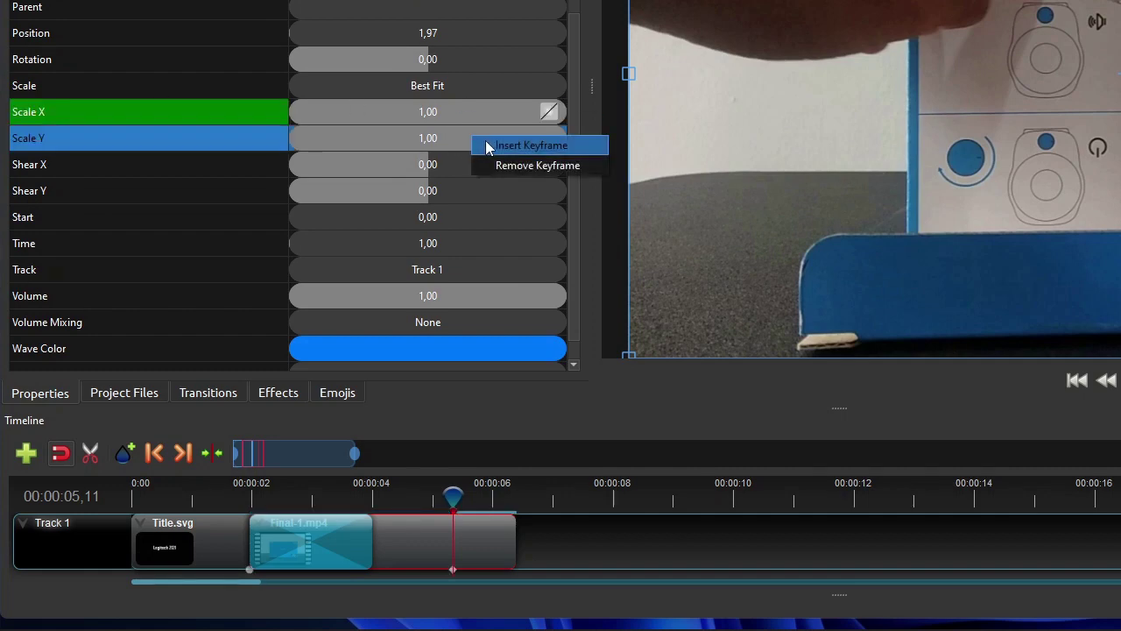
{"action": "left_click", "coordinate": [485, 147]}
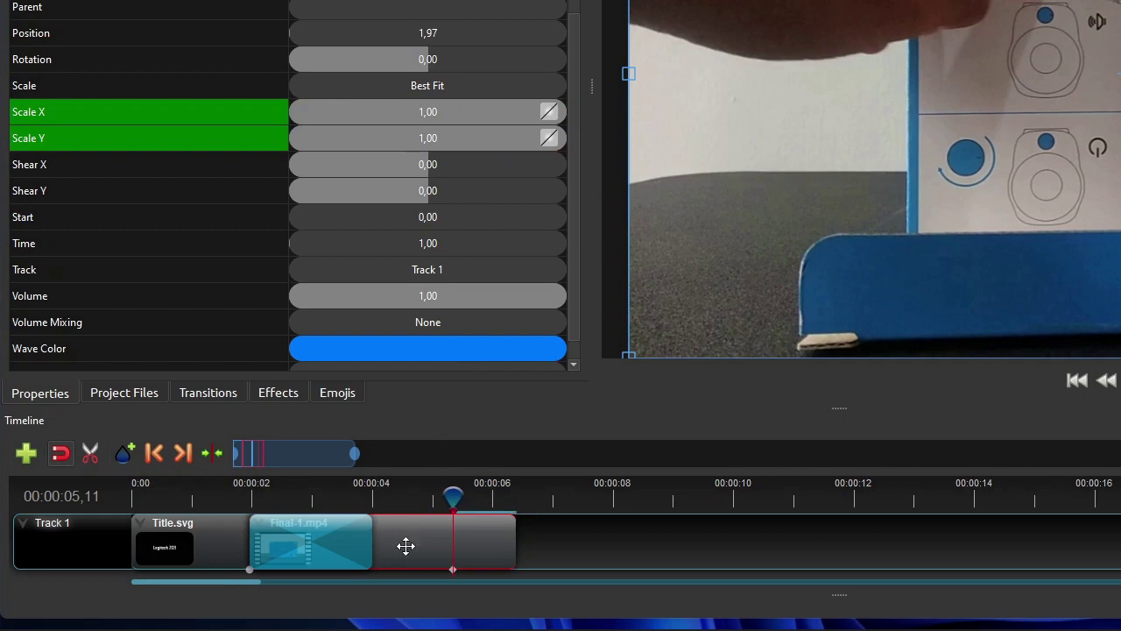
Step: Set the Final-1.mp4 clip's Scale X to 10 at its end, 00:00:06,11
{"action": "left_click", "coordinate": [183, 453]}
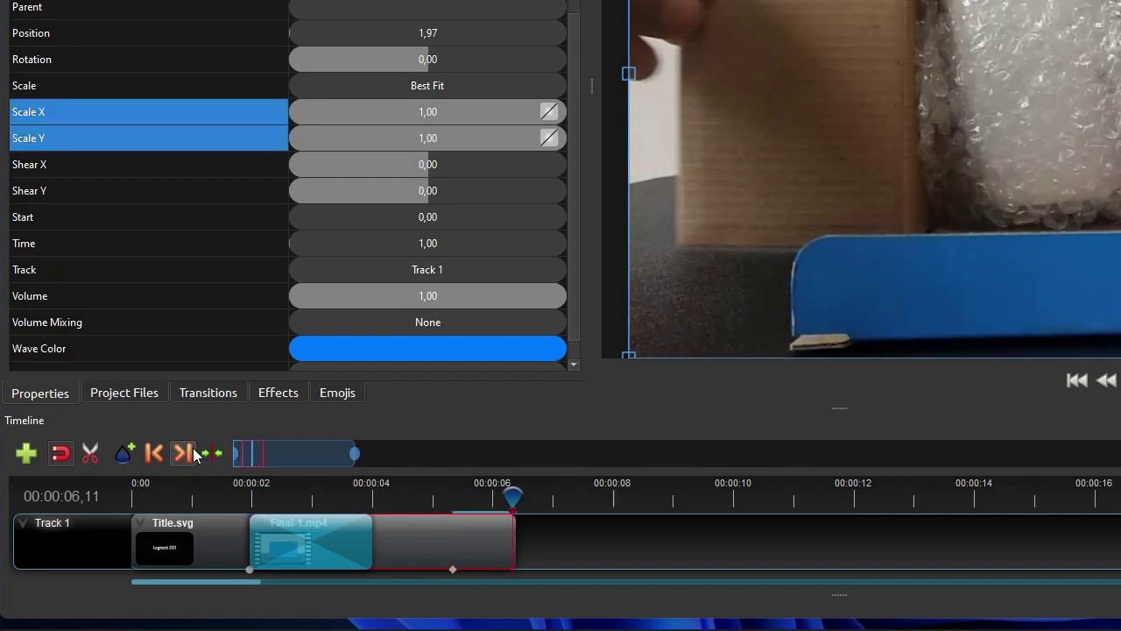
{"action": "double_click", "coordinate": [458, 115]}
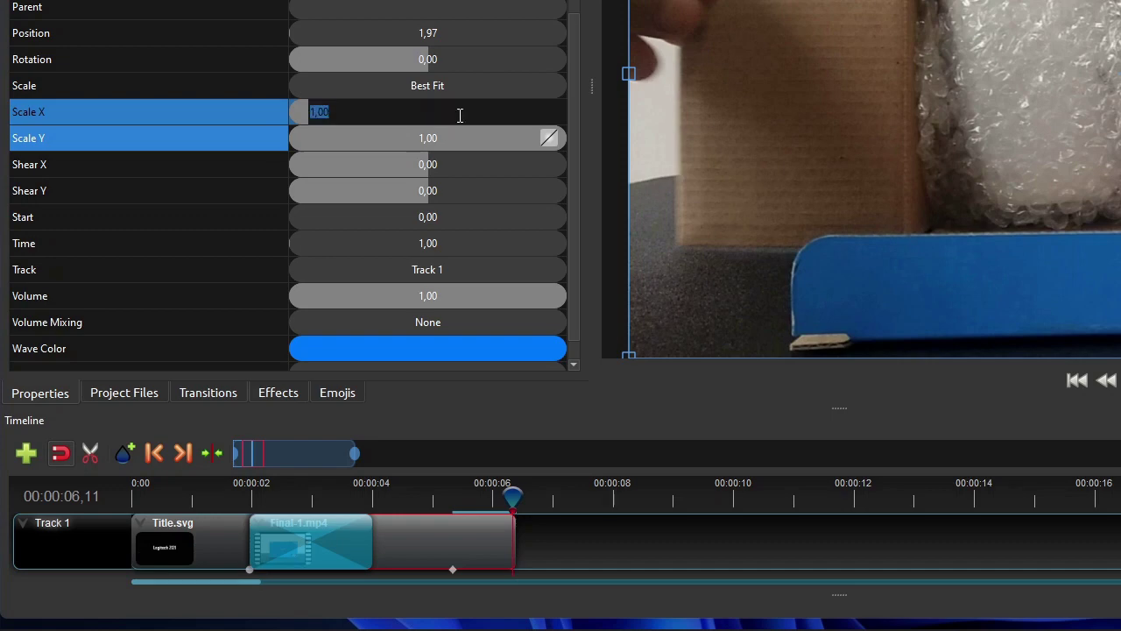
{"action": "type", "text": "10"}
{"action": "key", "text": "Return"}
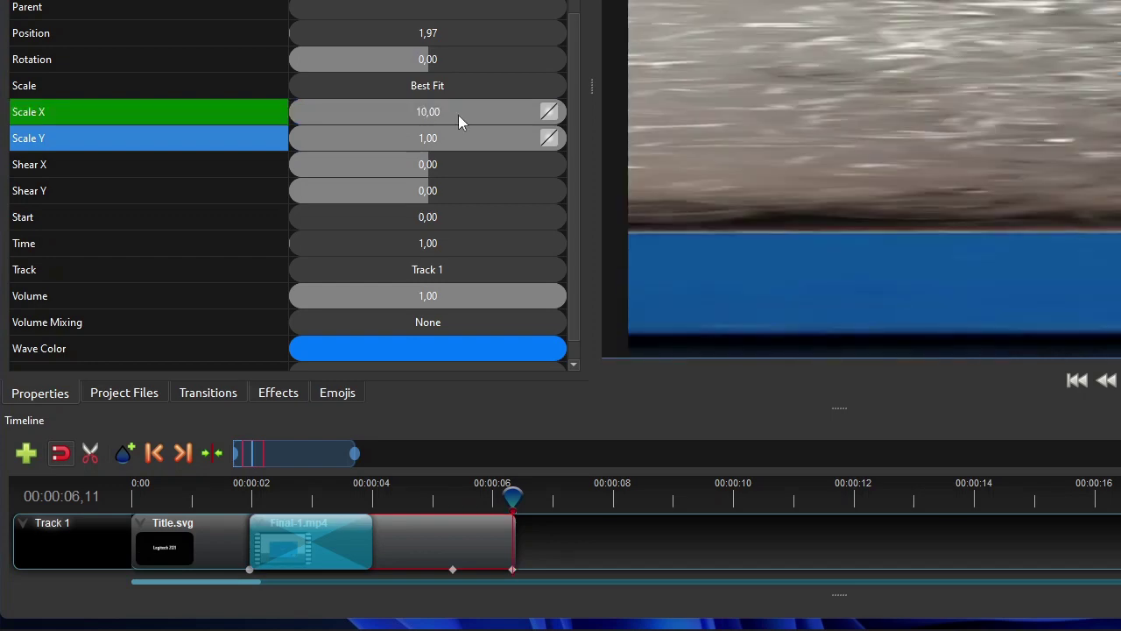
Step: Set the Final-1.mp4 clip's Scale Y to 10 at 00:00:06,11 and apply Bezier easing to its Scale X and Scale Y
{"action": "right_click", "coordinate": [459, 114]}
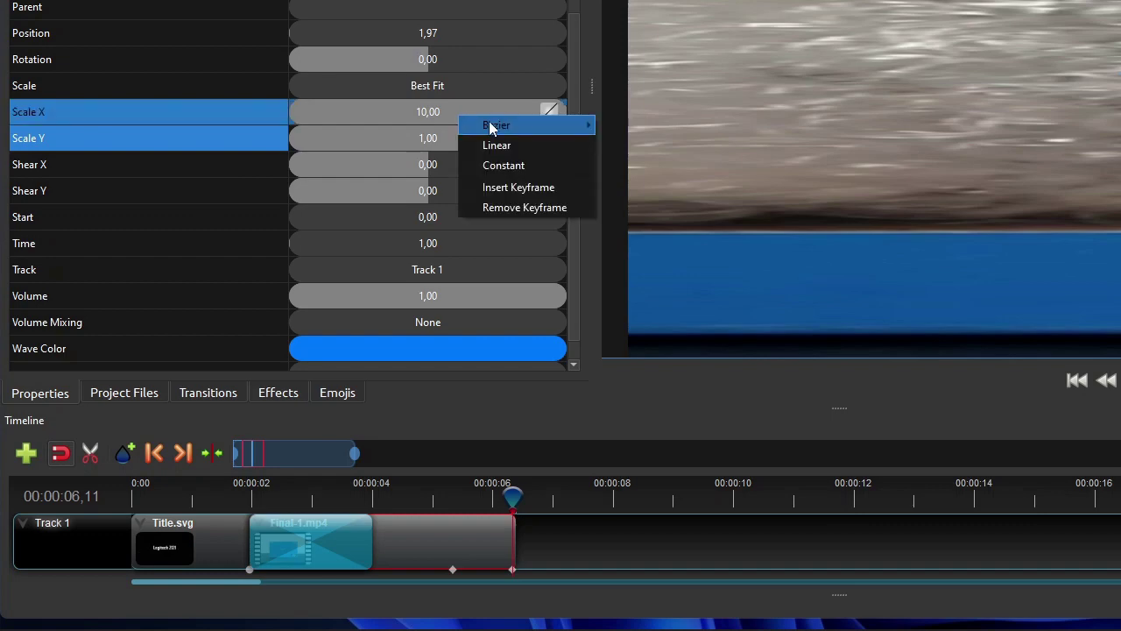
{"action": "mouse_move", "coordinate": [492, 128]}
{"action": "left_click", "coordinate": [644, 117]}
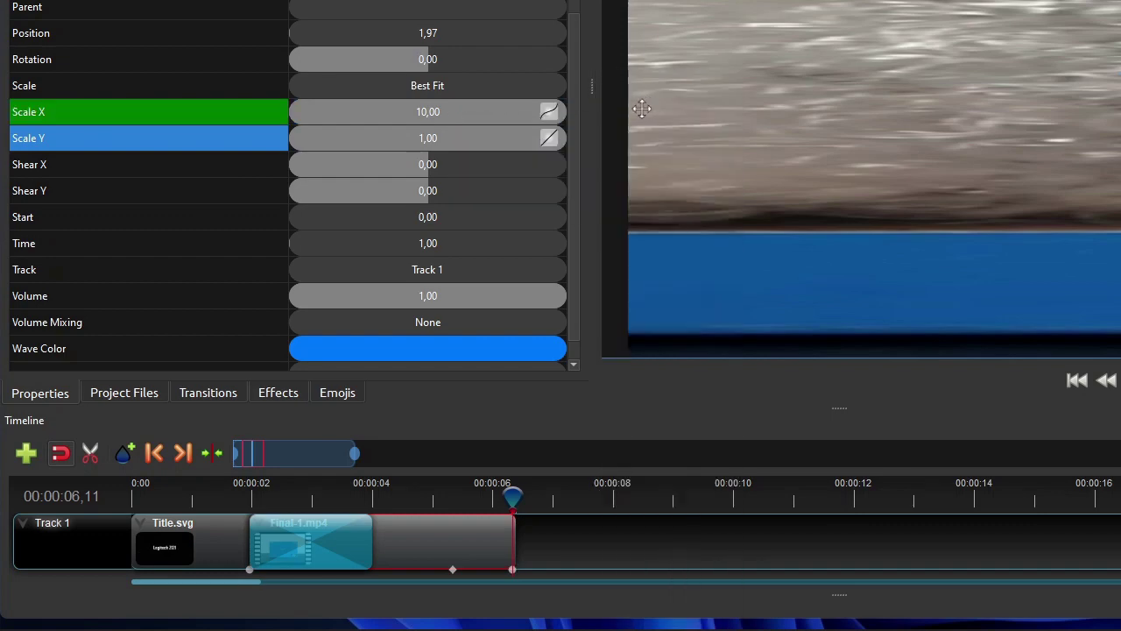
{"action": "double_click", "coordinate": [461, 142]}
{"action": "type", "text": "10"}
{"action": "key", "text": "Return"}
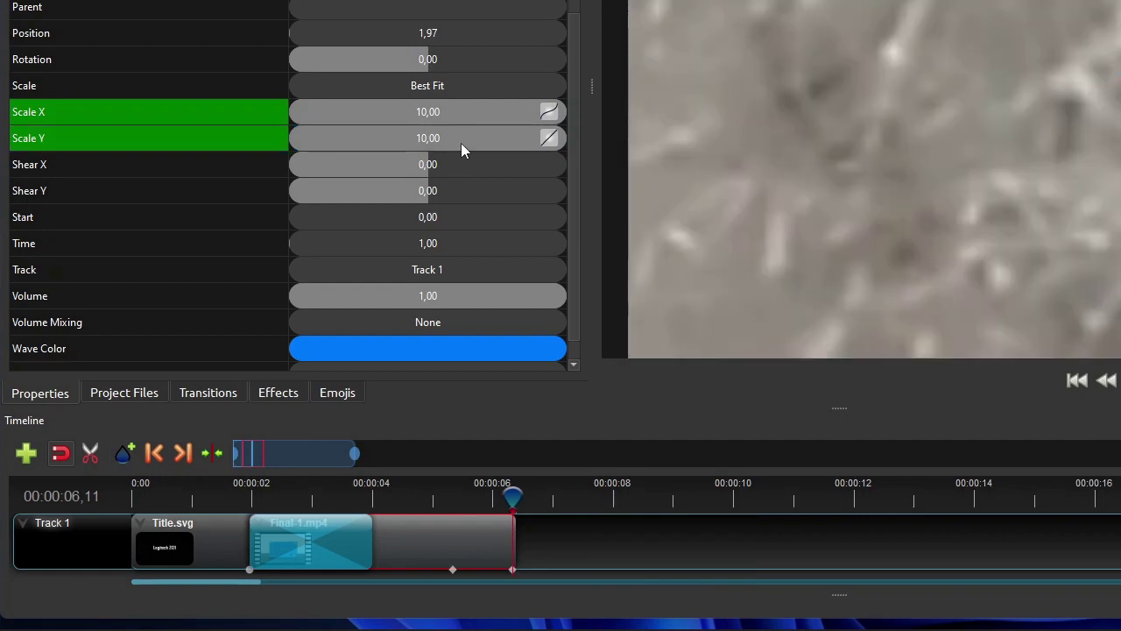
{"action": "right_click", "coordinate": [461, 143]}
{"action": "mouse_move", "coordinate": [495, 153]}
{"action": "left_click", "coordinate": [673, 117]}
Step: Insert an Alpha keyframe on the Final-1.mp4 clip at 00:00:05,26
{"action": "left_click", "coordinate": [485, 499]}
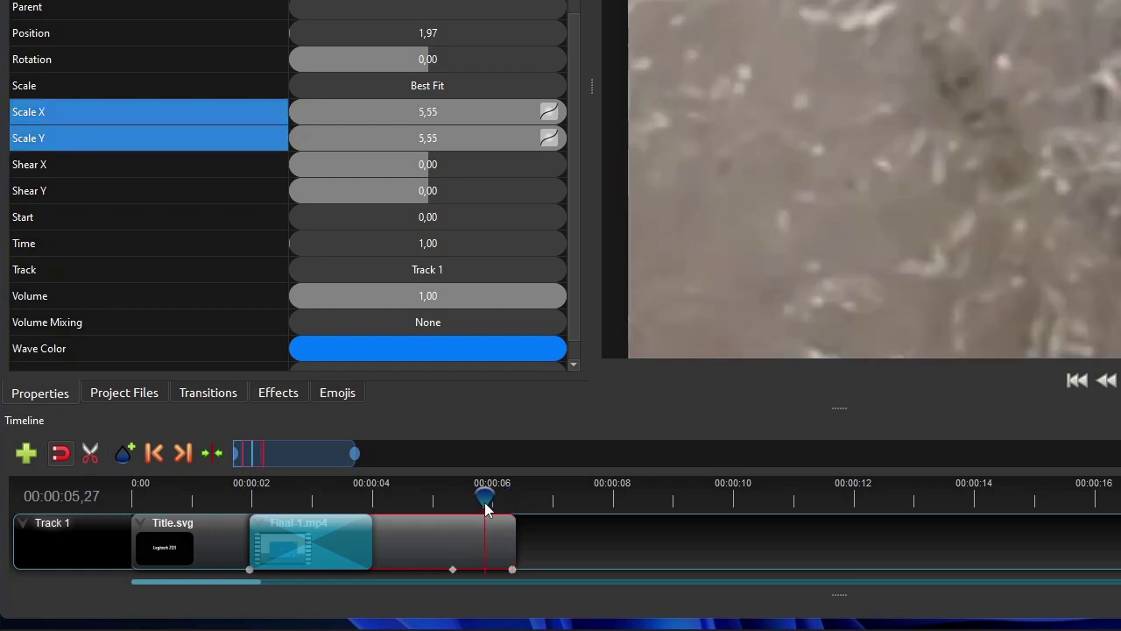
{"action": "key", "text": "Left"}
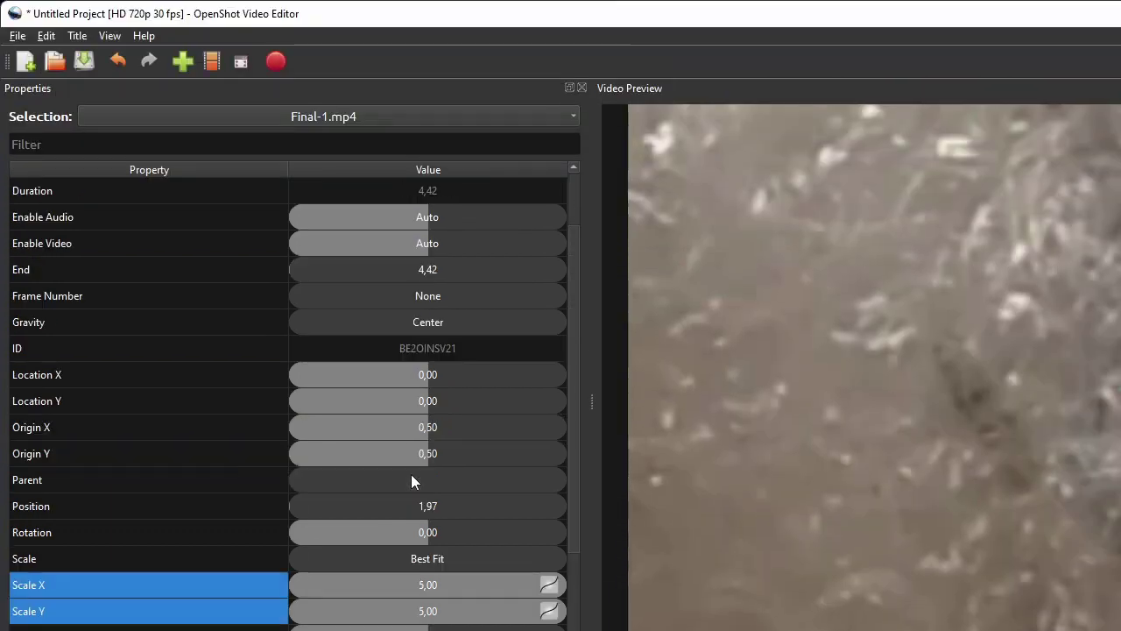
{"action": "scroll", "coordinate": [412, 6], "scroll_direction": "up", "scroll_amount": 1}
{"action": "left_click", "coordinate": [225, 191]}
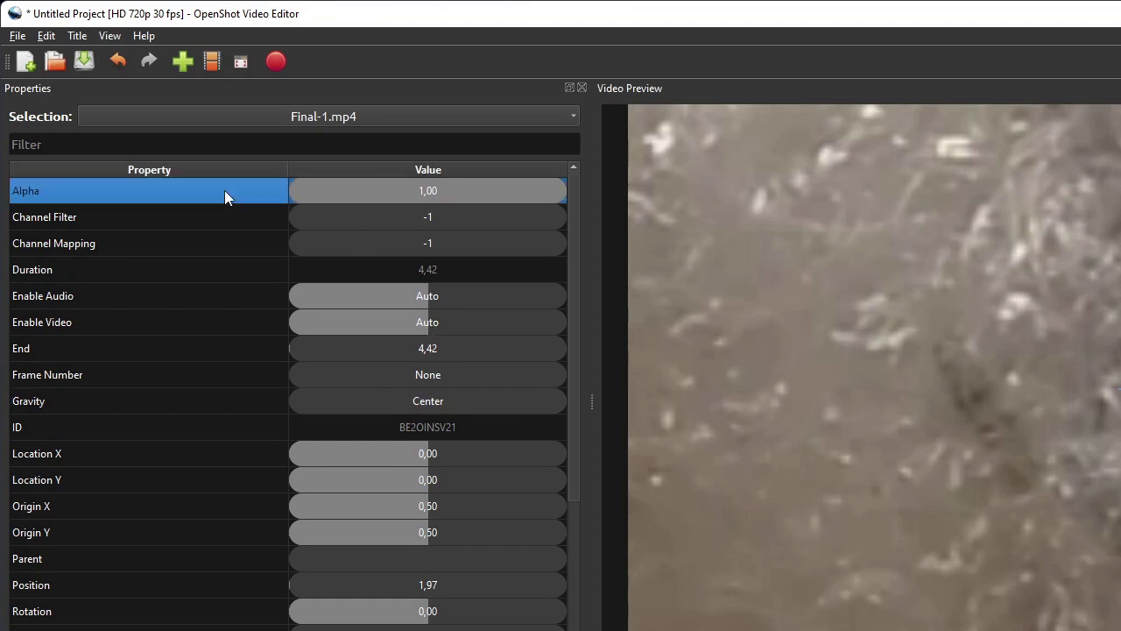
{"action": "right_click", "coordinate": [433, 189]}
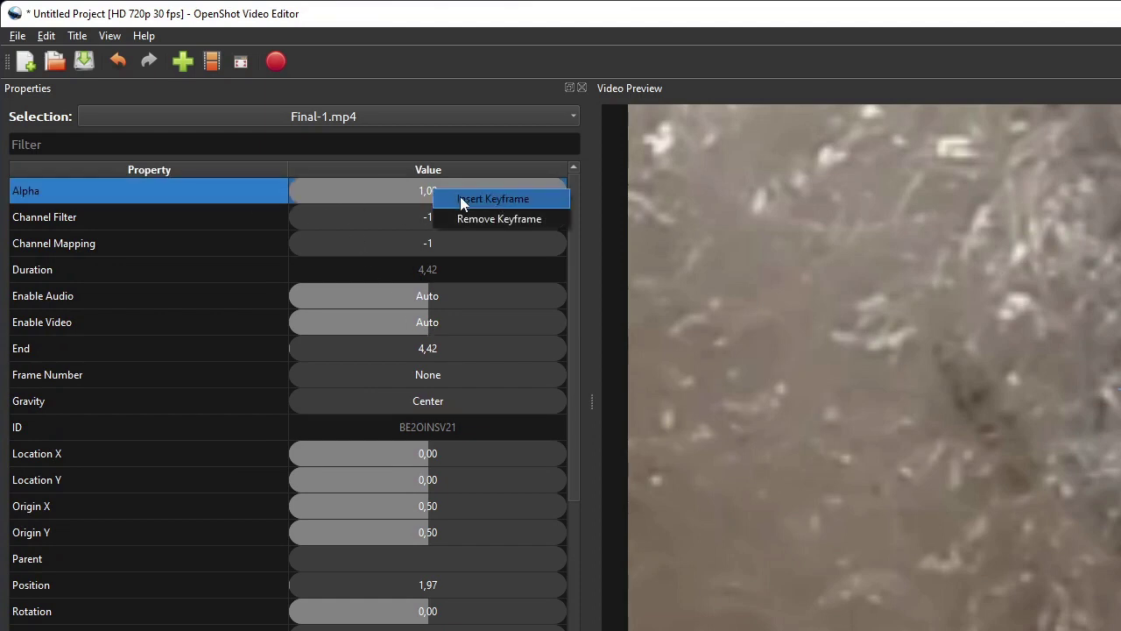
{"action": "left_click", "coordinate": [462, 201]}
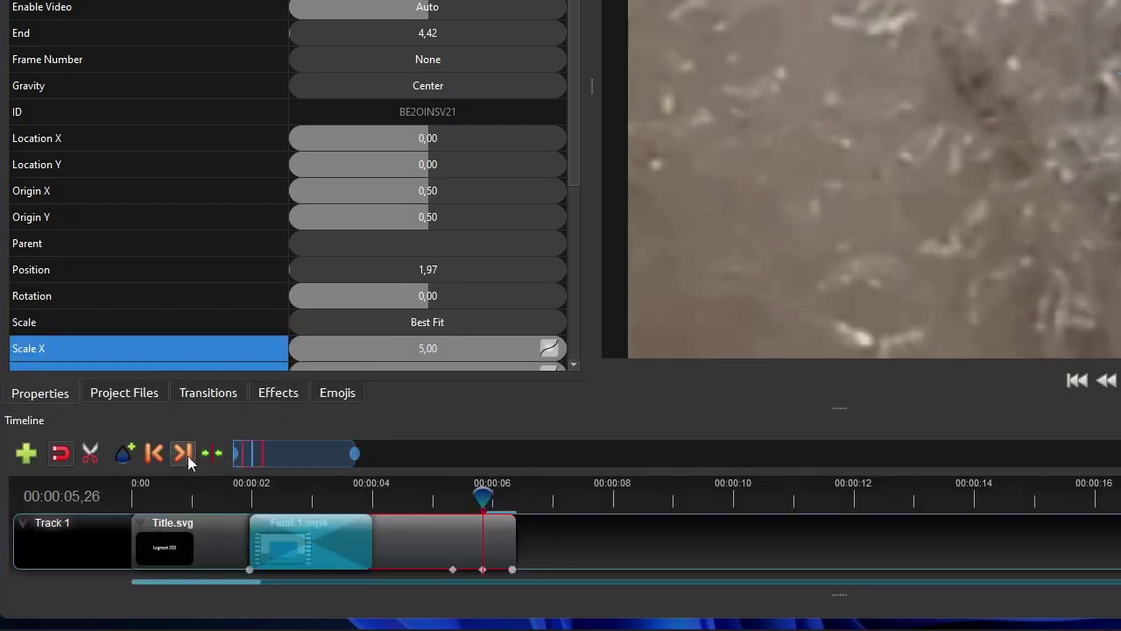
Step: Set Final-1.mp4's Alpha to 0 at its last keyframe, 00:00:06,11, with Bezier Ease In, and preview the video from the start
{"action": "left_click", "coordinate": [188, 456]}
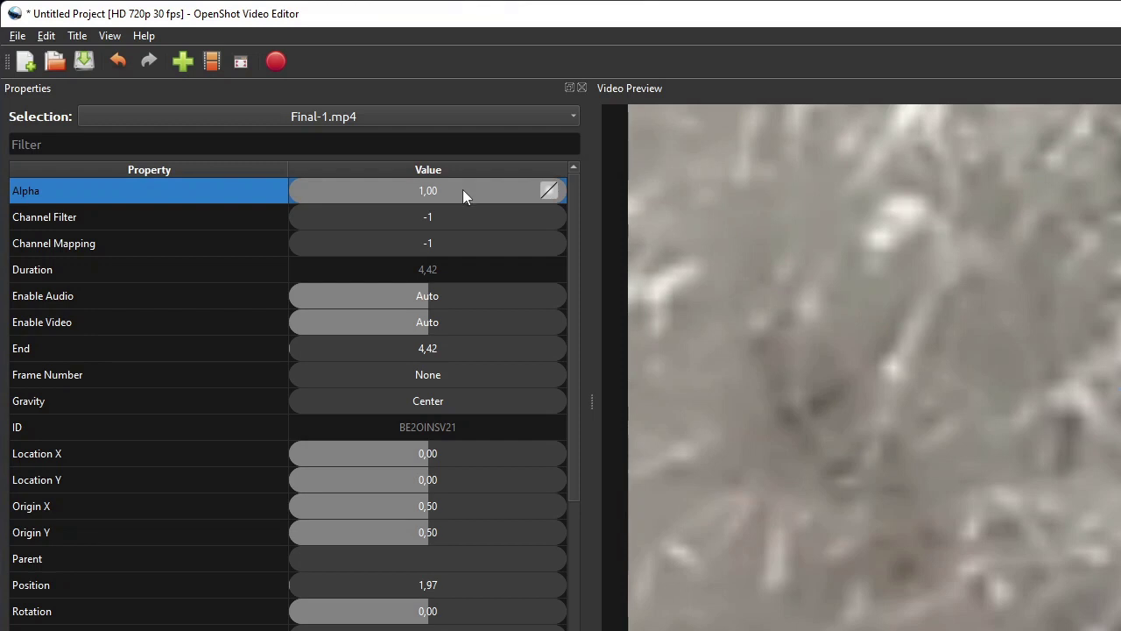
{"action": "double_click", "coordinate": [464, 190]}
{"action": "type", "text": "0"}
{"action": "key", "text": "Return"}
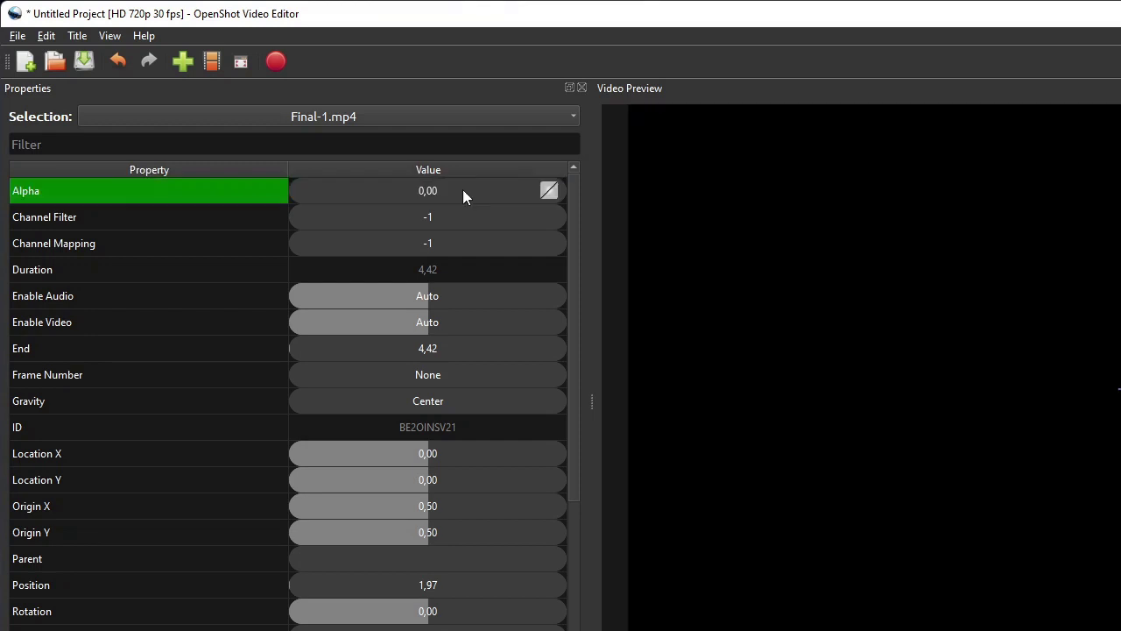
{"action": "right_click", "coordinate": [463, 190]}
{"action": "mouse_move", "coordinate": [517, 199]}
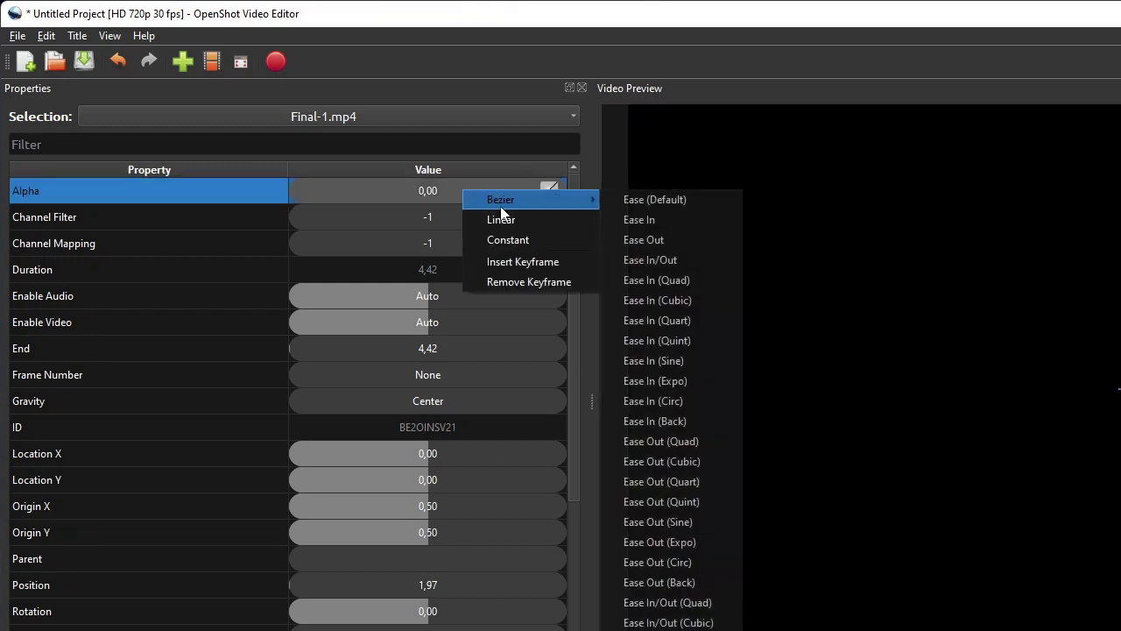
{"action": "left_click", "coordinate": [647, 223]}
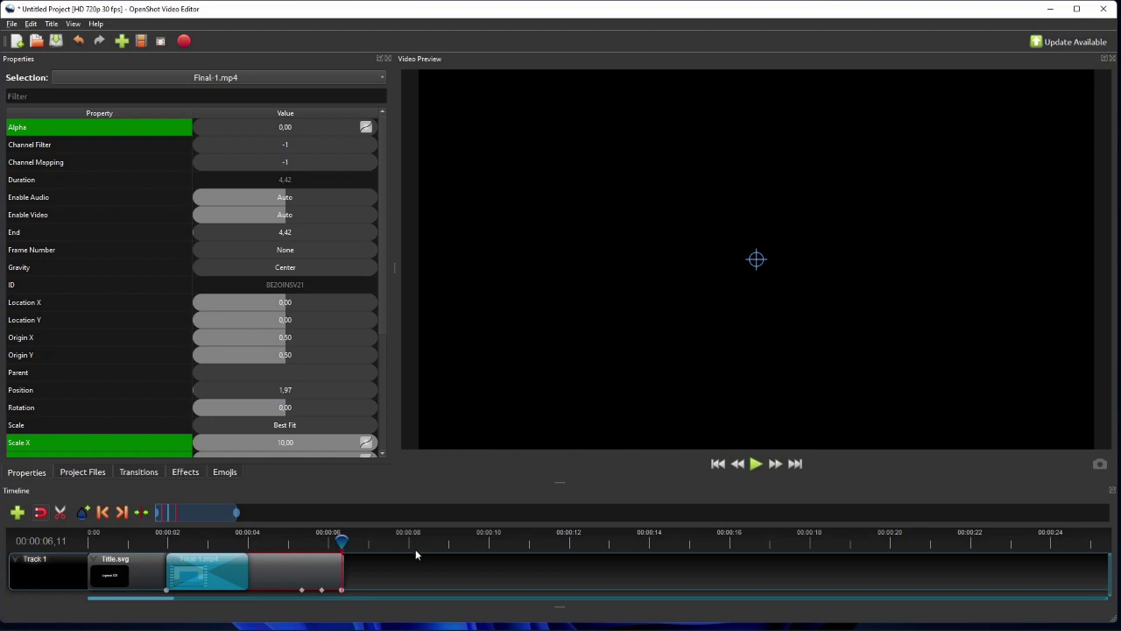
{"action": "left_click", "coordinate": [93, 542]}
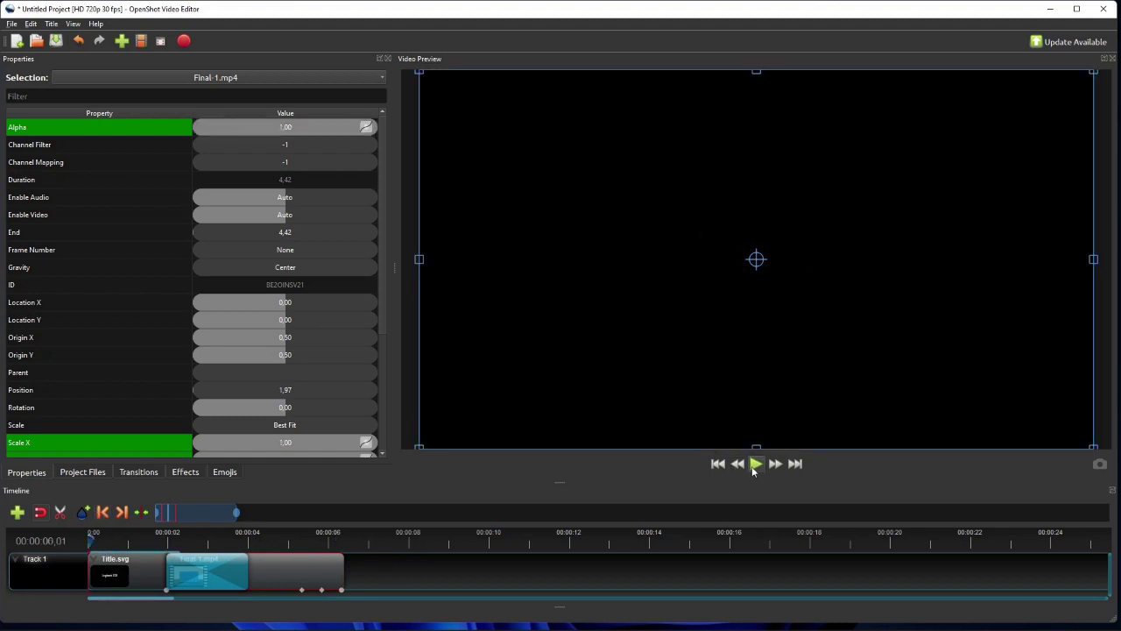
{"action": "left_click", "coordinate": [754, 465]}
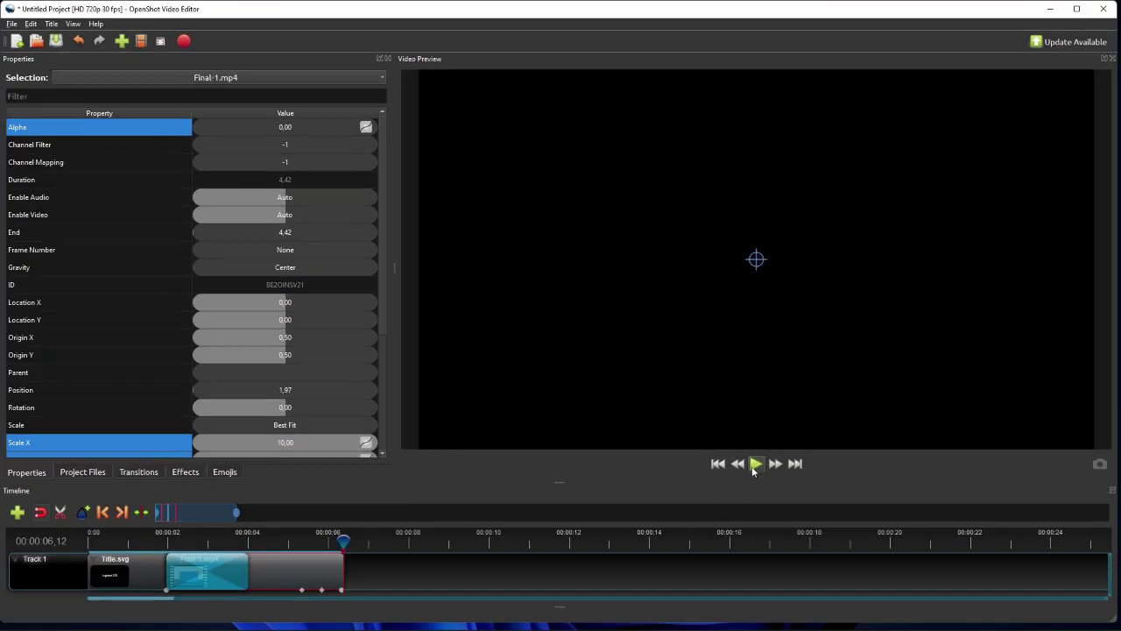
Step: Add Final-2.mp4 to Track 1, preview it, and place it directly against the end of Final-1.mp4
{"action": "left_click", "coordinate": [81, 473]}
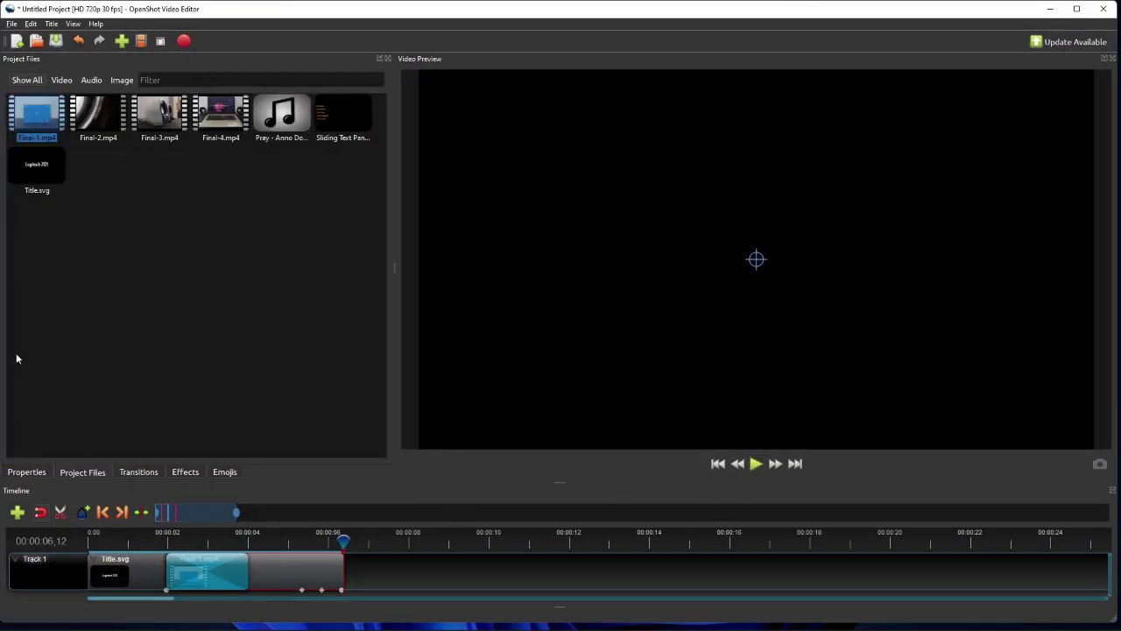
{"action": "left_click_drag", "start_coordinate": [98, 114], "coordinate": [391, 574]}
{"action": "left_click", "coordinate": [375, 541]}
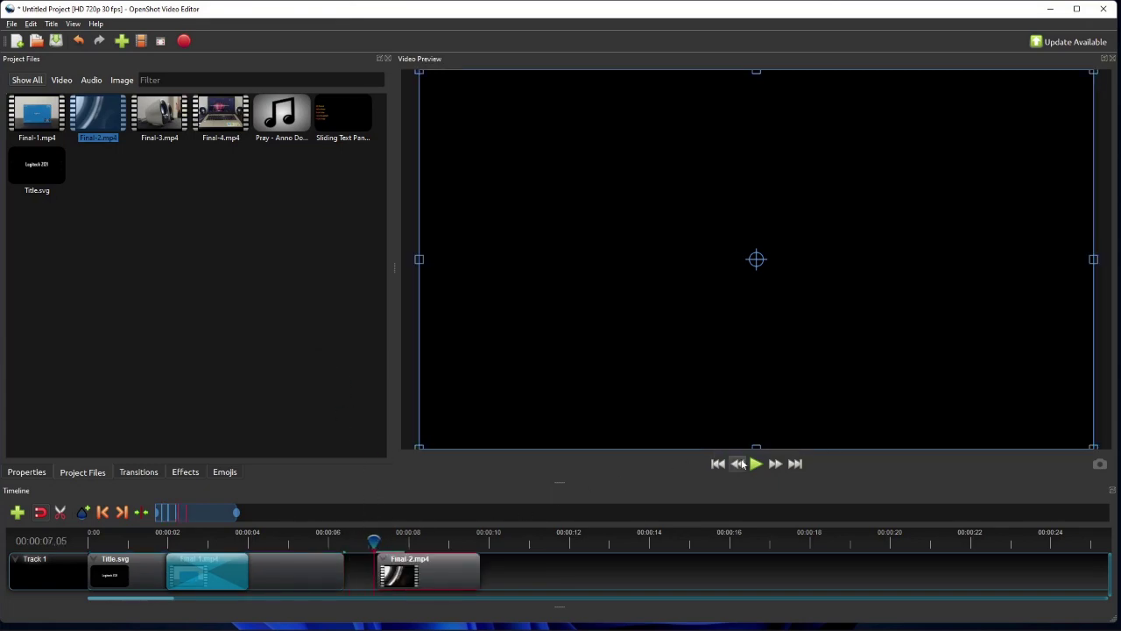
{"action": "left_click", "coordinate": [756, 465]}
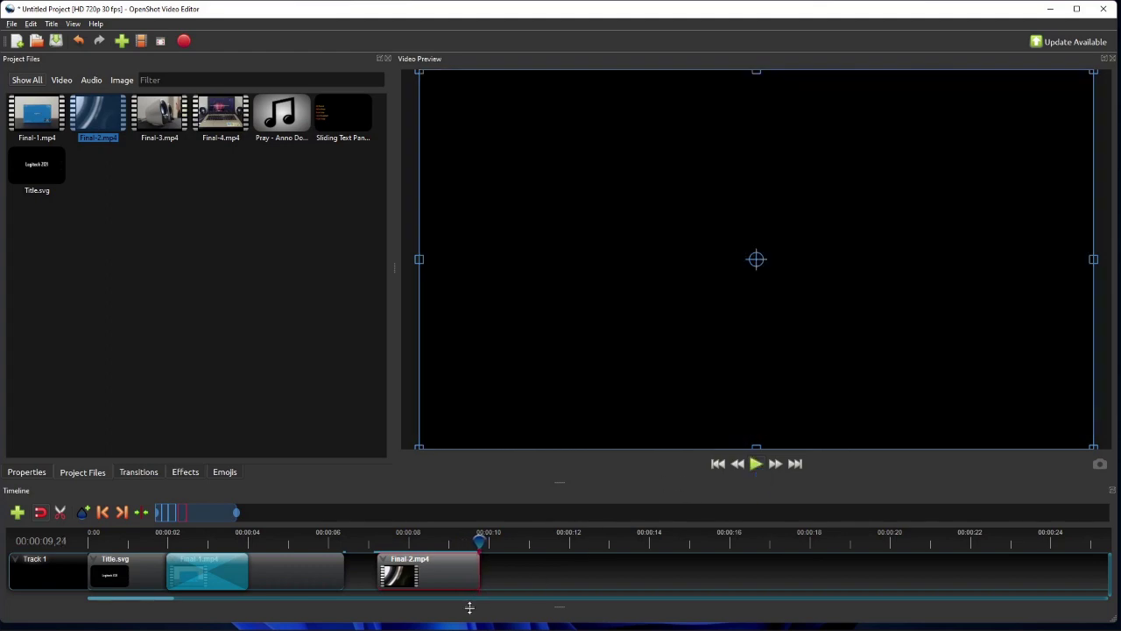
{"action": "left_click_drag", "start_coordinate": [435, 572], "coordinate": [403, 573]}
Step: Set the Final-2.mp4 clip's Alpha to 0 at its start, 00:00:06,12
{"action": "left_click", "coordinate": [358, 541]}
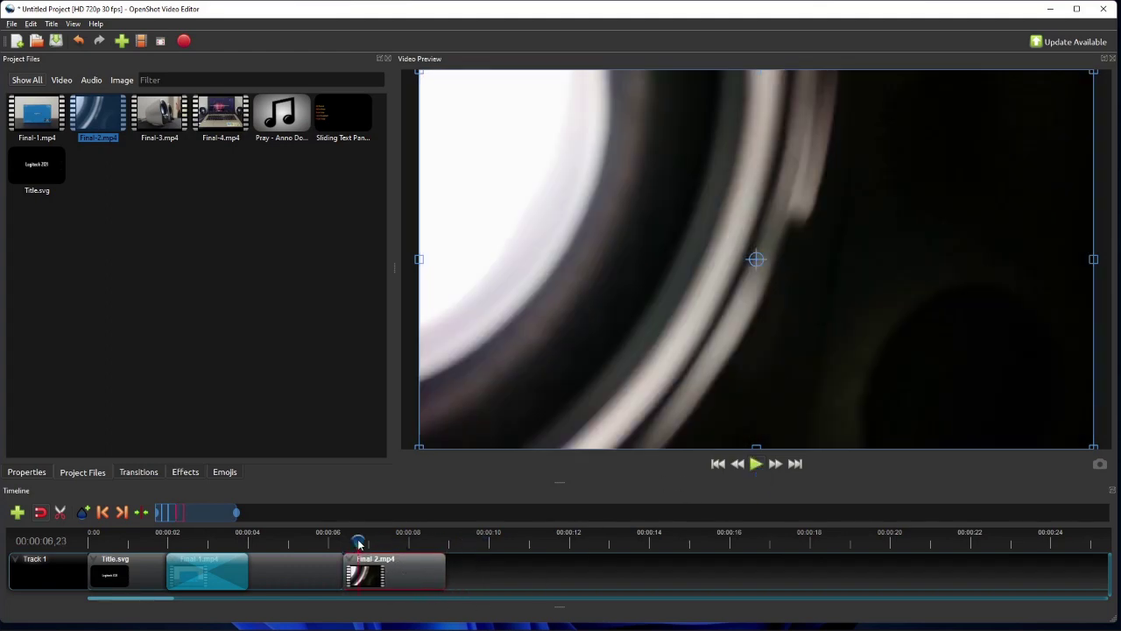
{"action": "key", "text": "Home"}
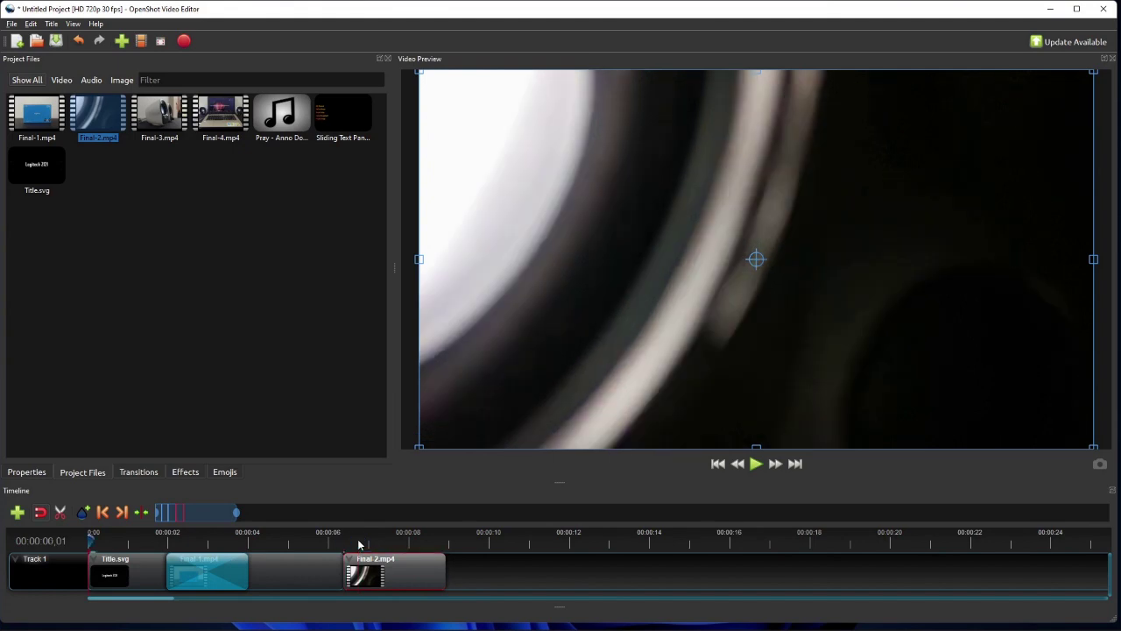
{"action": "left_click", "coordinate": [358, 540]}
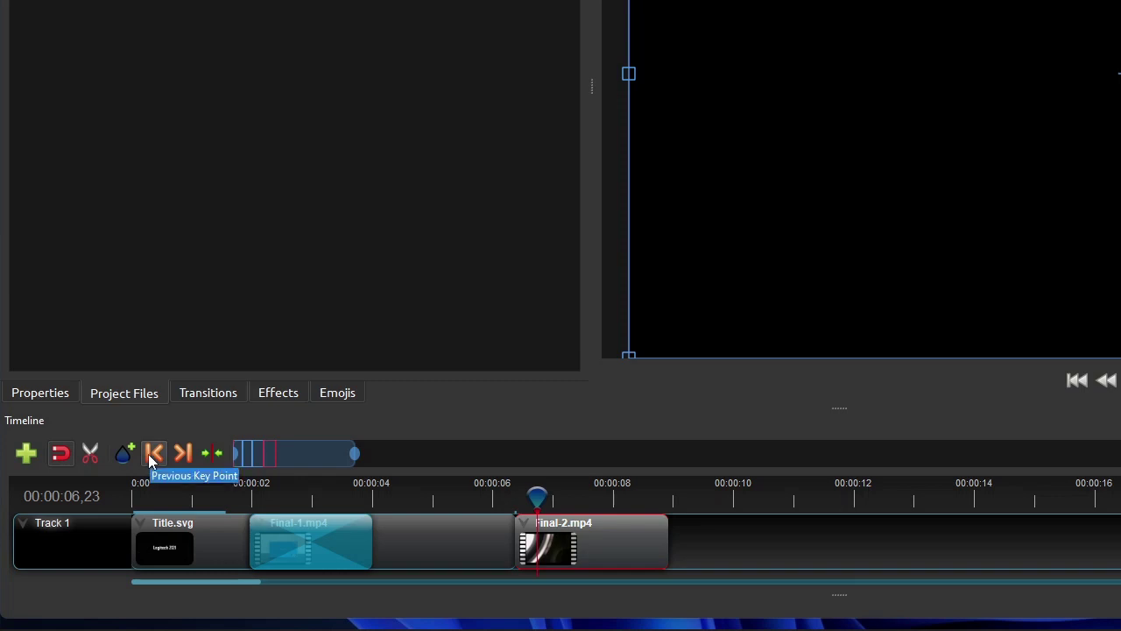
{"action": "left_click", "coordinate": [151, 454]}
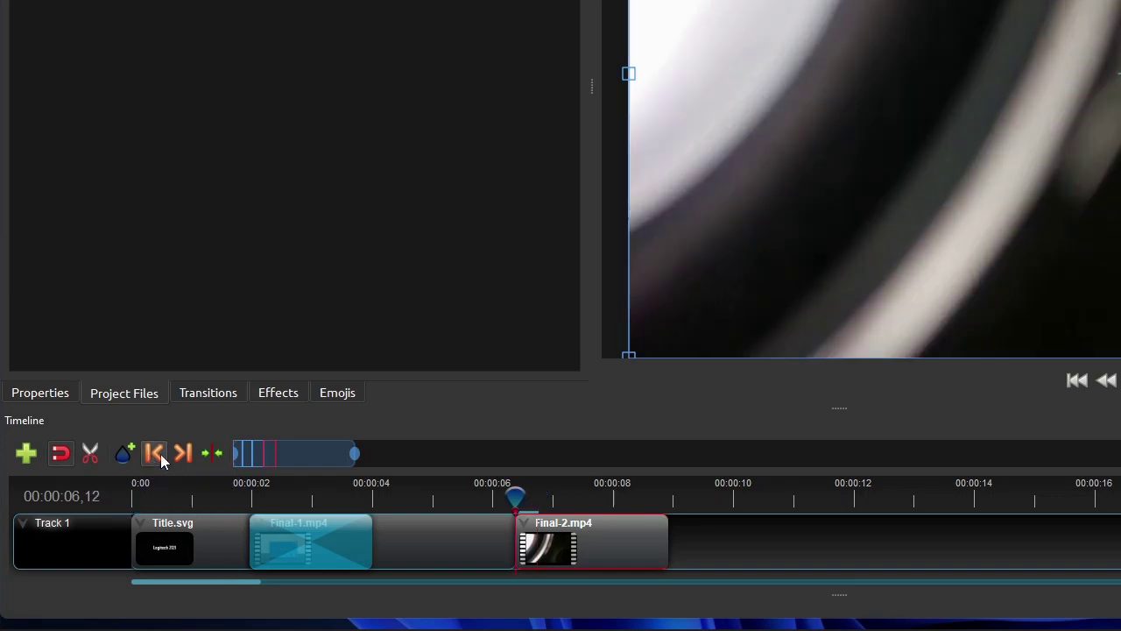
{"action": "left_click", "coordinate": [27, 399]}
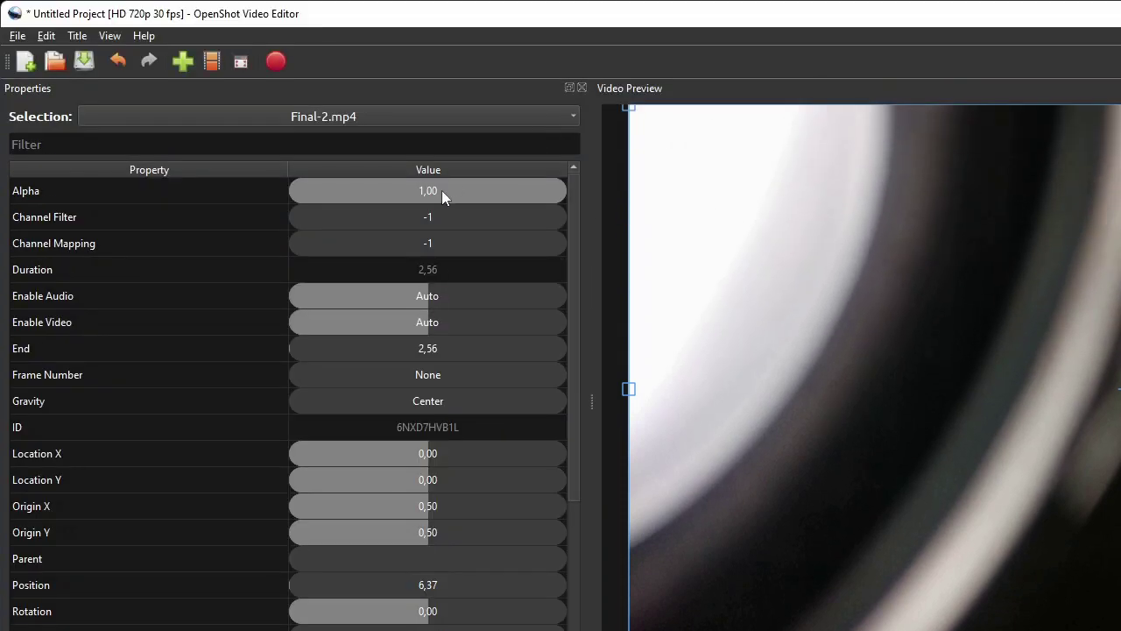
{"action": "double_click", "coordinate": [442, 190]}
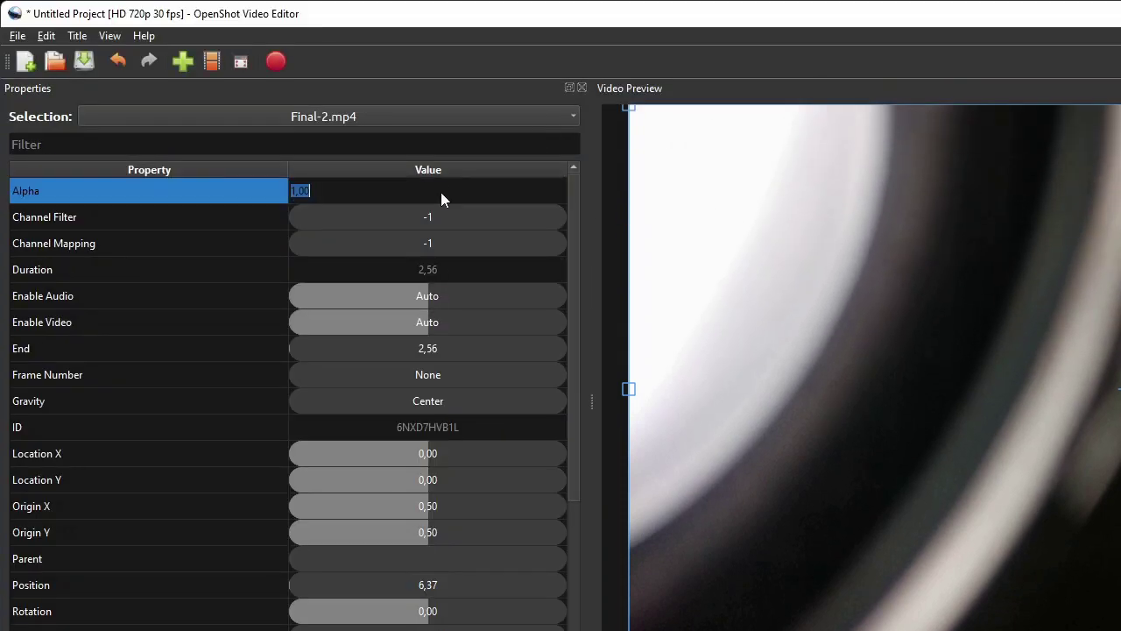
{"action": "type", "text": "0"}
{"action": "key", "text": "Return"}
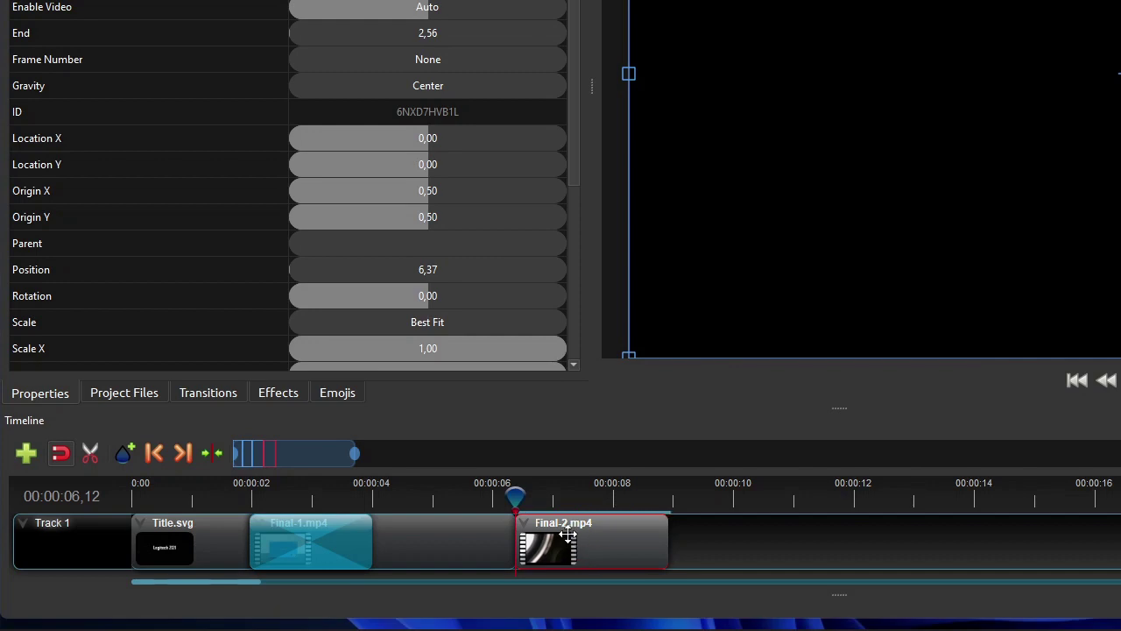
Step: Set Final-2.mp4's Alpha to 1 about half a second into the clip with Bezier Ease Out, and preview the fade from 00:00:05,24
{"action": "left_click", "coordinate": [537, 498]}
{"action": "left_click_drag", "start_coordinate": [538, 502], "coordinate": [545, 500]}
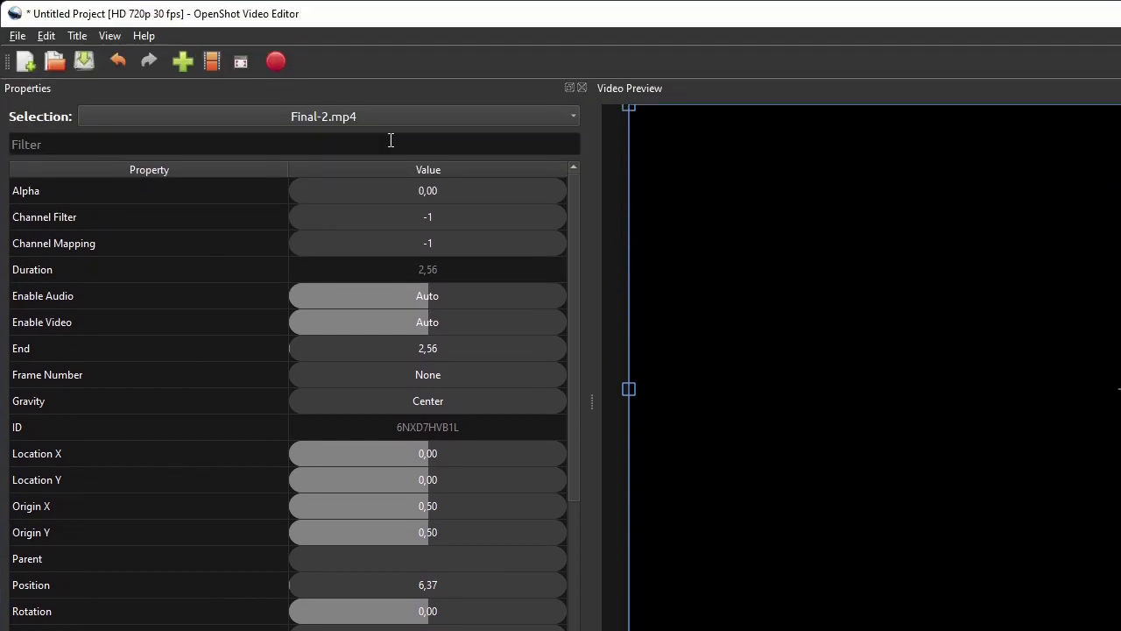
{"action": "left_click", "coordinate": [449, 190]}
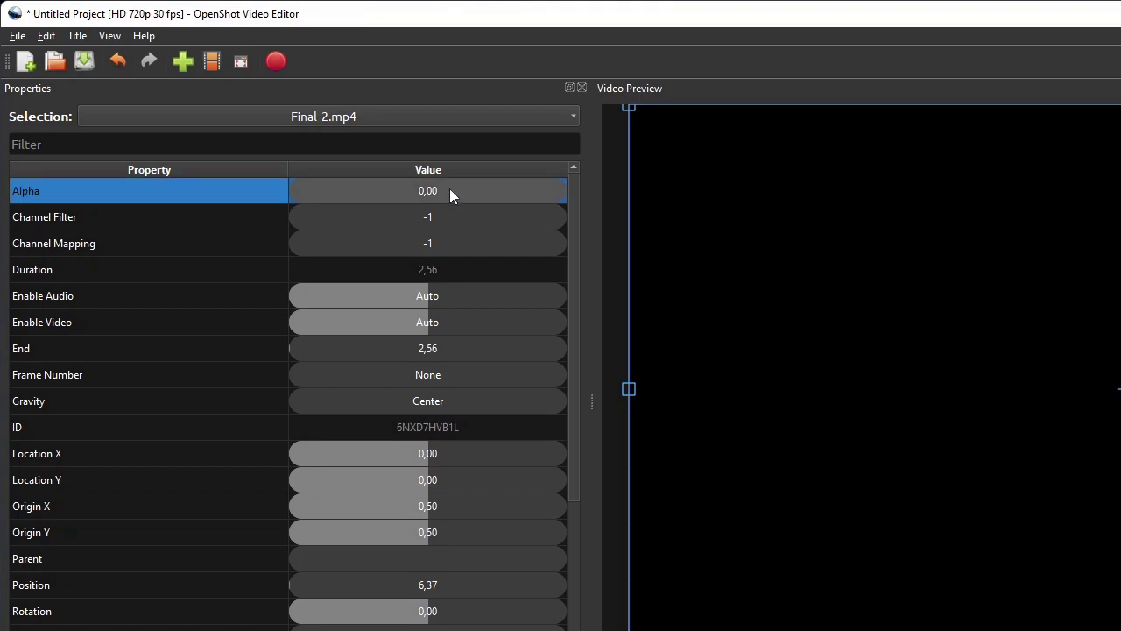
{"action": "double_click", "coordinate": [449, 189]}
{"action": "type", "text": "1"}
{"action": "key", "text": "Return"}
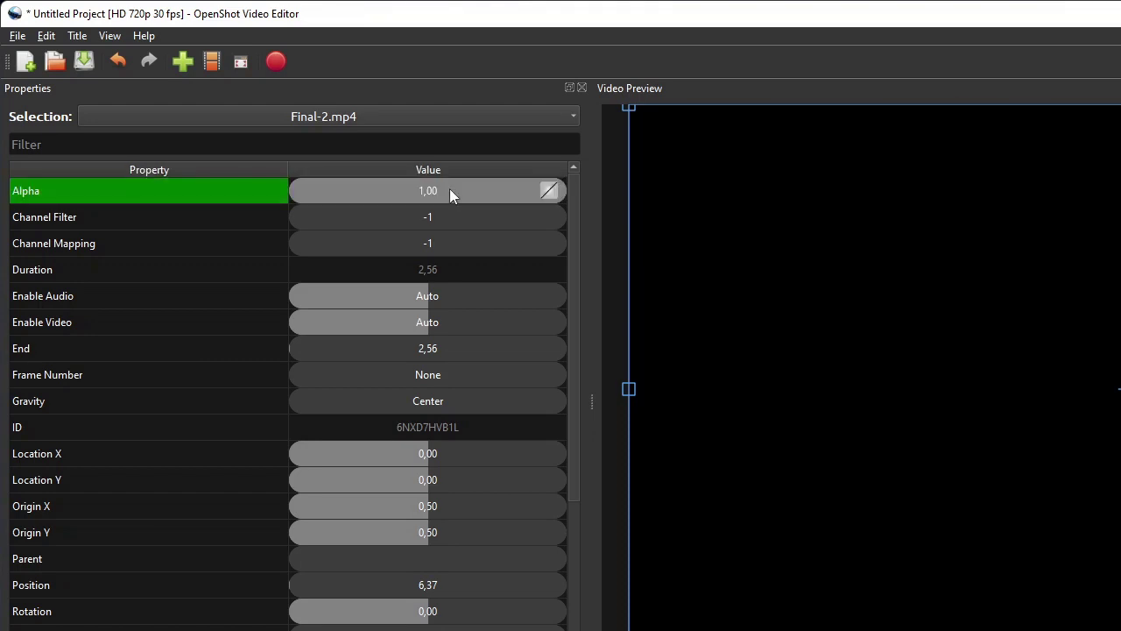
{"action": "right_click", "coordinate": [450, 188]}
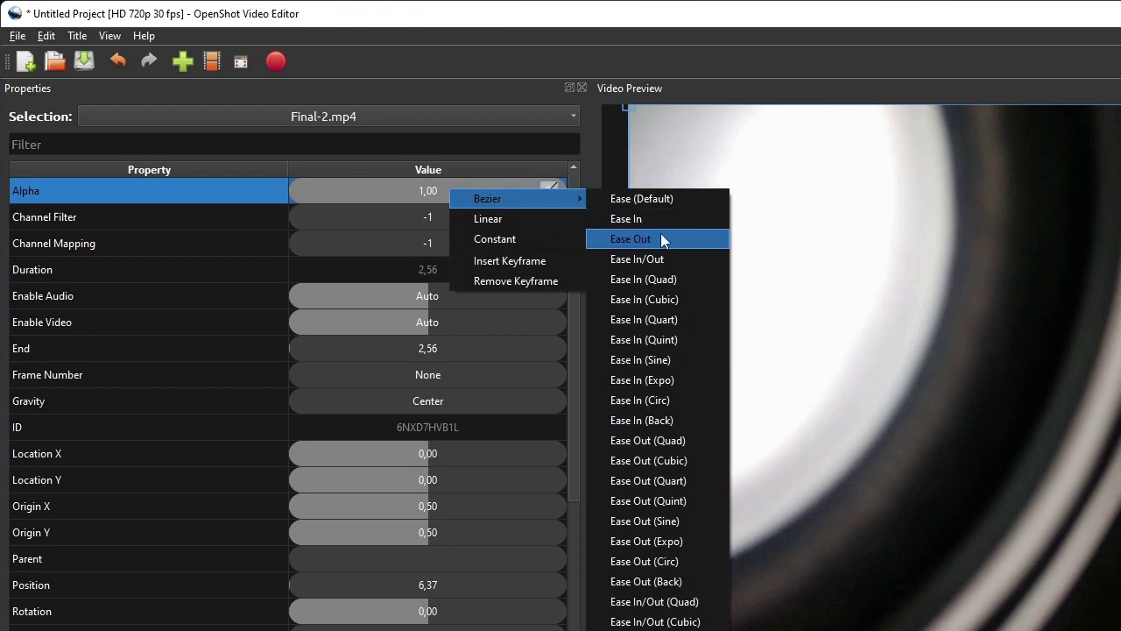
{"action": "left_click", "coordinate": [661, 233]}
{"action": "left_click", "coordinate": [320, 544]}
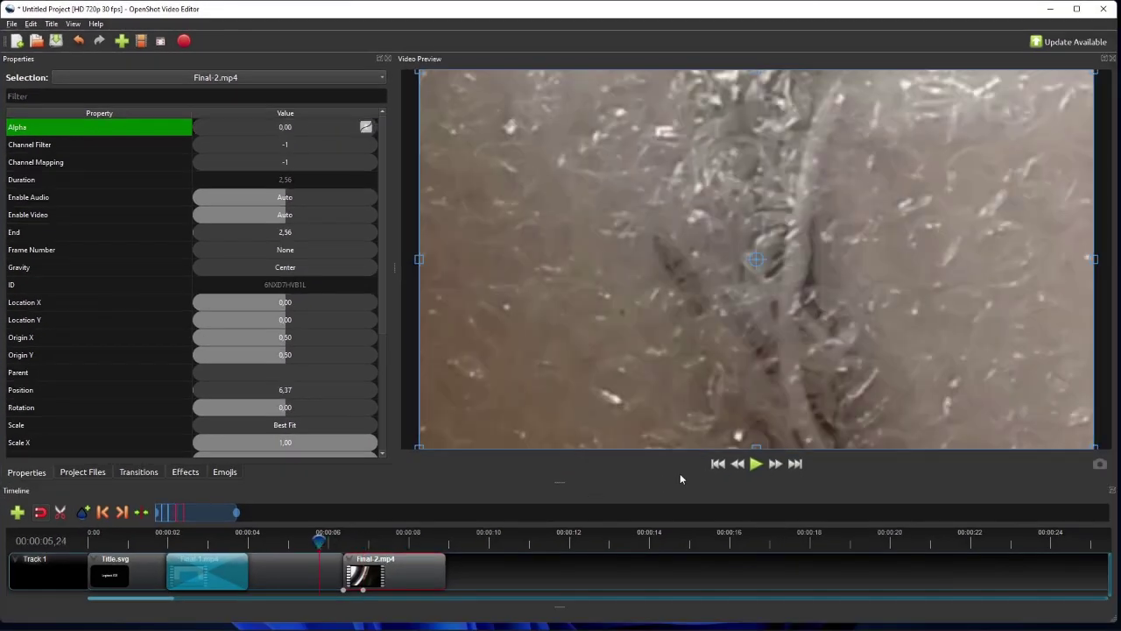
{"action": "left_click", "coordinate": [756, 464]}
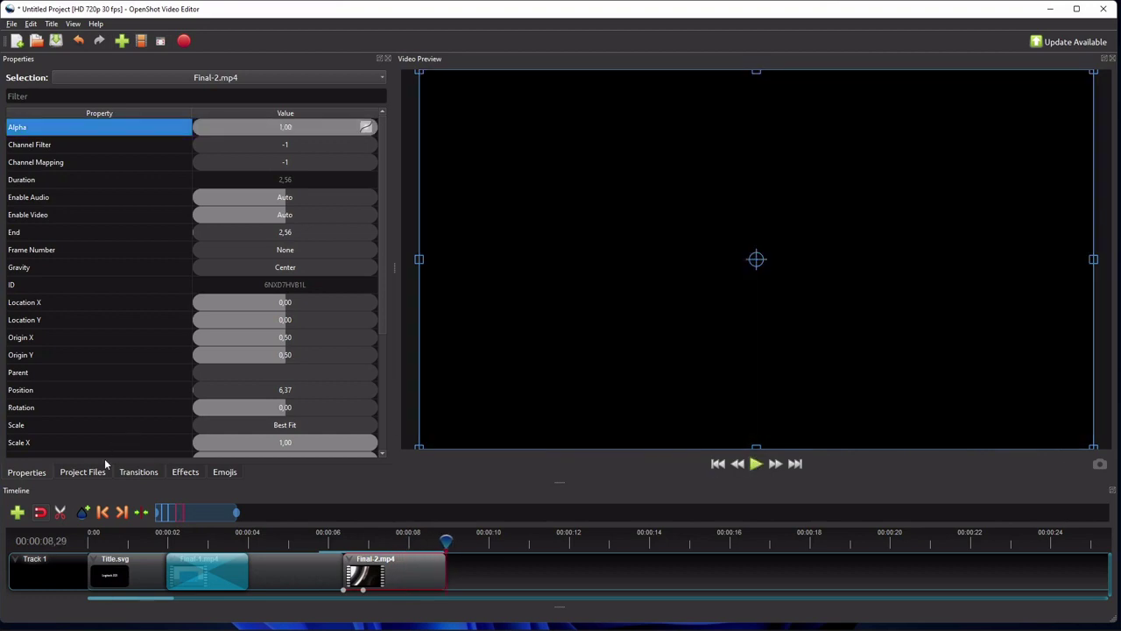
Step: Add Final-3.mp4 to Track 1 after Final-2.mp4, leaving a gap of about one second
{"action": "left_click", "coordinate": [100, 472]}
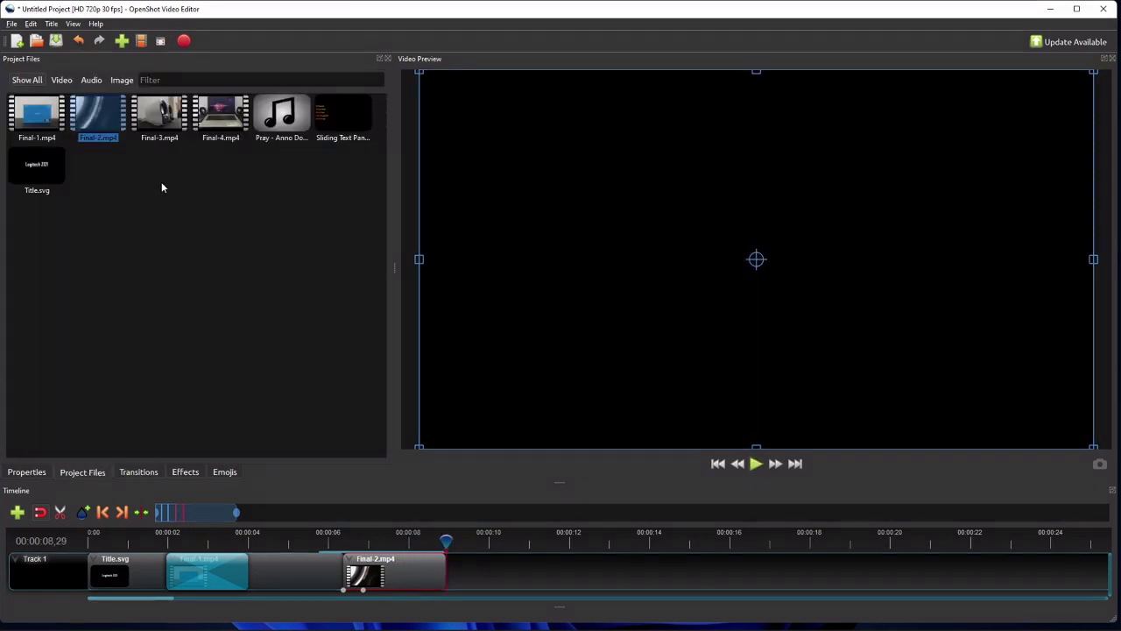
{"action": "left_click_drag", "start_coordinate": [159, 118], "coordinate": [487, 571]}
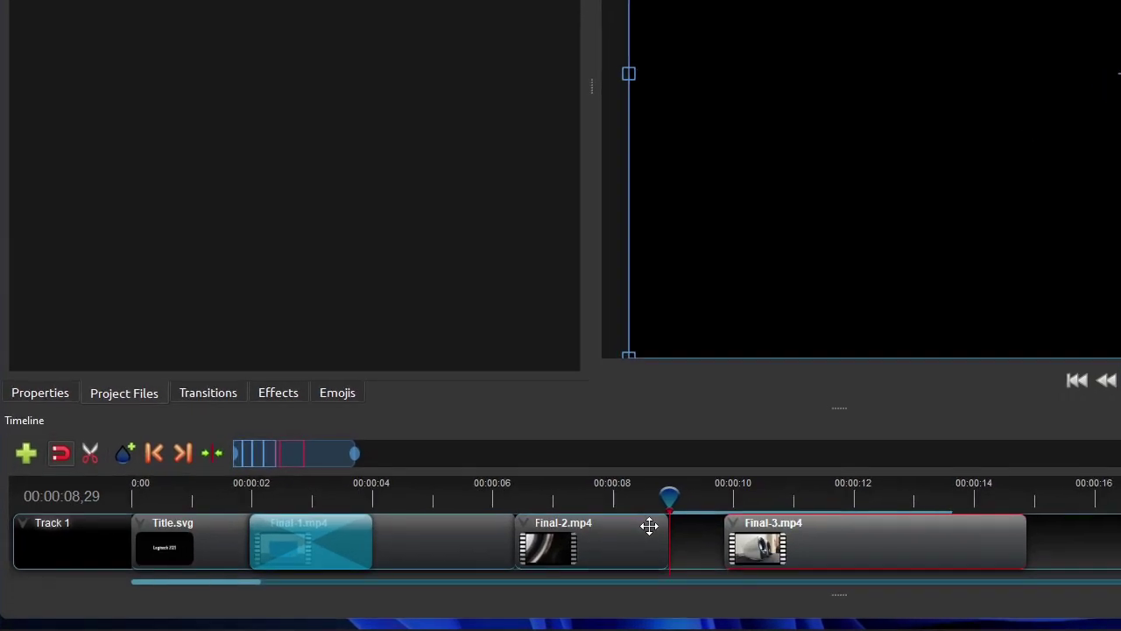
Step: Position the playhead at 00:00:07,28 and move Final-3.mp4 to start there, overlapping the end of Final-2.mp4 to create a transition
{"action": "left_click", "coordinate": [432, 561]}
{"action": "left_click", "coordinate": [640, 498]}
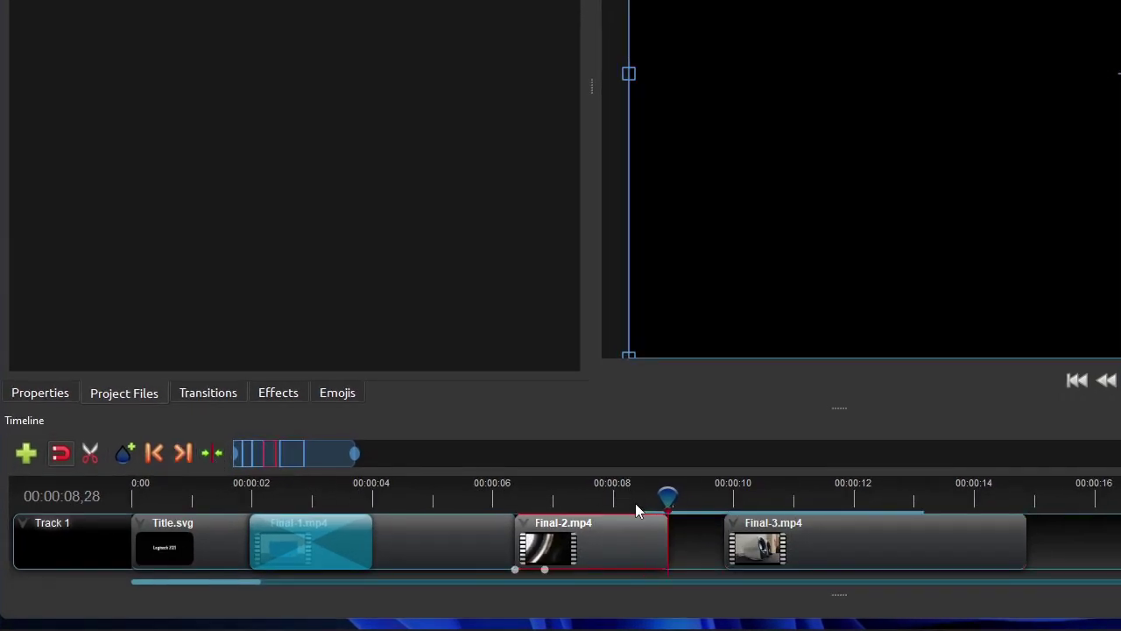
{"action": "left_click", "coordinate": [625, 499]}
{"action": "key", "text": "Left"}
{"action": "key", "text": "Left"}
{"action": "key", "text": "Left"}
{"action": "key", "text": "Left"}
{"action": "key", "text": "Left"}
{"action": "key", "text": "Left"}
{"action": "key", "text": "Left"}
{"action": "key", "text": "Left"}
{"action": "key", "text": "Left"}
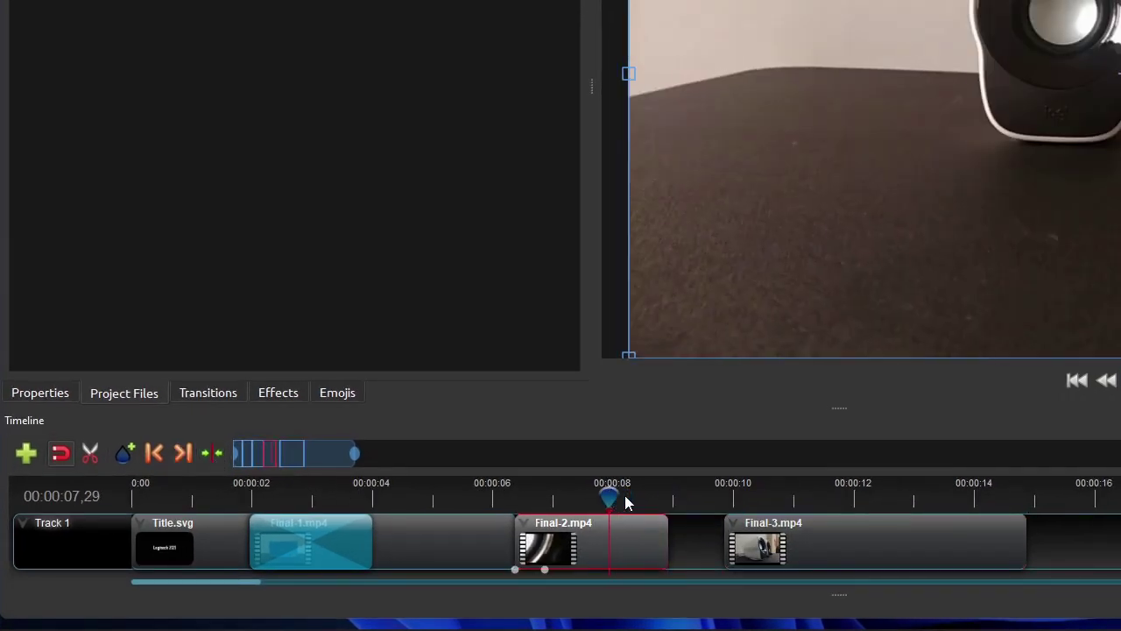
{"action": "left_click_drag", "start_coordinate": [871, 543], "coordinate": [777, 552]}
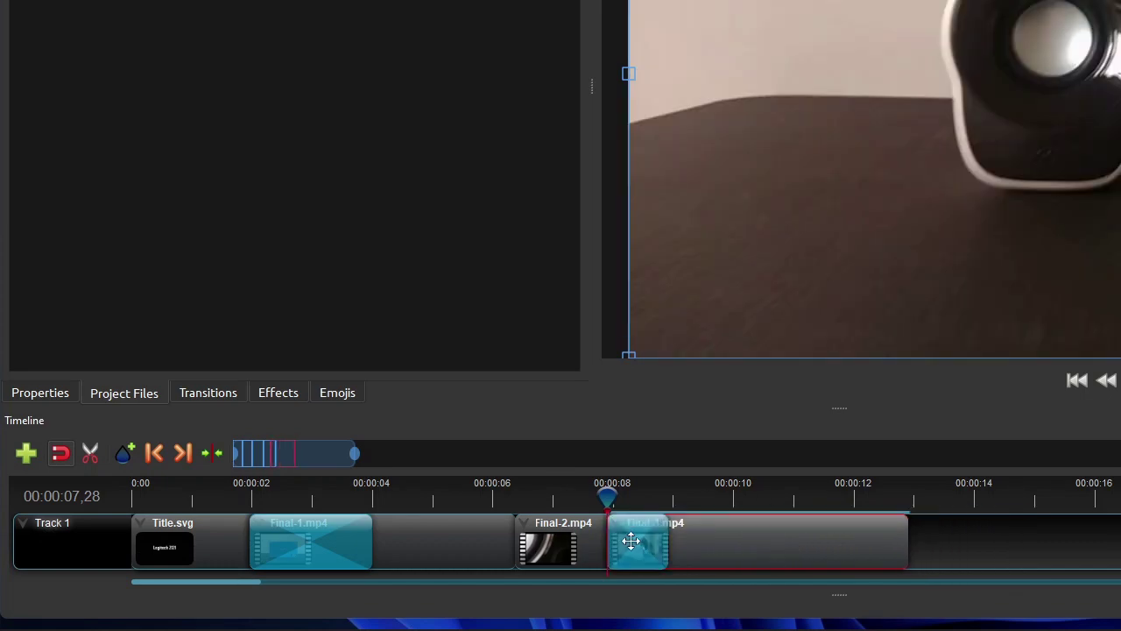
Step: Set the Source of the transition between Final-2.mp4 and Final-3.mp4 to circle_out_to_in.svg
{"action": "left_click", "coordinate": [638, 545]}
{"action": "left_click", "coordinate": [73, 399]}
{"action": "left_click", "coordinate": [456, 84]}
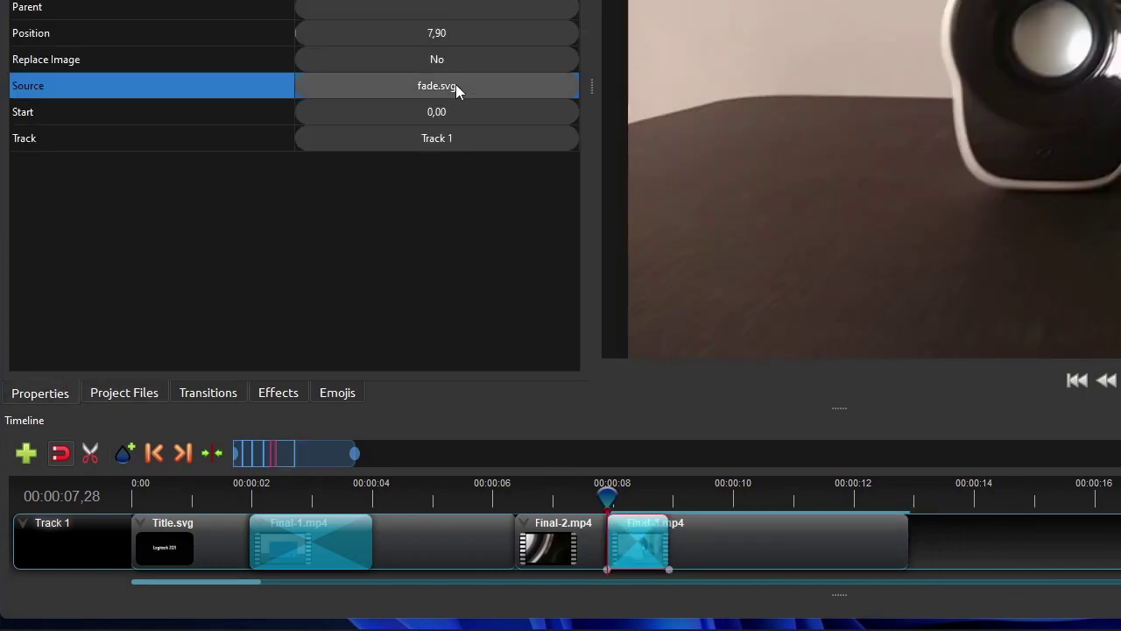
{"action": "mouse_move", "coordinate": [549, 115]}
{"action": "mouse_move", "coordinate": [613, 114]}
{"action": "left_click", "coordinate": [720, 113]}
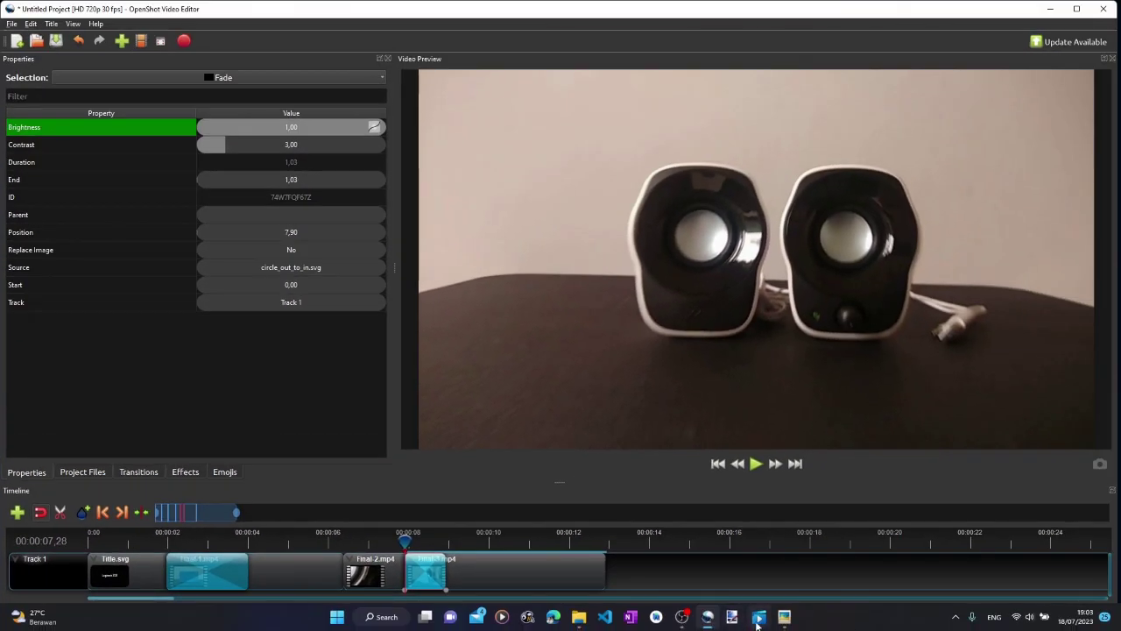
Step: Switch to the video player to replay the OpenShot Product Preview reference from about 00:00:07, and view Sliding Text Panel.png in Picasa Photo Viewer
{"action": "left_click", "coordinate": [756, 620]}
{"action": "left_click", "coordinate": [516, 524]}
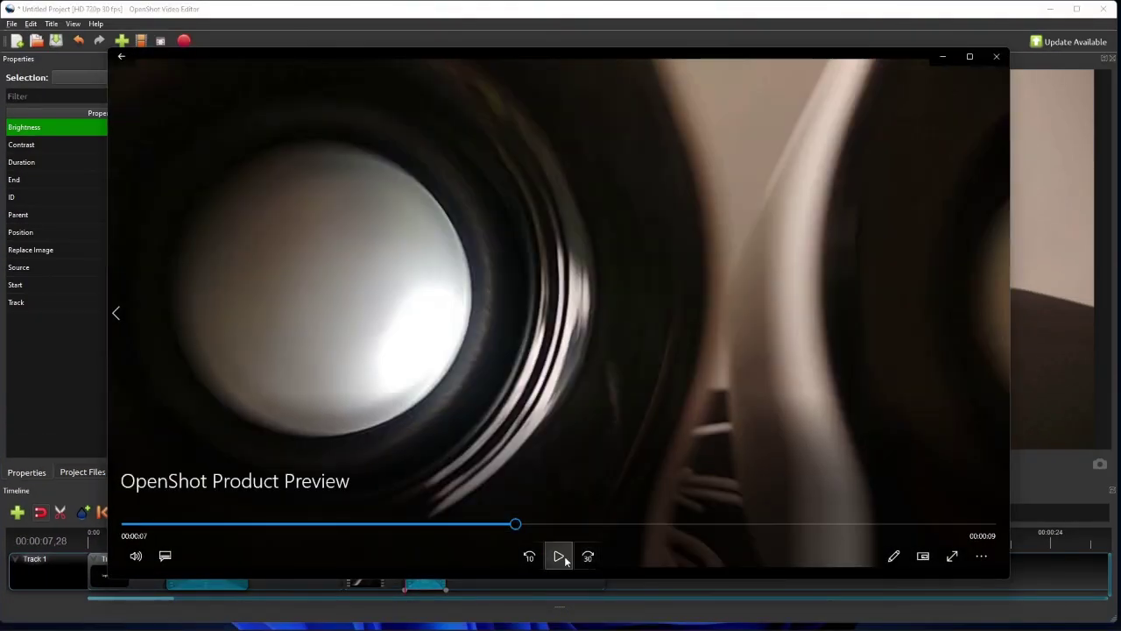
{"action": "left_click", "coordinate": [560, 557]}
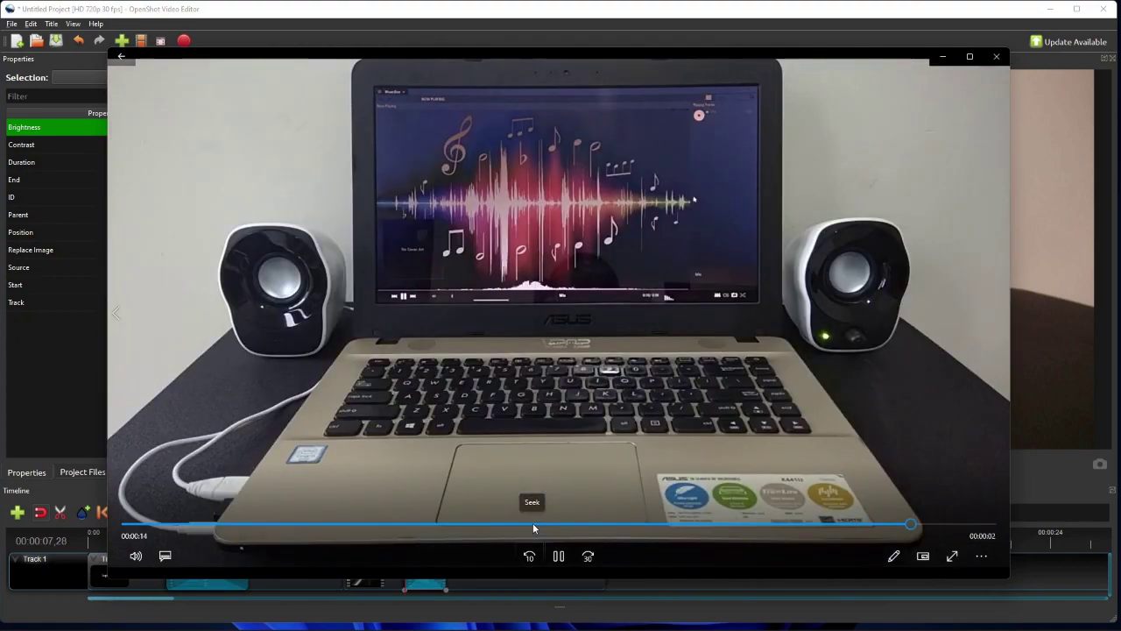
{"action": "left_click", "coordinate": [533, 523]}
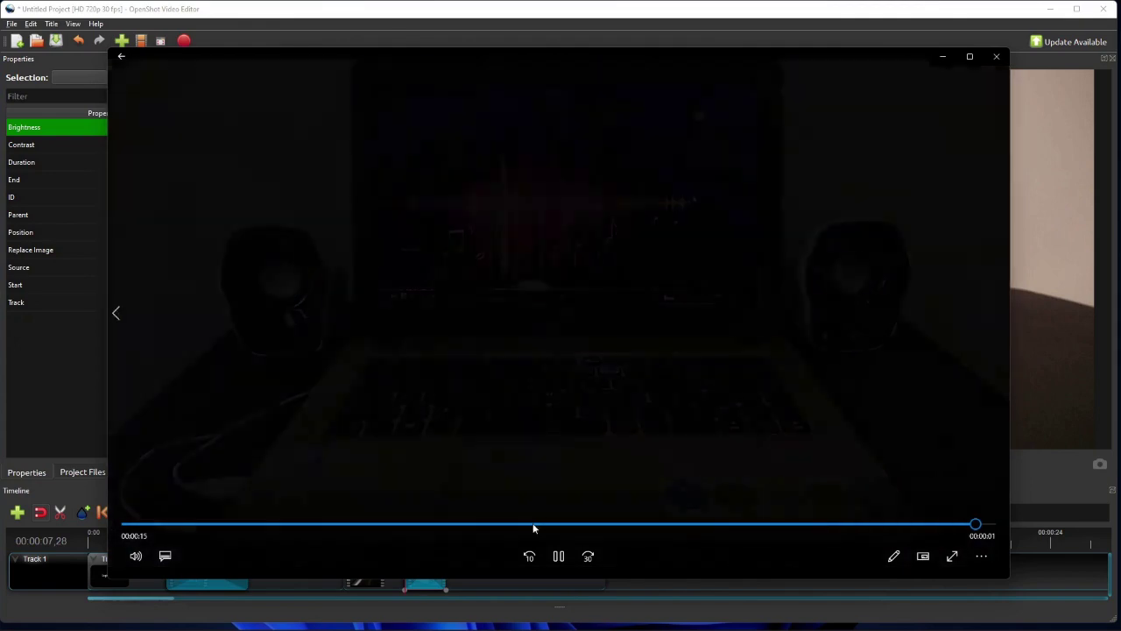
{"action": "left_click", "coordinate": [533, 524]}
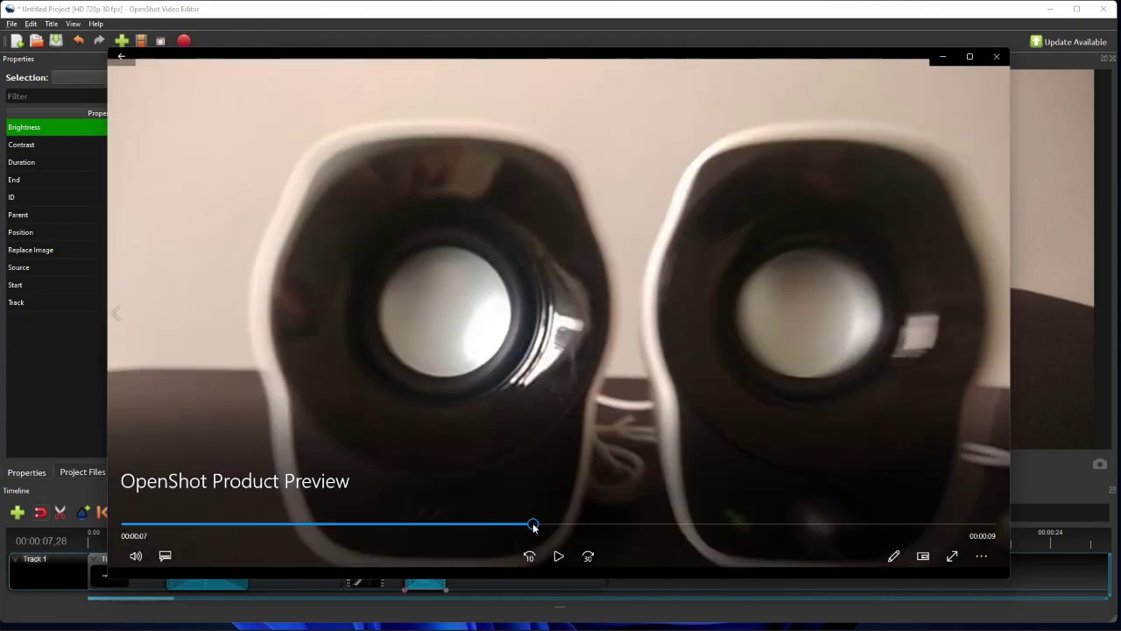
{"action": "left_click", "coordinate": [944, 57]}
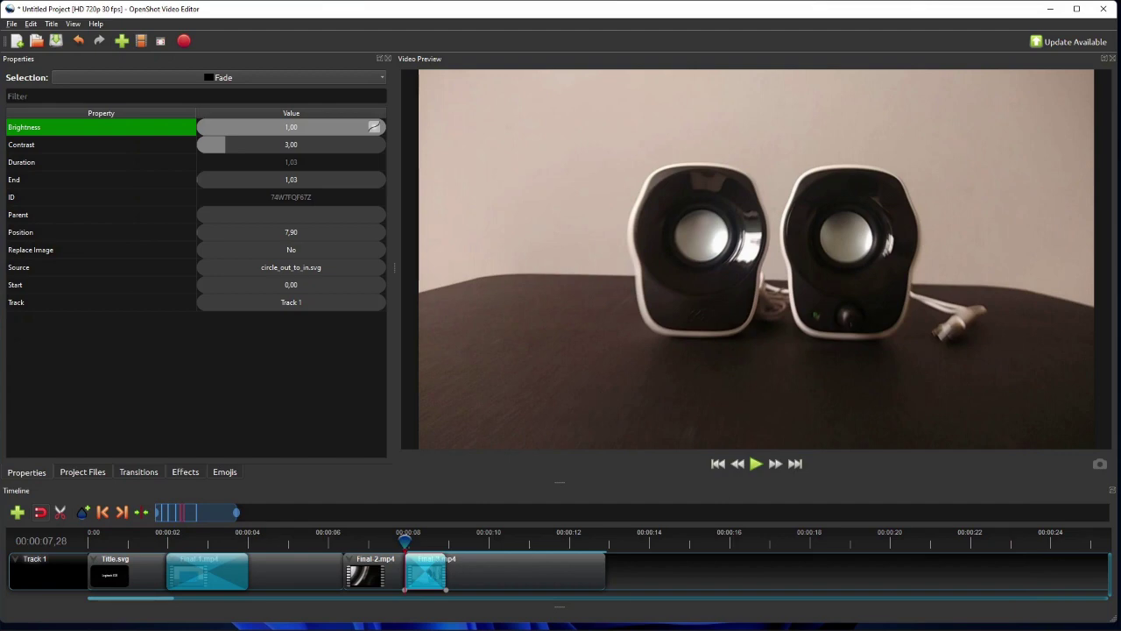
{"action": "left_click", "coordinate": [785, 626]}
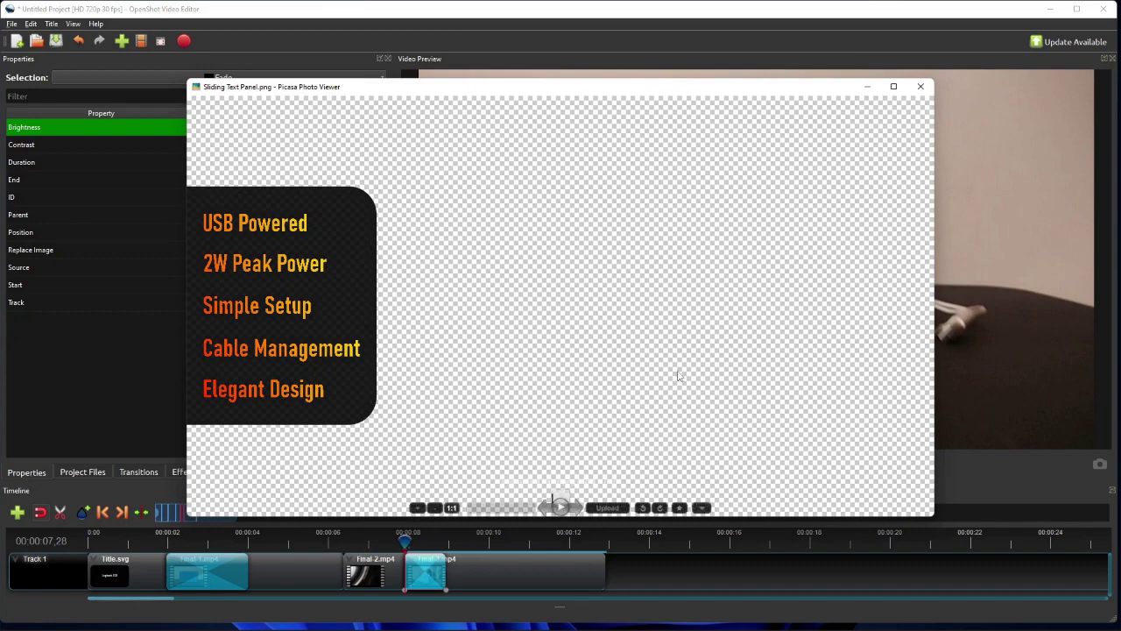
{"action": "left_click", "coordinate": [915, 88]}
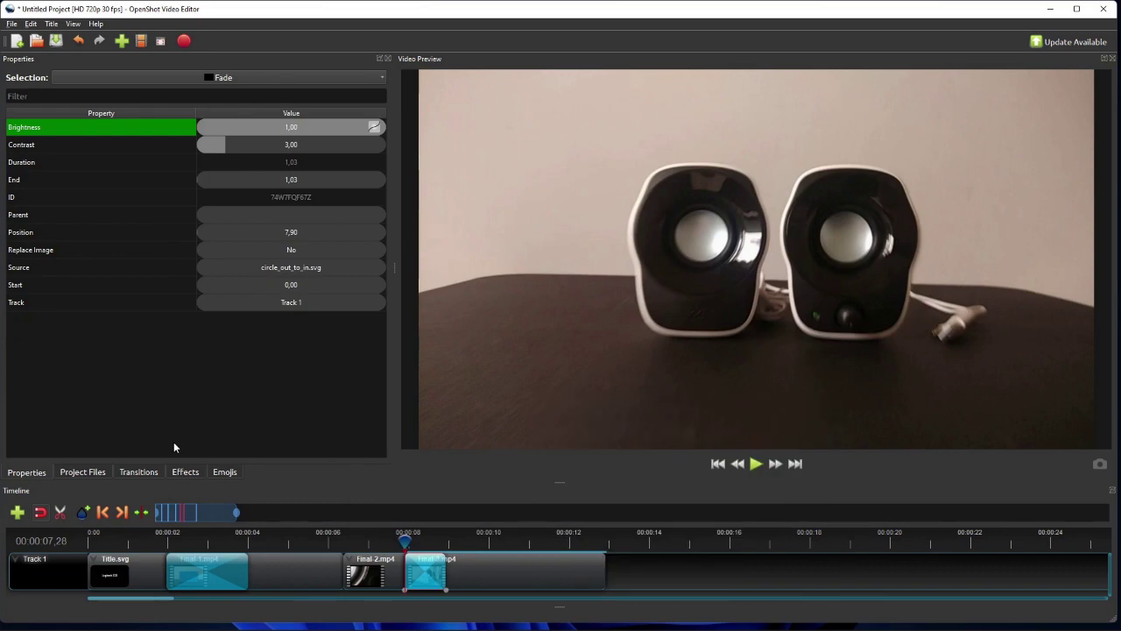
Step: Add a new track above Track 1 and enlarge the timeline area so both tracks fit
{"action": "left_click", "coordinate": [81, 473]}
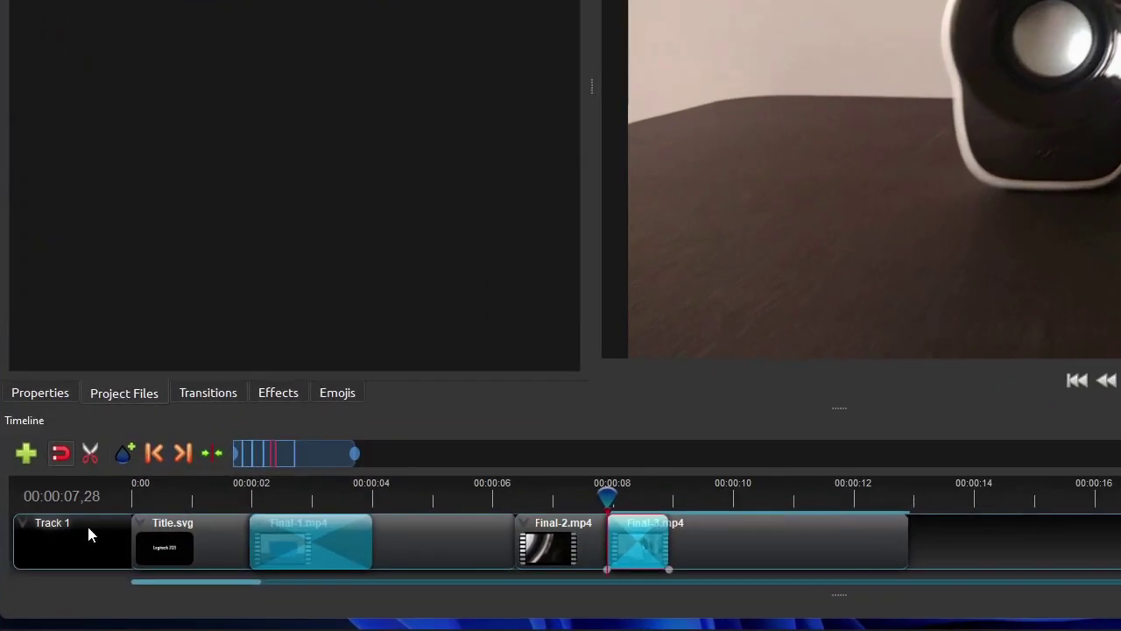
{"action": "right_click", "coordinate": [88, 534]}
{"action": "left_click", "coordinate": [135, 452]}
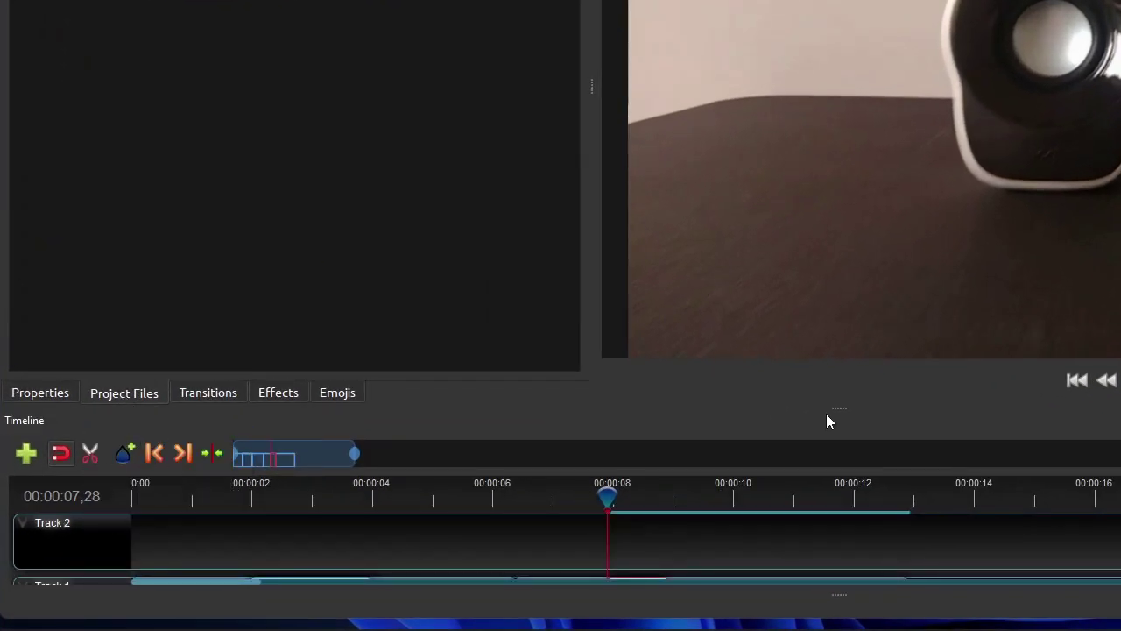
{"action": "left_click_drag", "start_coordinate": [827, 422], "coordinate": [843, 348]}
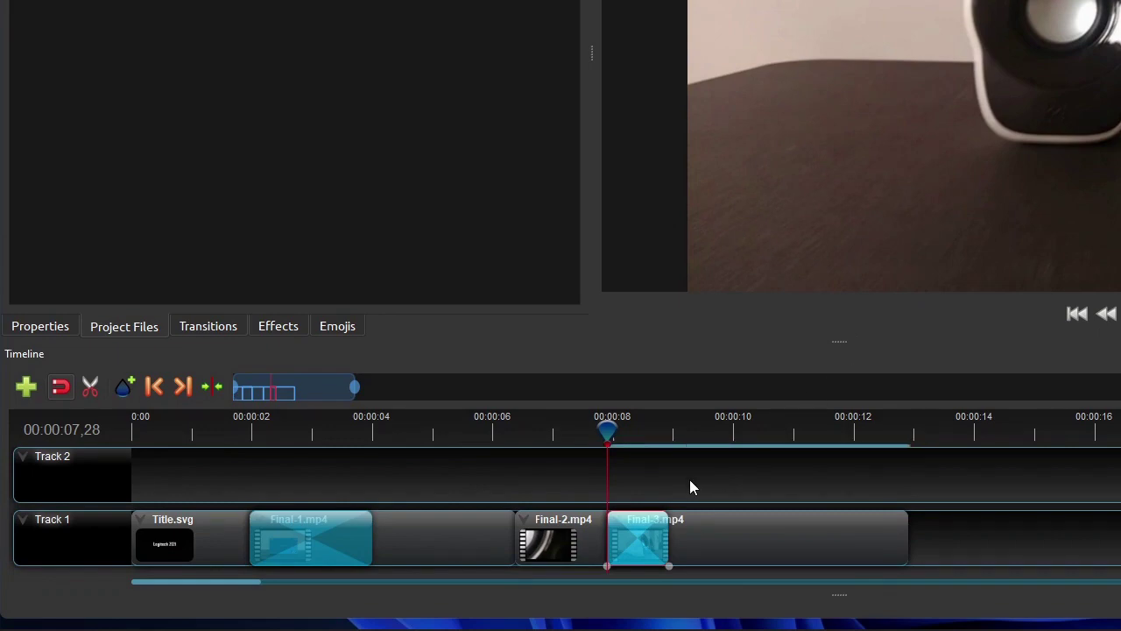
Step: Add Sliding Text Panel.png to Track 2, starting where the Final-3.mp4 transition ends at 00:00:08,28
{"action": "left_click", "coordinate": [637, 440]}
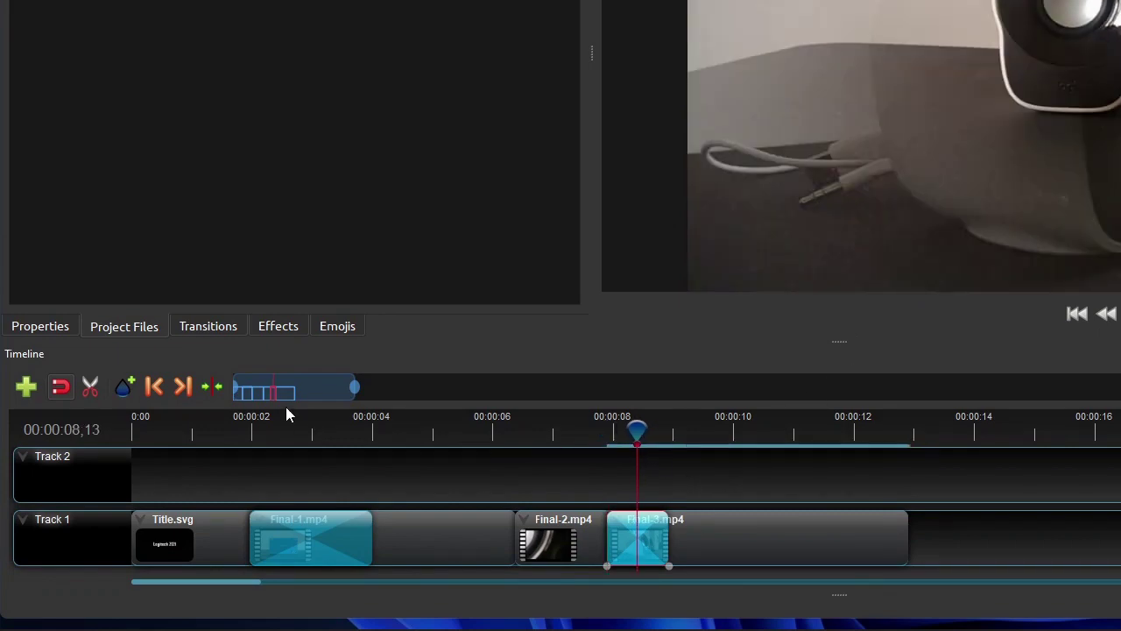
{"action": "left_click", "coordinate": [182, 386]}
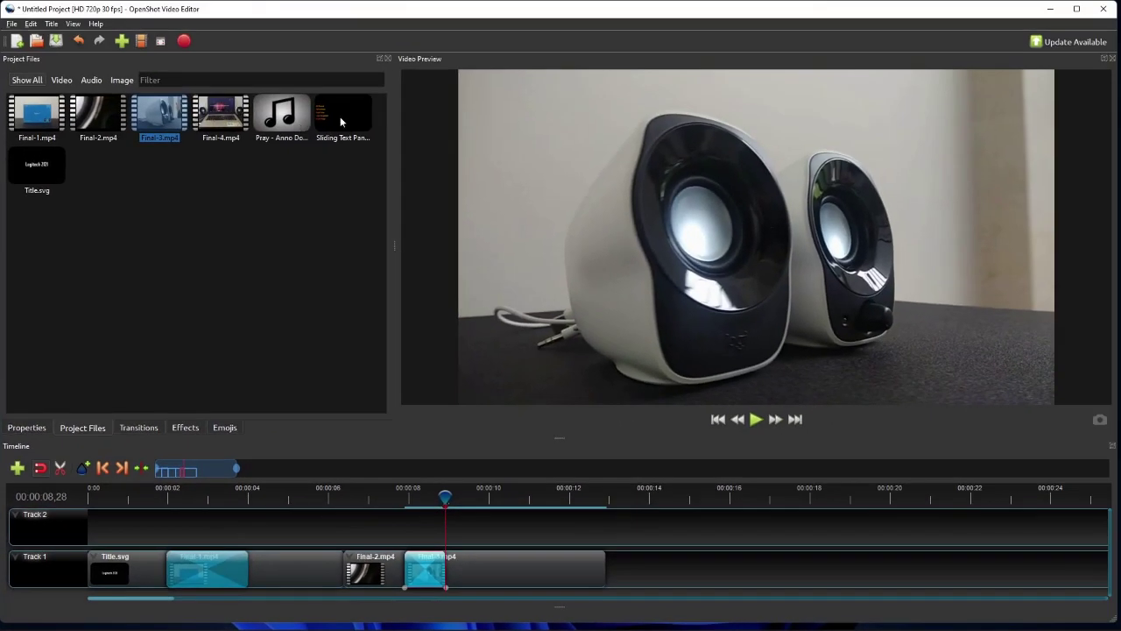
{"action": "left_click_drag", "start_coordinate": [407, 14], "coordinate": [629, 494]}
{"action": "left_click_drag", "start_coordinate": [524, 517], "coordinate": [448, 517]}
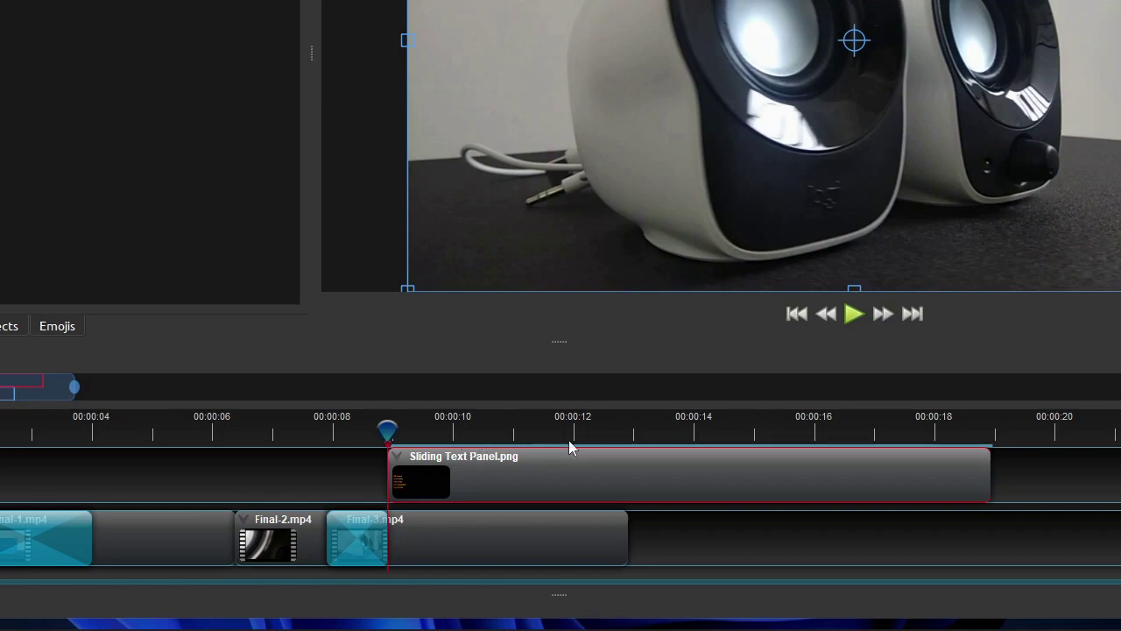
Step: Trim the end of Sliding Text Panel.png to 00:00:12,02, shortly before Final-3.mp4 ends
{"action": "left_click", "coordinate": [571, 435]}
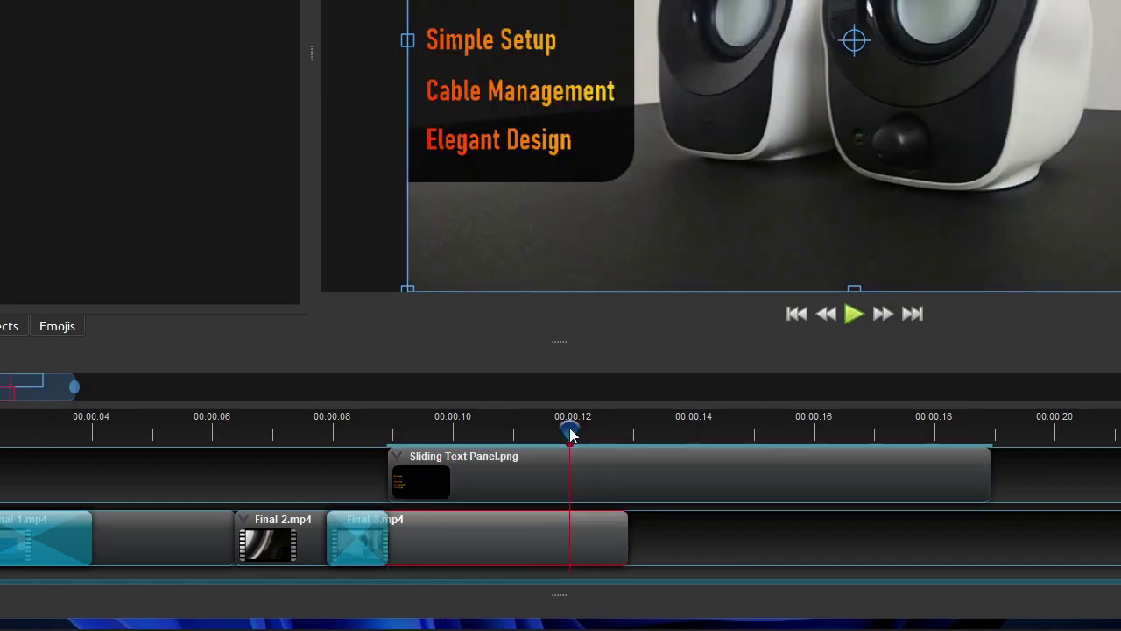
{"action": "left_click_drag", "start_coordinate": [570, 435], "coordinate": [575, 436]}
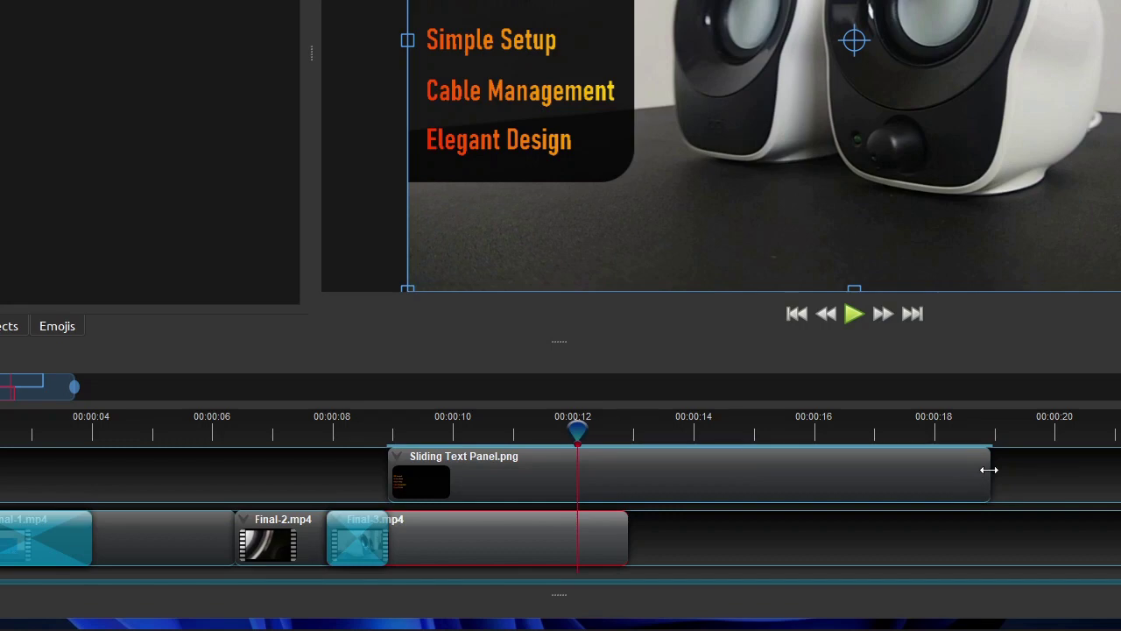
{"action": "left_click_drag", "start_coordinate": [989, 470], "coordinate": [584, 476]}
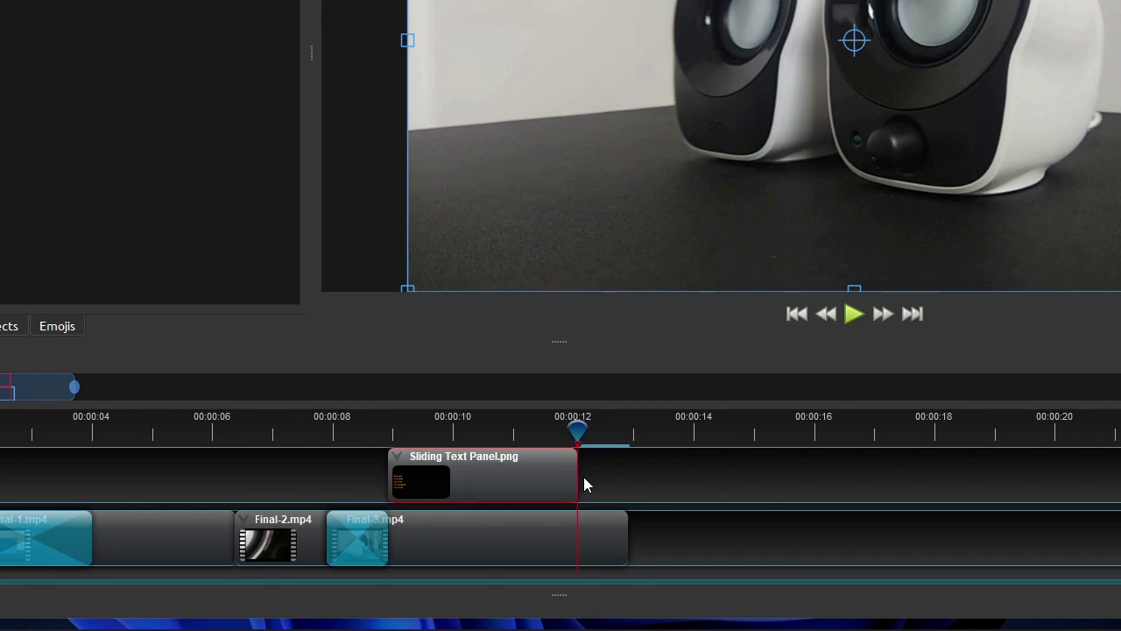
Step: At the start of Sliding Text Panel.png, move the panel left to a Location X of about -0,25 and insert a Location Y keyframe
{"action": "left_click", "coordinate": [440, 439]}
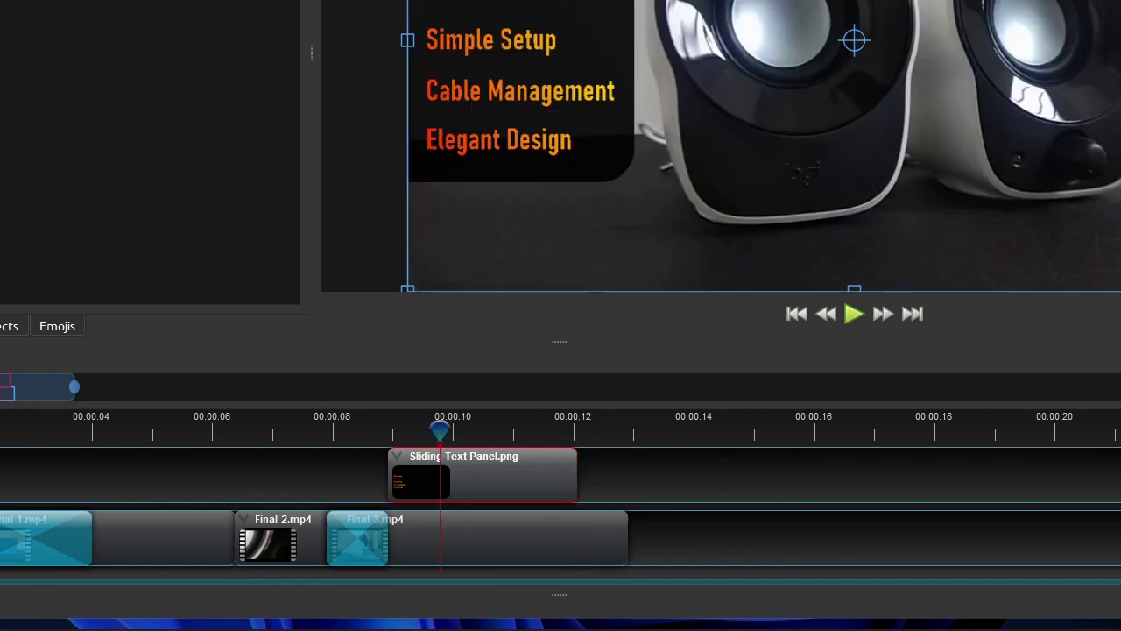
{"action": "left_click", "coordinate": [388, 434]}
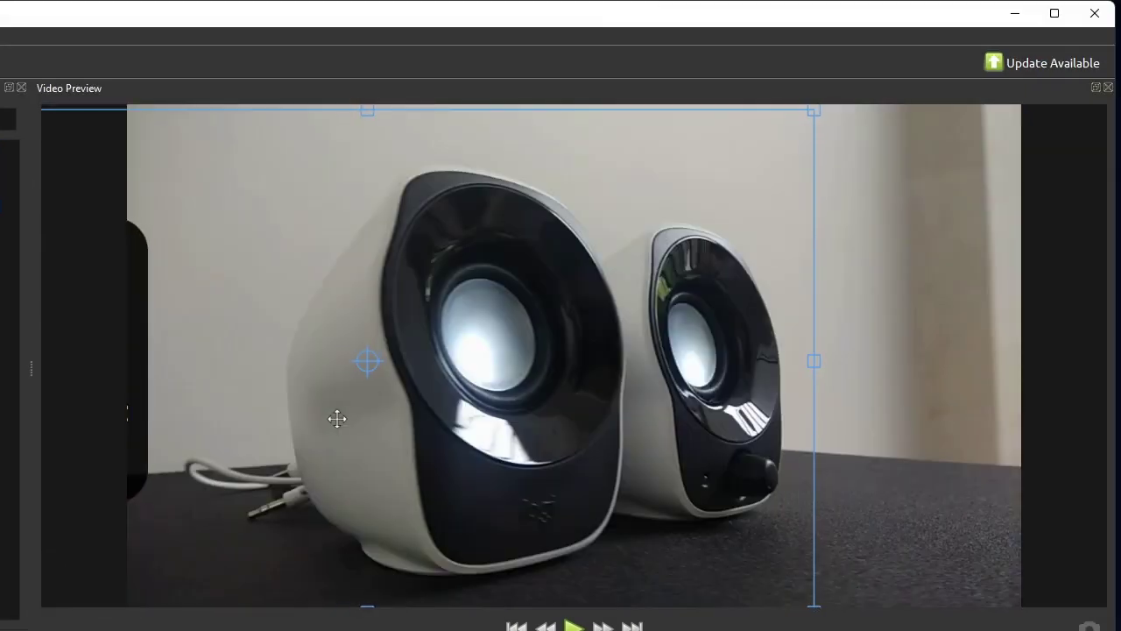
{"action": "left_click_drag", "start_coordinate": [337, 419], "coordinate": [327, 415]}
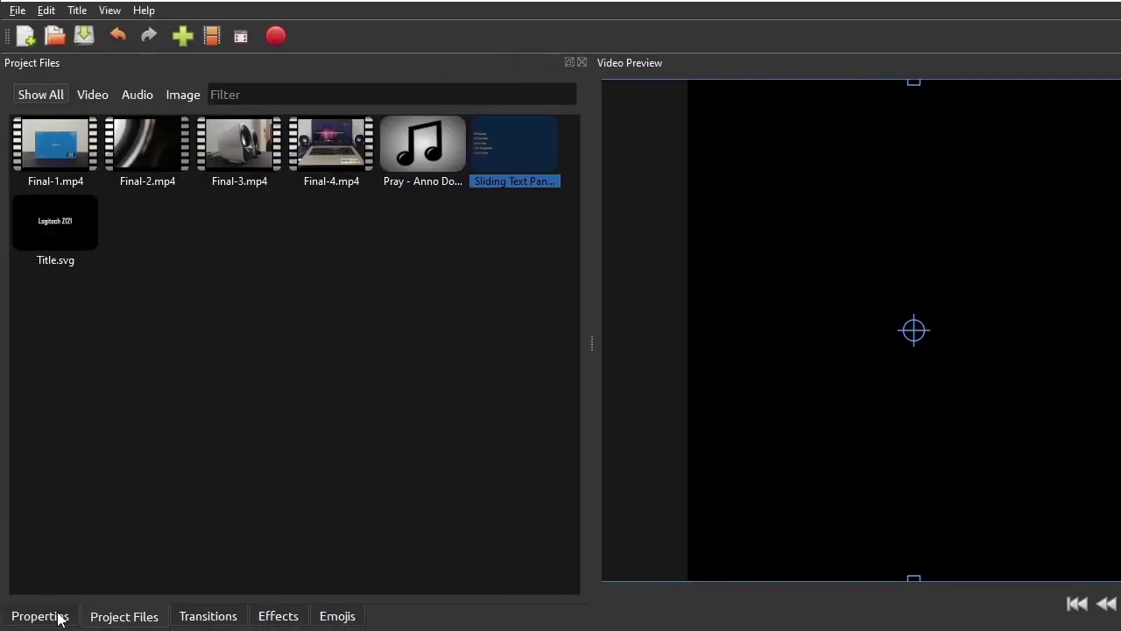
{"action": "left_click", "coordinate": [39, 616]}
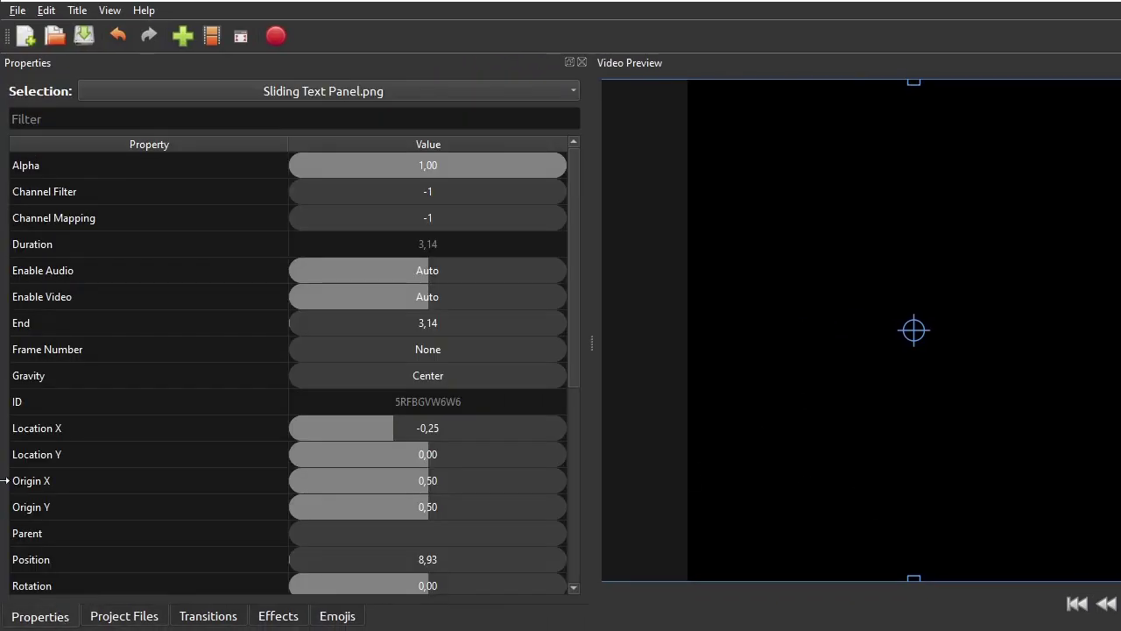
{"action": "left_click", "coordinate": [467, 454]}
{"action": "right_click", "coordinate": [467, 454]}
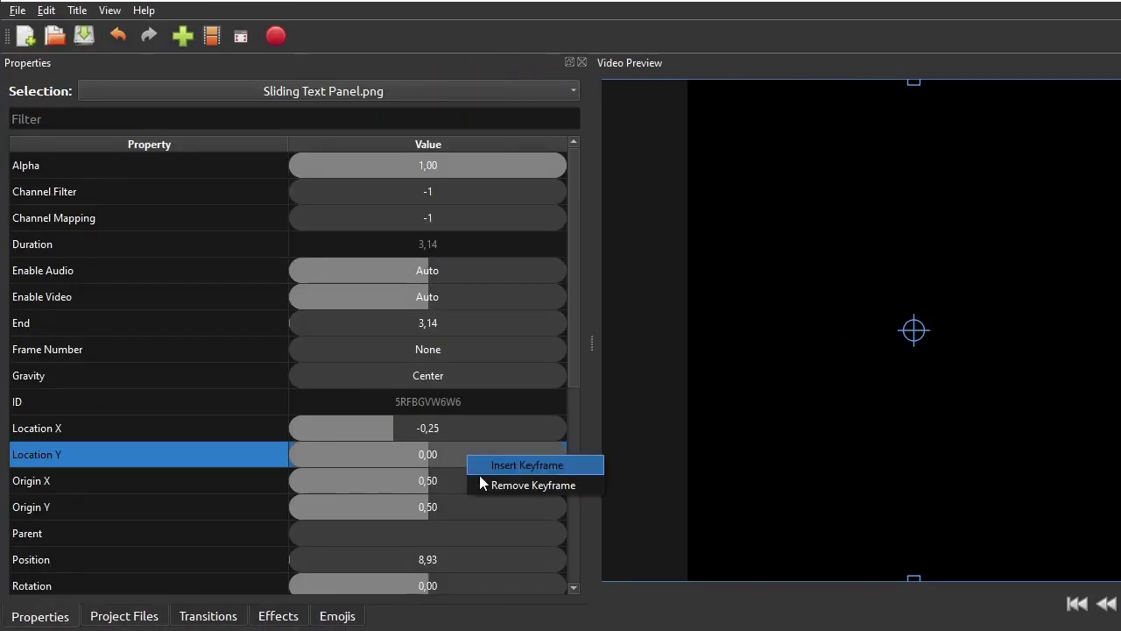
{"action": "left_click", "coordinate": [480, 471]}
Step: Set Sliding Text Panel.png's Location X to -0,3 at its start so the panel sits fully outside the frame
{"action": "left_click", "coordinate": [457, 425]}
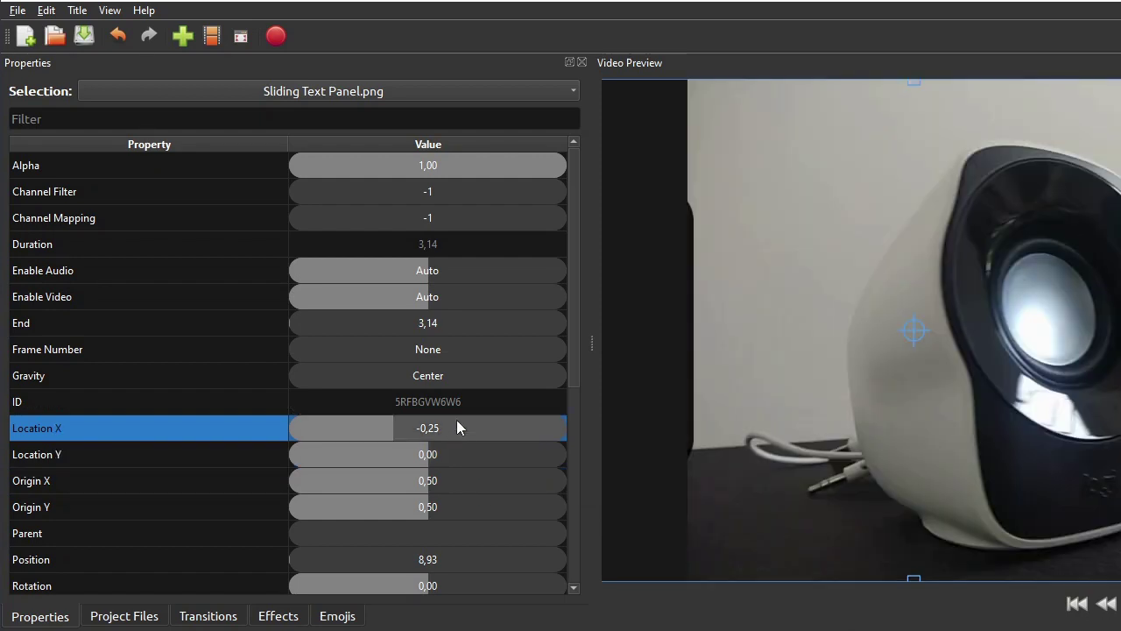
{"action": "double_click", "coordinate": [457, 427]}
{"action": "type", "text": "-0,3"}
{"action": "key", "text": "Return"}
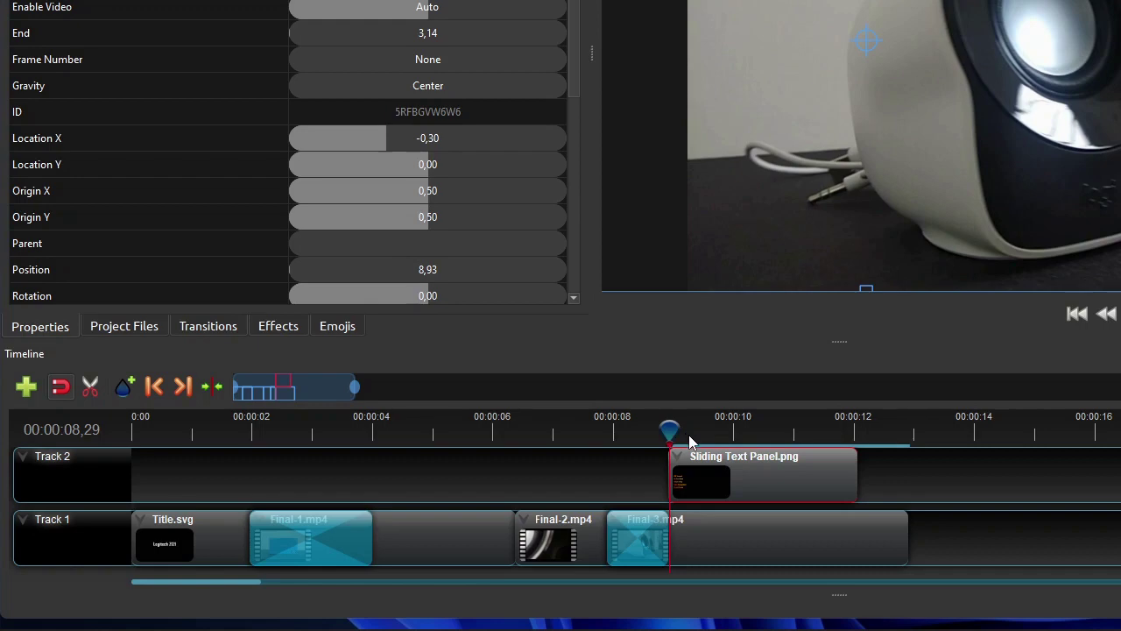
Step: Position the playhead at 00:00:09,13 and set Sliding Text Panel.png's Location X to 0 there
{"action": "left_click", "coordinate": [690, 438]}
{"action": "key", "text": "Right"}
{"action": "key", "text": "Right"}
{"action": "key", "text": "Right"}
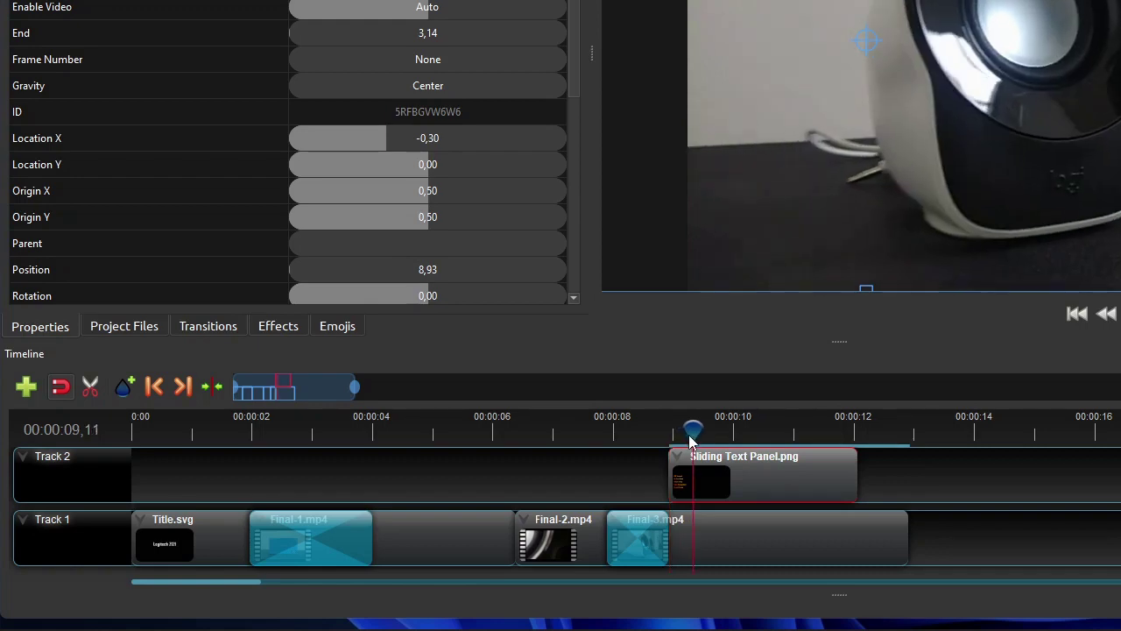
{"action": "key", "text": "Right"}
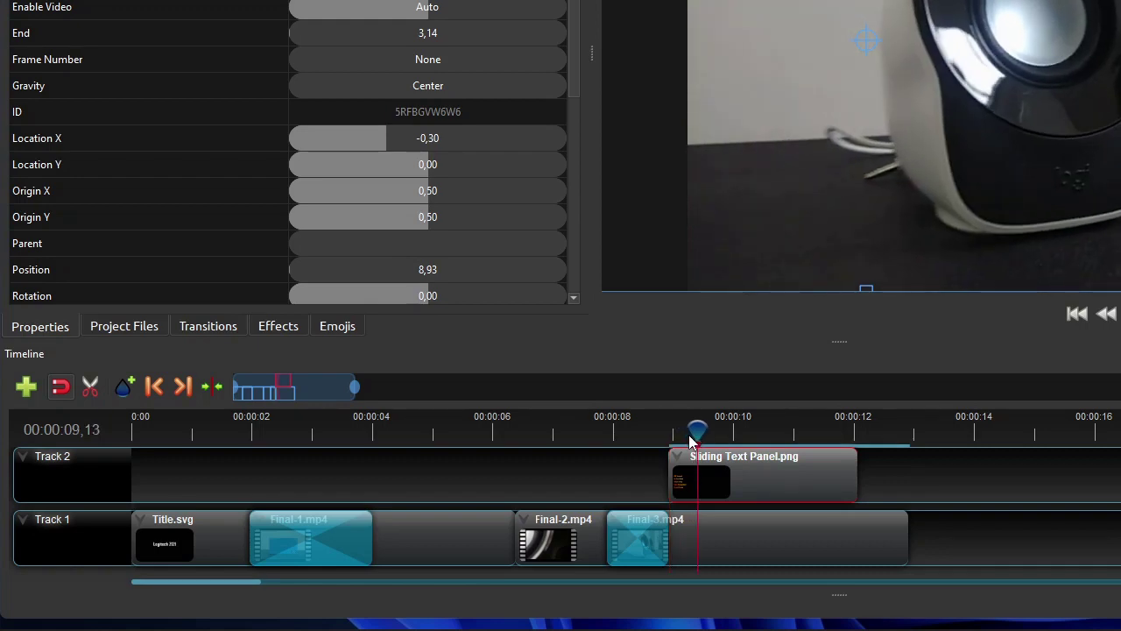
{"action": "left_click", "coordinate": [446, 150]}
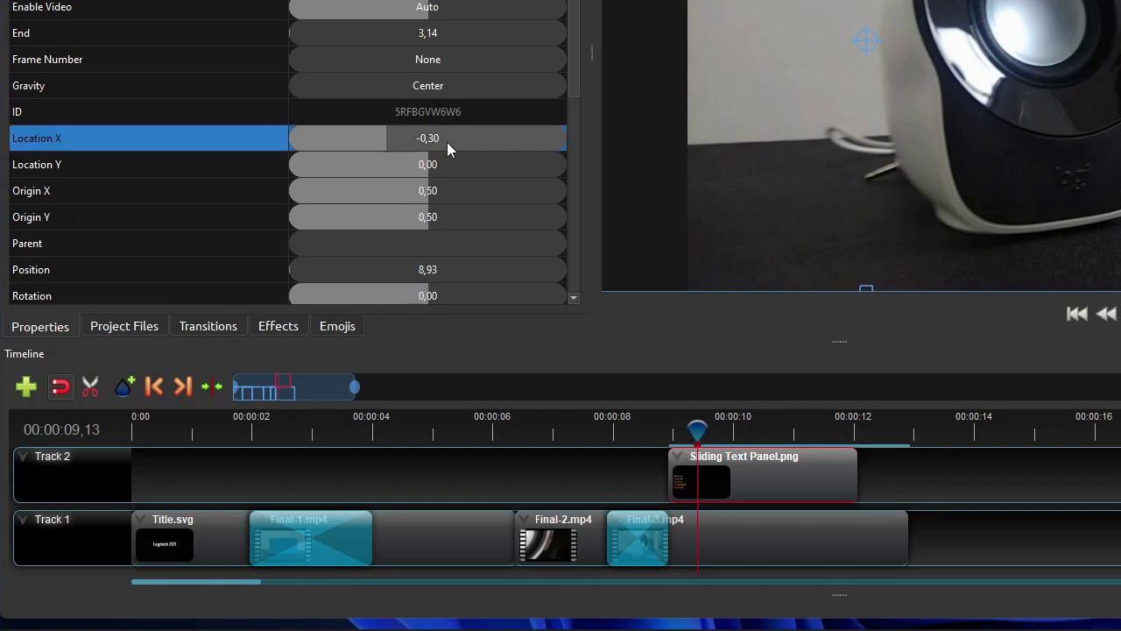
{"action": "double_click", "coordinate": [449, 149]}
{"action": "type", "text": "0"}
{"action": "key", "text": "Return"}
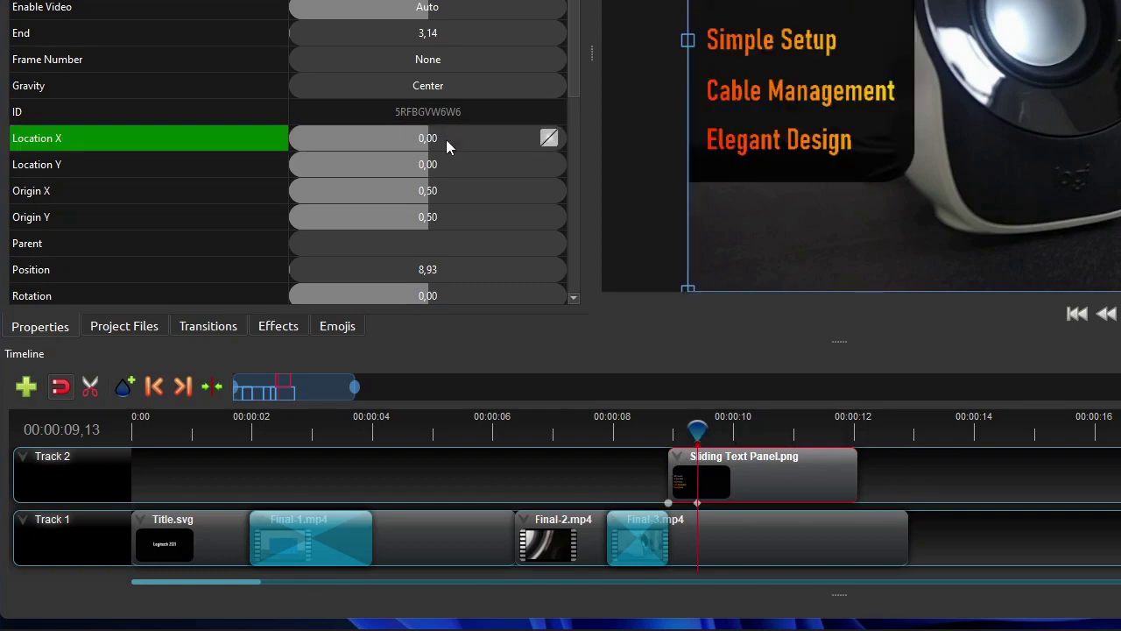
Step: Apply the Bezier Ease Out curve to the panel's Location X keyframe at 00:00:09,13
{"action": "right_click", "coordinate": [445, 139]}
{"action": "mouse_move", "coordinate": [467, 151]}
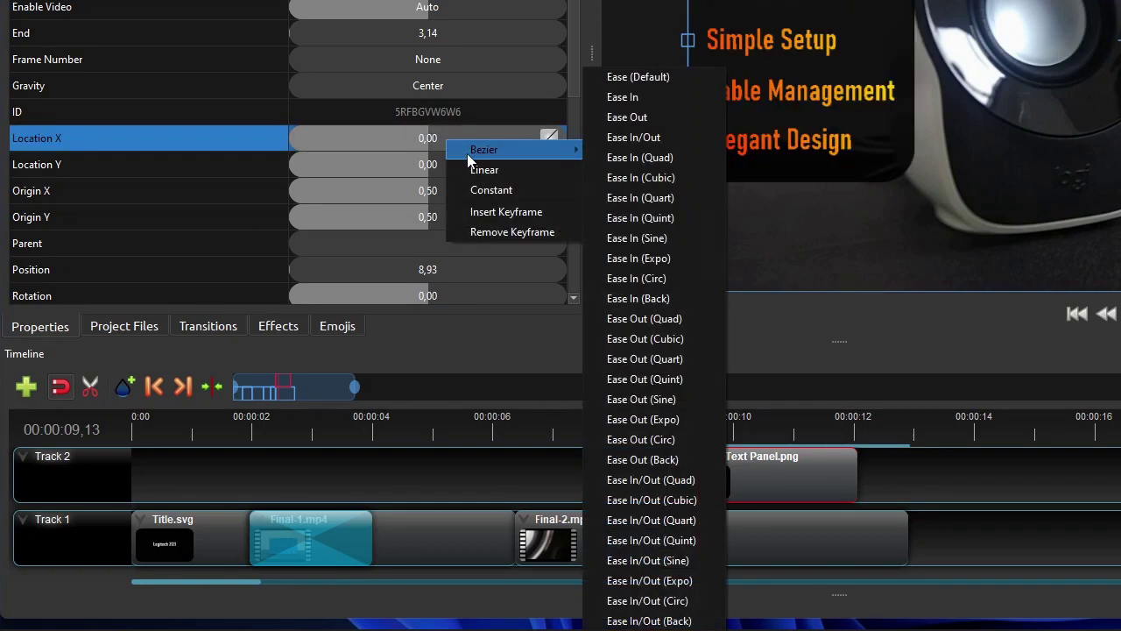
{"action": "left_click", "coordinate": [638, 118]}
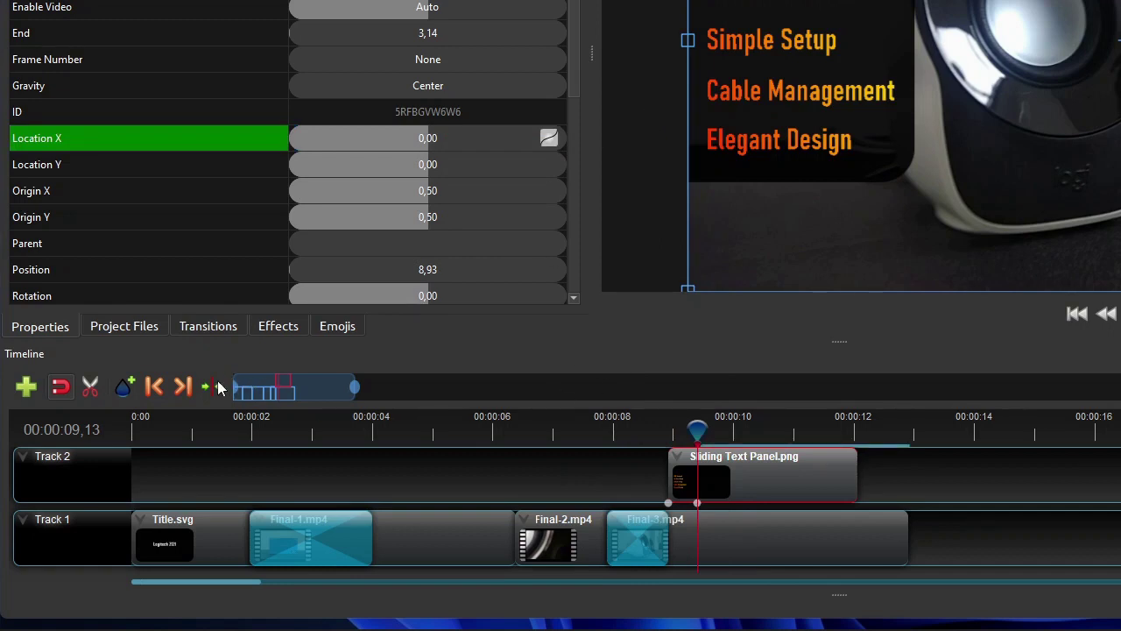
Step: Insert a Location X keyframe on Sliding Text Panel.png at 00:00:11,18, shortly before the clip's end
{"action": "left_click", "coordinate": [182, 386]}
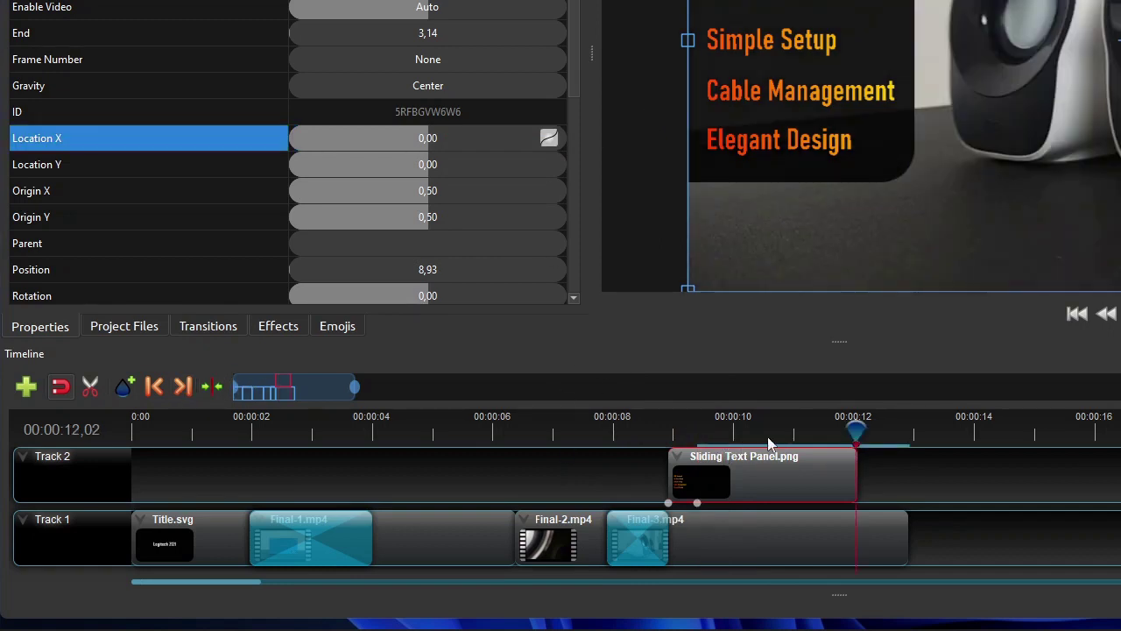
{"action": "left_click", "coordinate": [832, 438]}
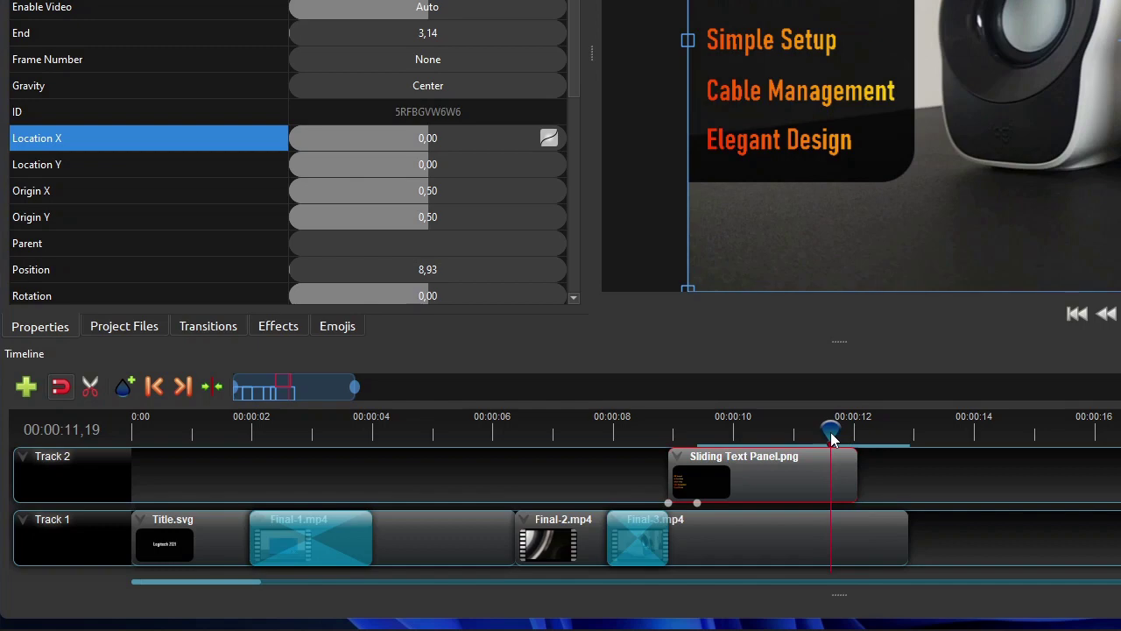
{"action": "left_click", "coordinate": [829, 438]}
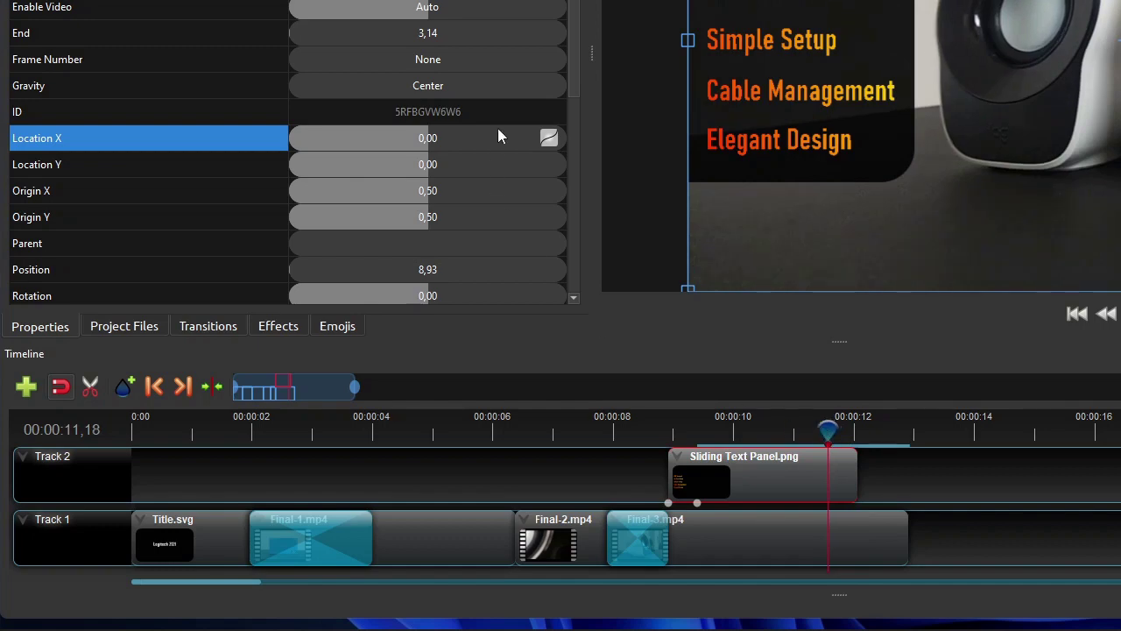
{"action": "left_click", "coordinate": [461, 139]}
{"action": "right_click", "coordinate": [458, 139]}
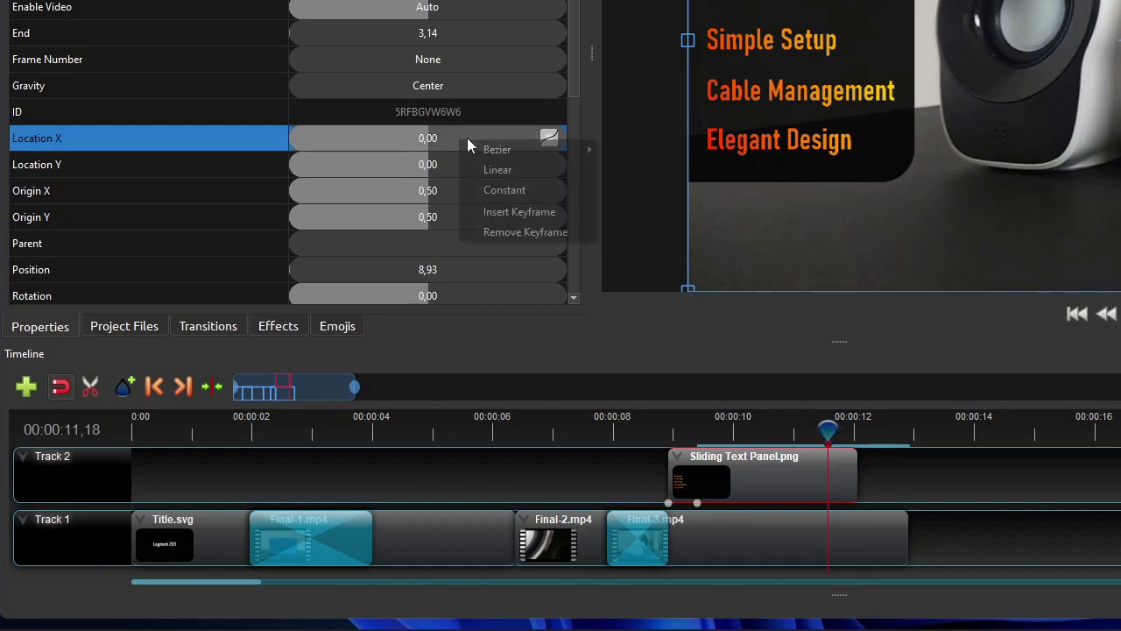
{"action": "left_click", "coordinate": [501, 214]}
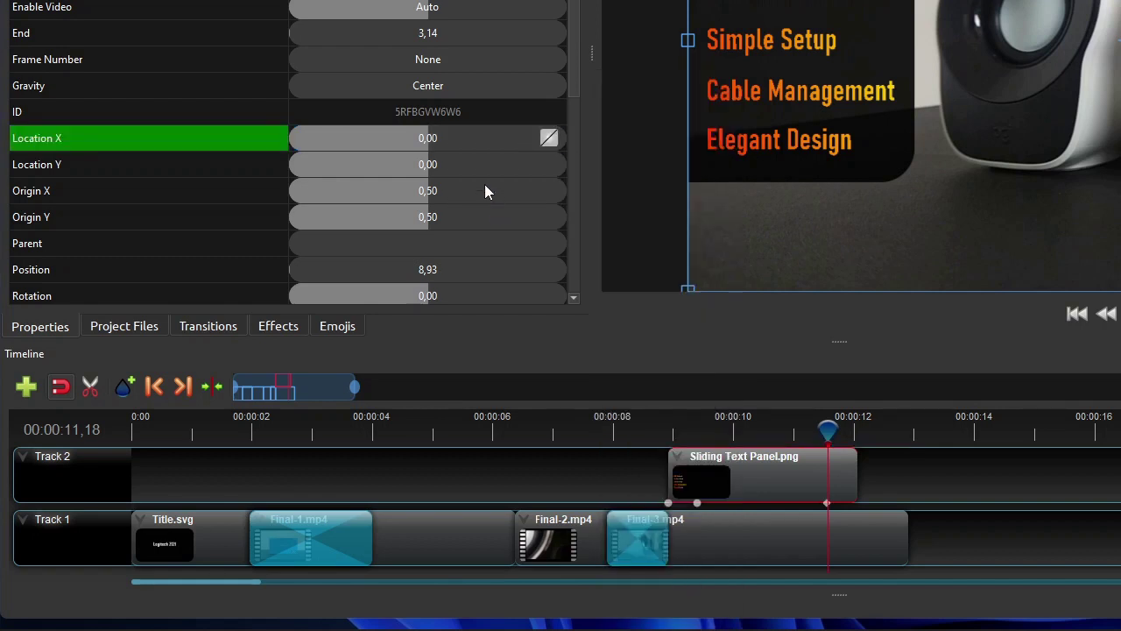
Step: At the end of Sliding Text Panel.png, set Location X to -0,3 and apply the Bezier Ease Out curve to that keyframe
{"action": "left_click", "coordinate": [182, 387]}
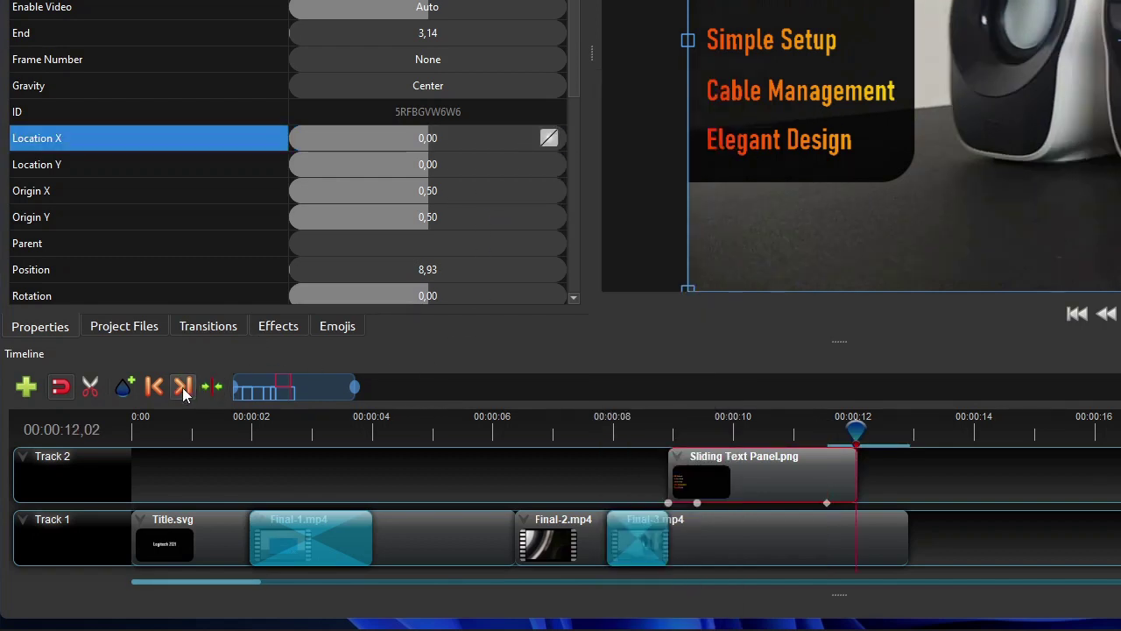
{"action": "double_click", "coordinate": [429, 142]}
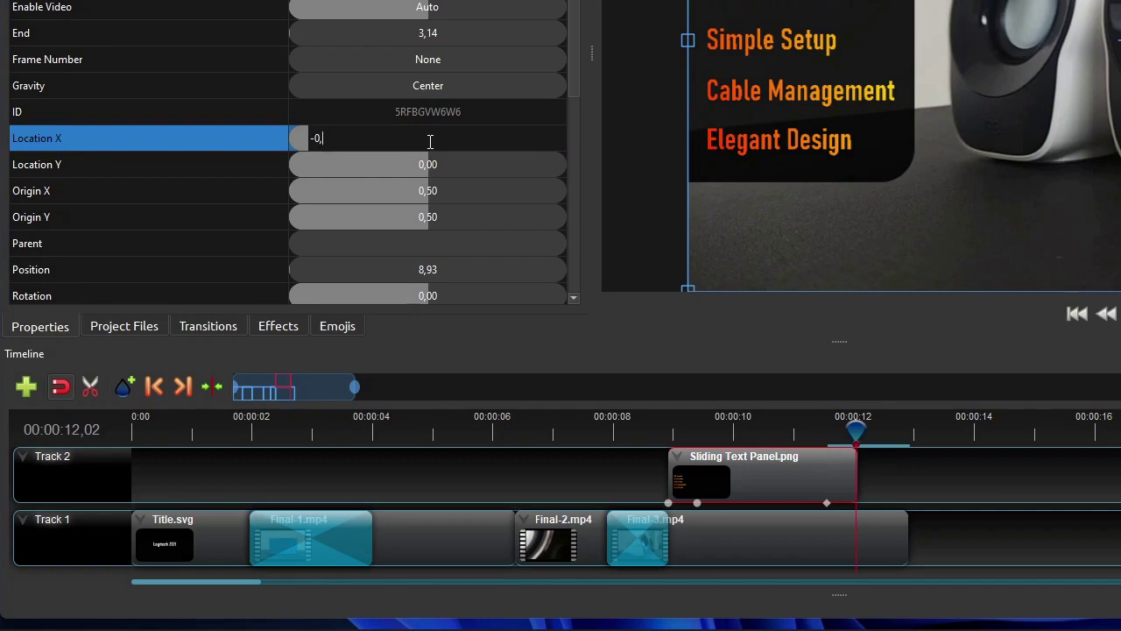
{"action": "type", "text": "-0,3"}
{"action": "key", "text": "Return"}
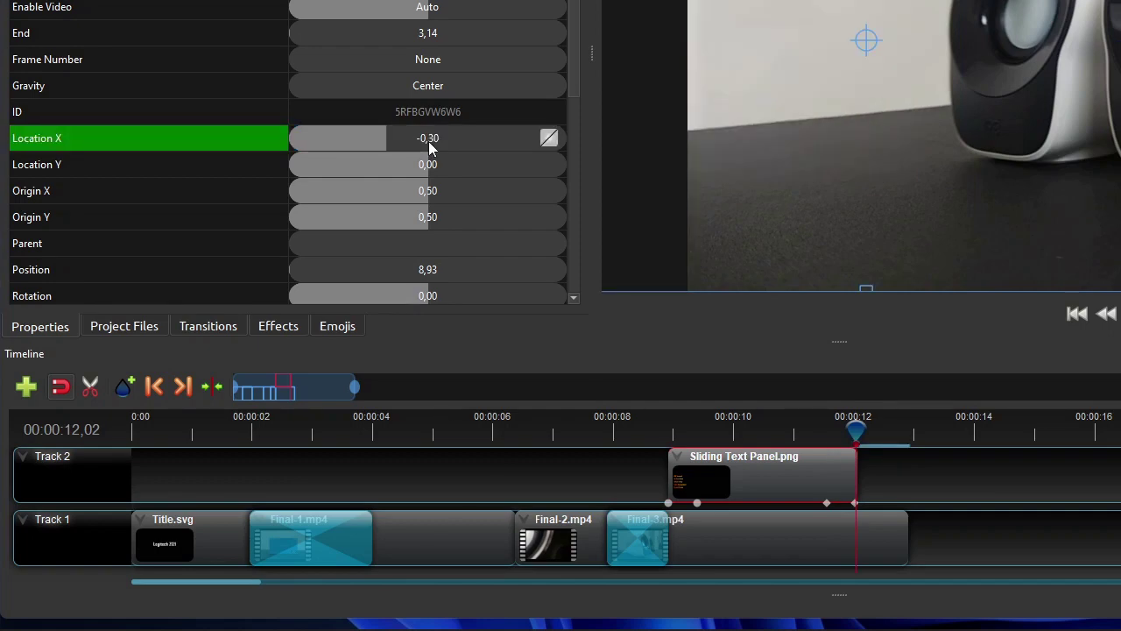
{"action": "right_click", "coordinate": [429, 148]}
{"action": "mouse_move", "coordinate": [491, 149]}
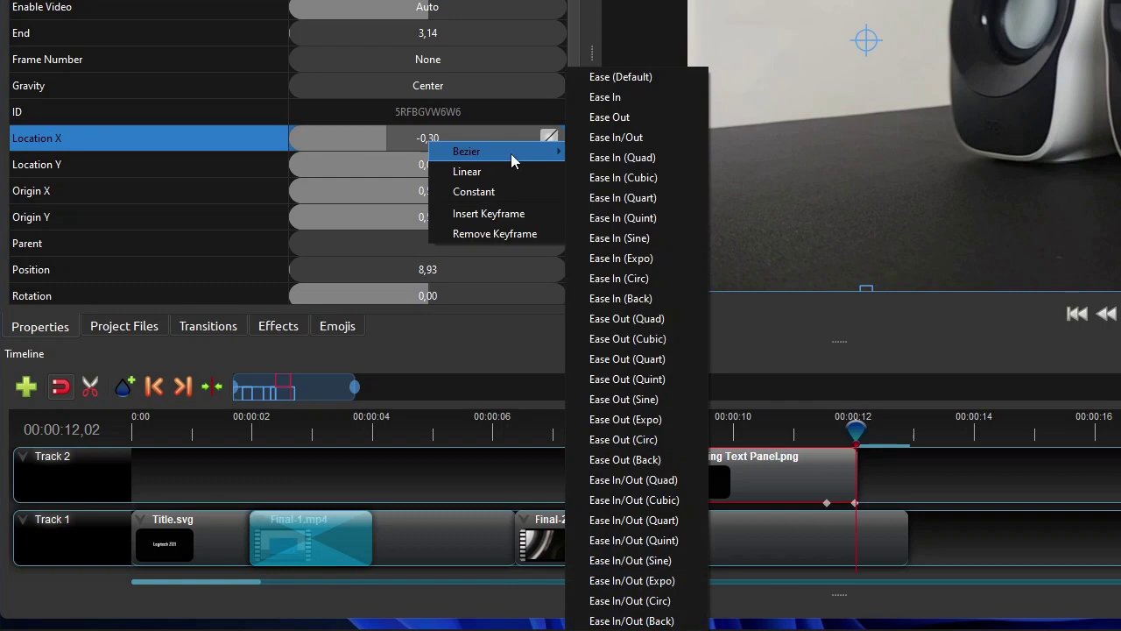
{"action": "left_click", "coordinate": [610, 120]}
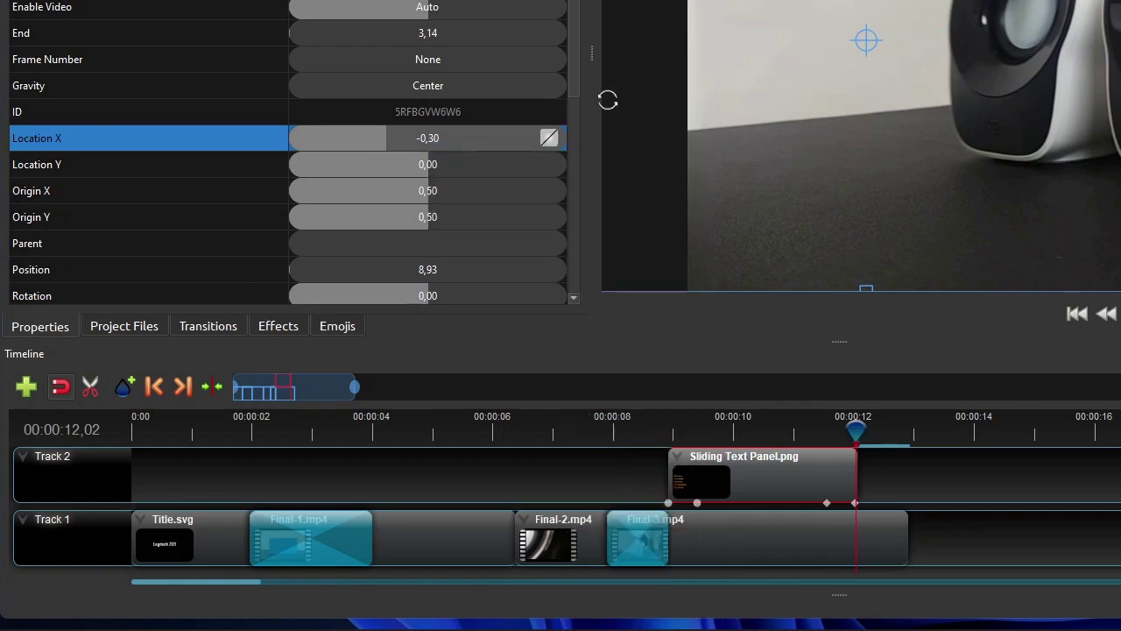
Step: Play the timeline from about 00:00:08 to review the text panel sliding in and out
{"action": "left_click", "coordinate": [623, 432]}
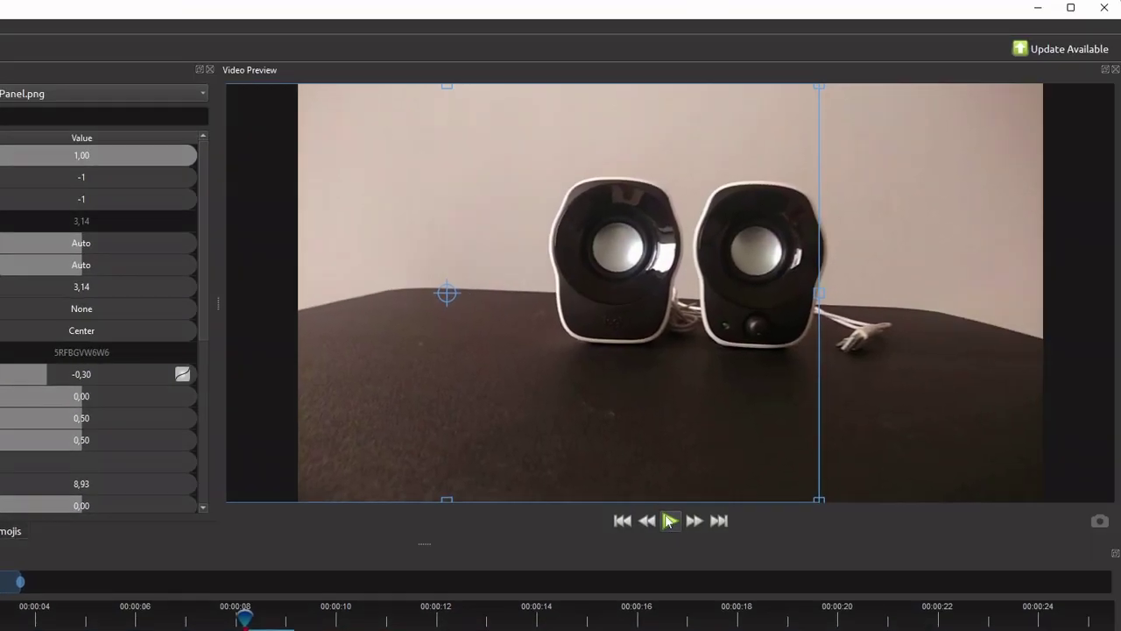
{"action": "left_click", "coordinate": [670, 521]}
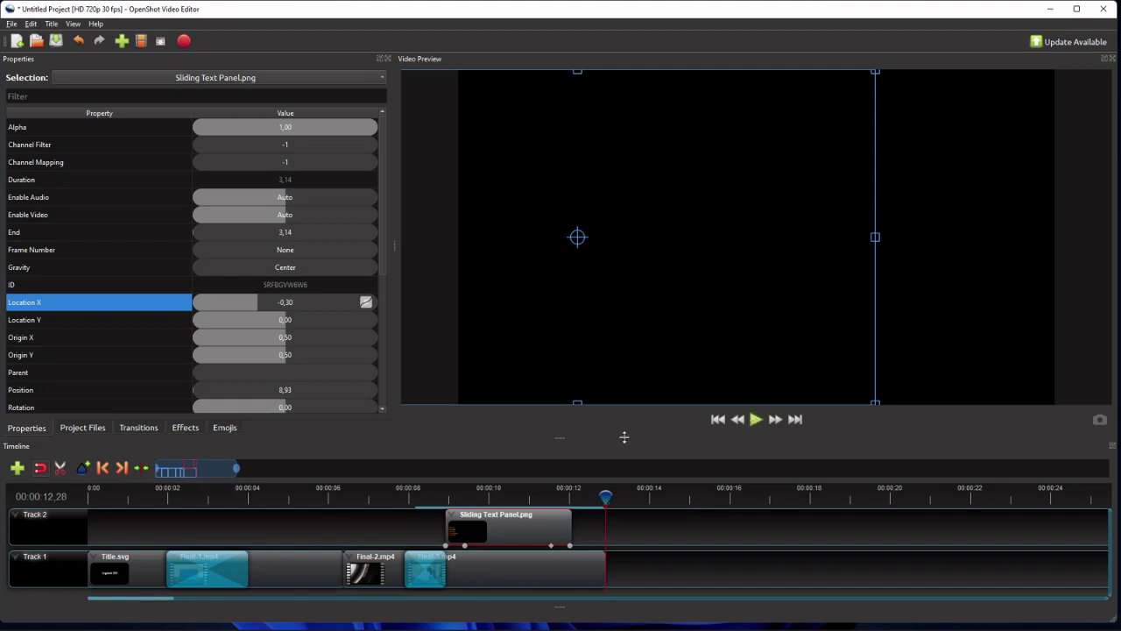
Step: Add Final-4.mp4 from the project files to Track 2, directly after Sliding Text Panel.png
{"action": "left_click", "coordinate": [82, 429]}
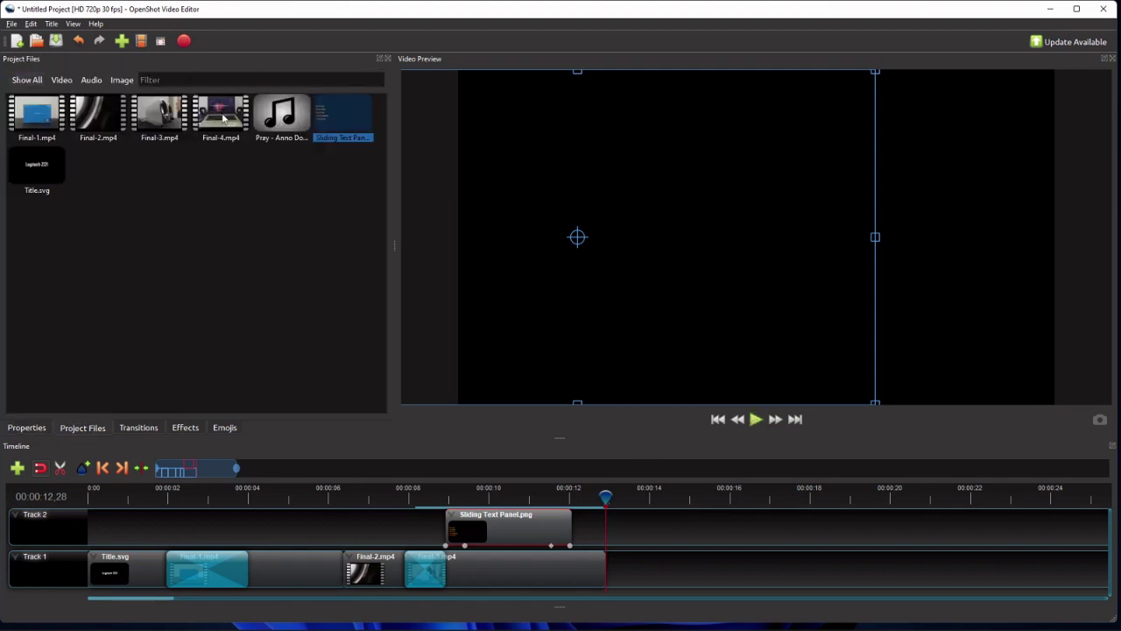
{"action": "left_click_drag", "start_coordinate": [223, 118], "coordinate": [635, 526]}
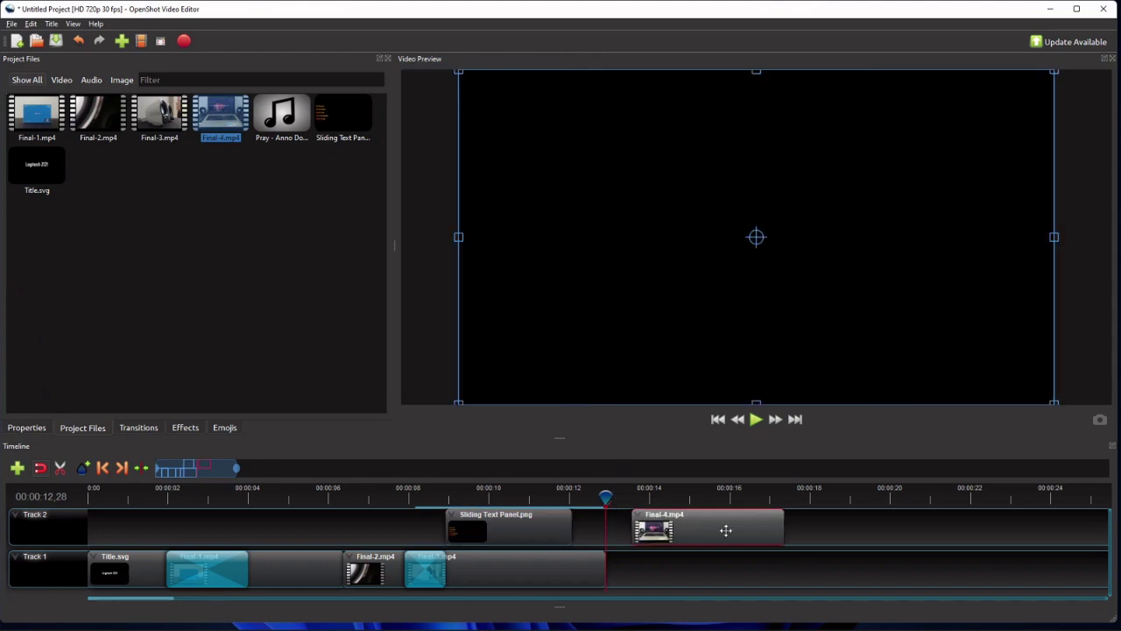
{"action": "left_click_drag", "start_coordinate": [727, 530], "coordinate": [674, 531]}
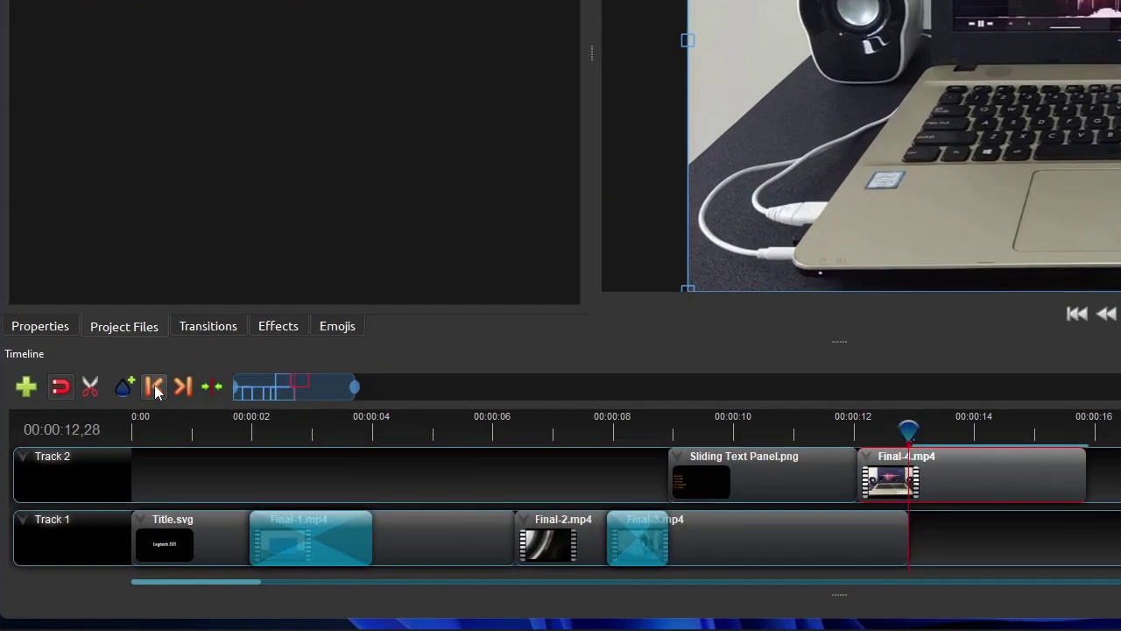
Step: Set Final-4.mp4's Location X to 1 at the clip's start so it begins outside the frame
{"action": "left_click", "coordinate": [154, 386]}
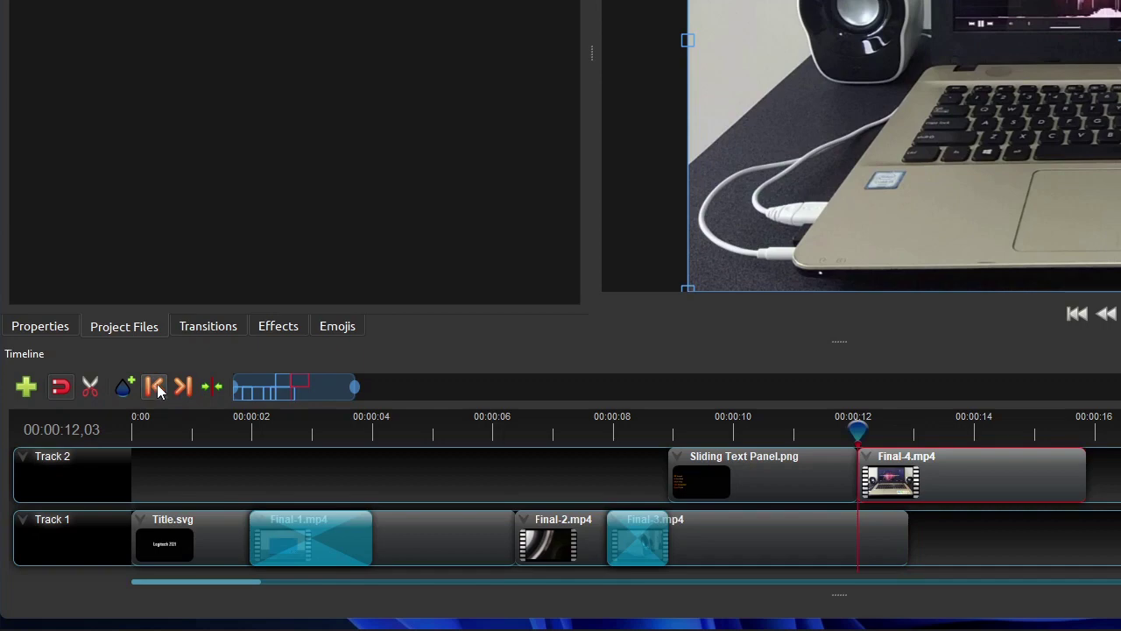
{"action": "left_click", "coordinate": [37, 322]}
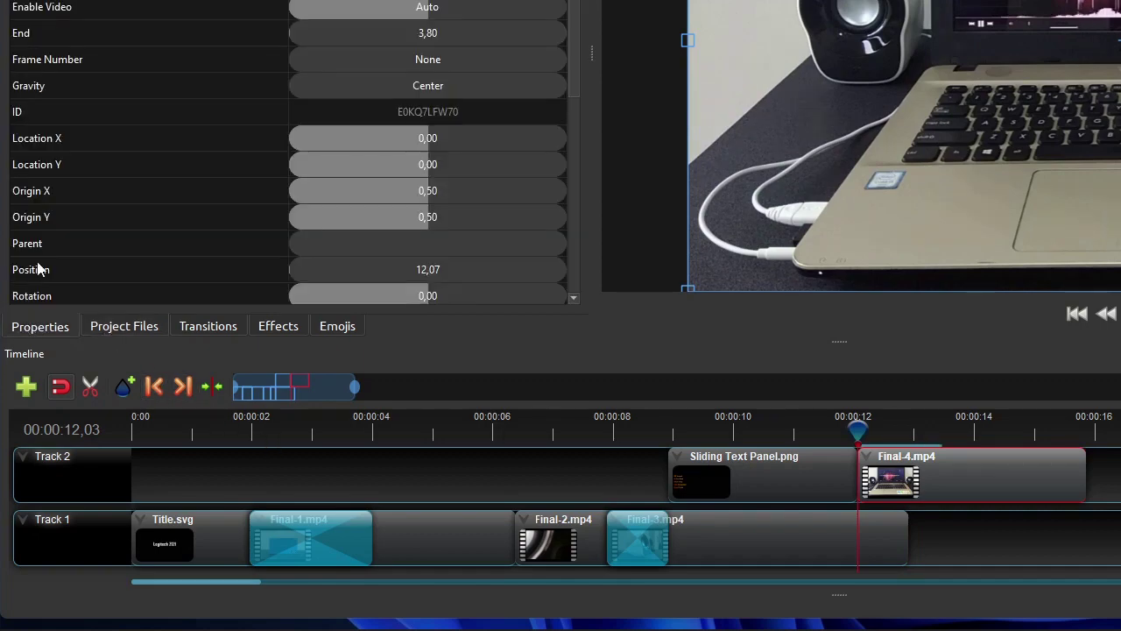
{"action": "left_click", "coordinate": [441, 142]}
{"action": "left_click", "coordinate": [443, 139]}
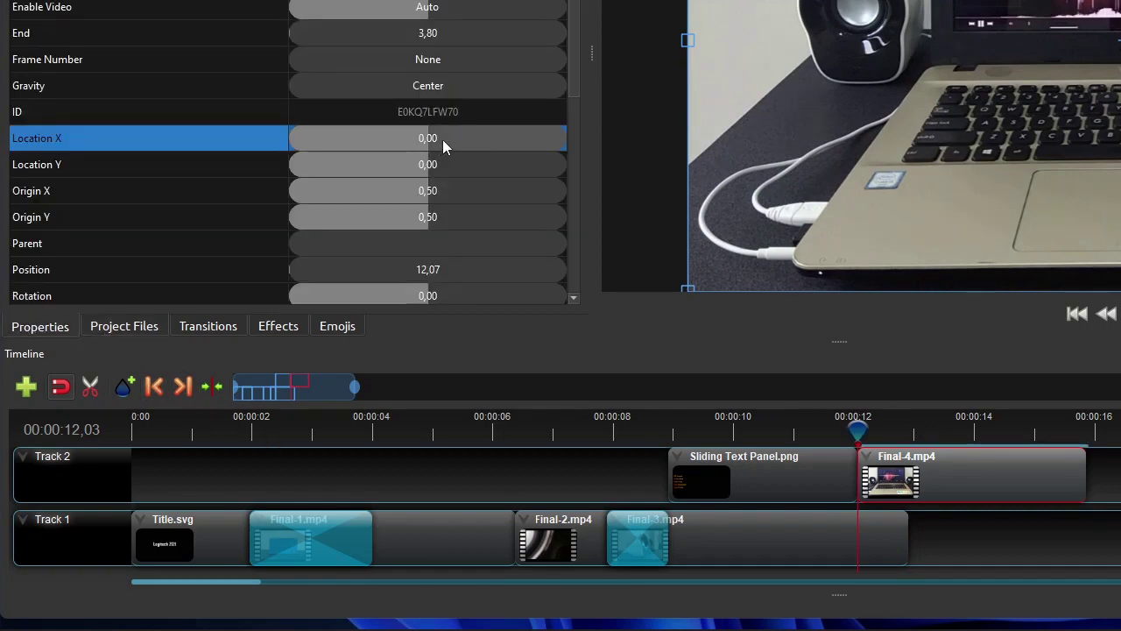
{"action": "key", "text": "Return"}
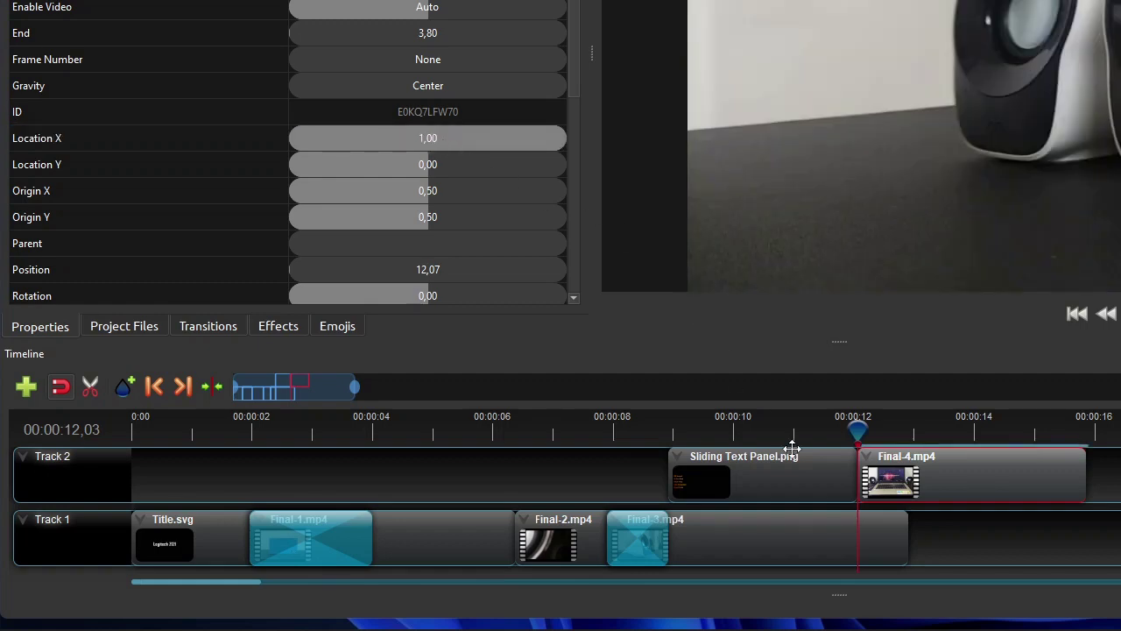
Step: Insert a Location X keyframe on Final-3.mp4 at 00:00:12,06, just after Final-4.mp4 starts
{"action": "left_click", "coordinate": [864, 423]}
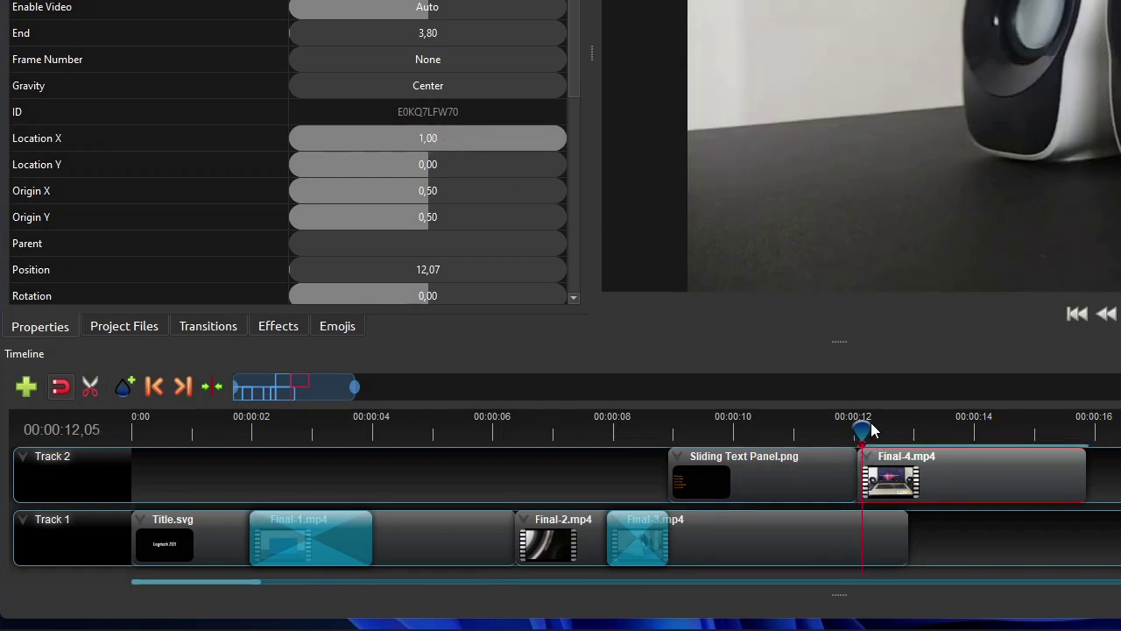
{"action": "left_click", "coordinate": [834, 547]}
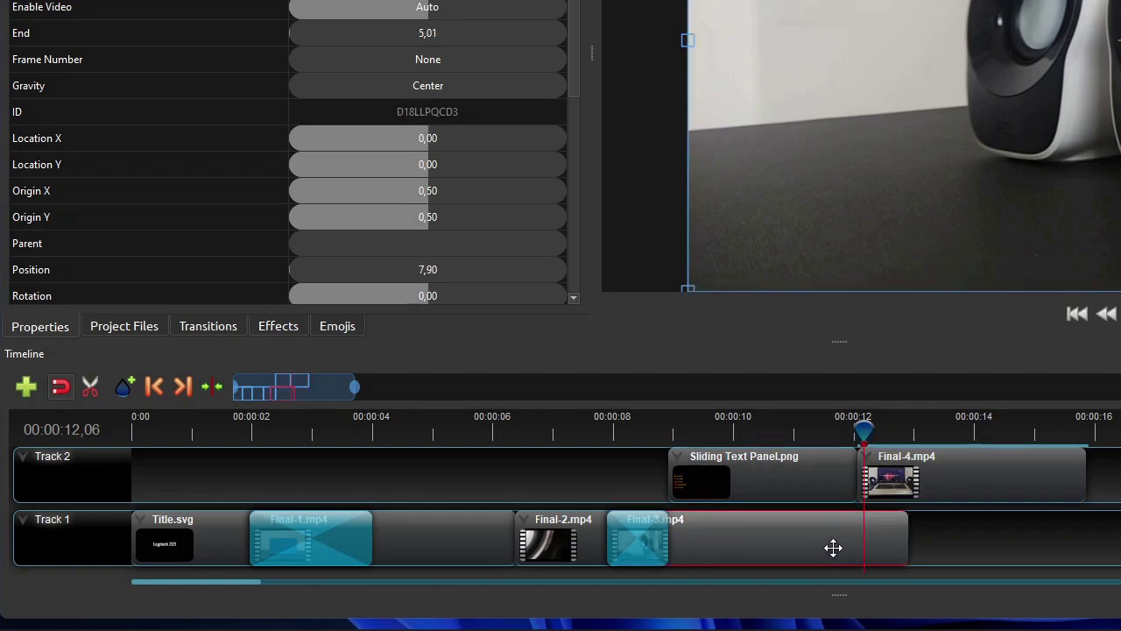
{"action": "left_click", "coordinate": [461, 138]}
{"action": "right_click", "coordinate": [461, 137]}
{"action": "left_click", "coordinate": [492, 147]}
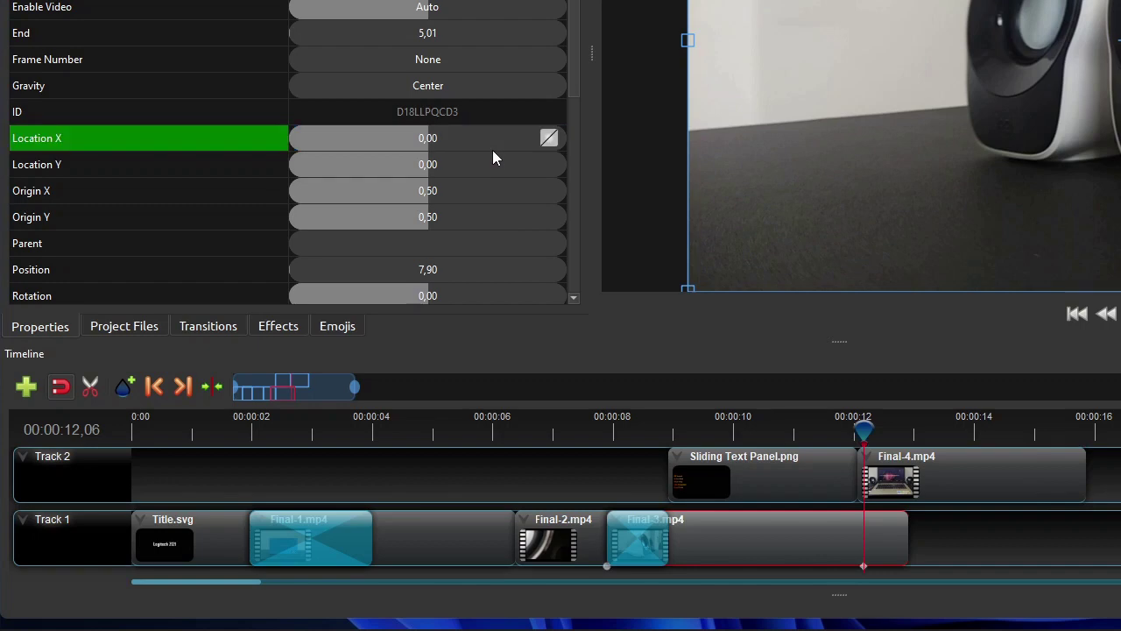
Step: At the end of Final-3.mp4, set Location X to -1 and apply the Bezier Ease In (Expo) curve
{"action": "left_click", "coordinate": [182, 388]}
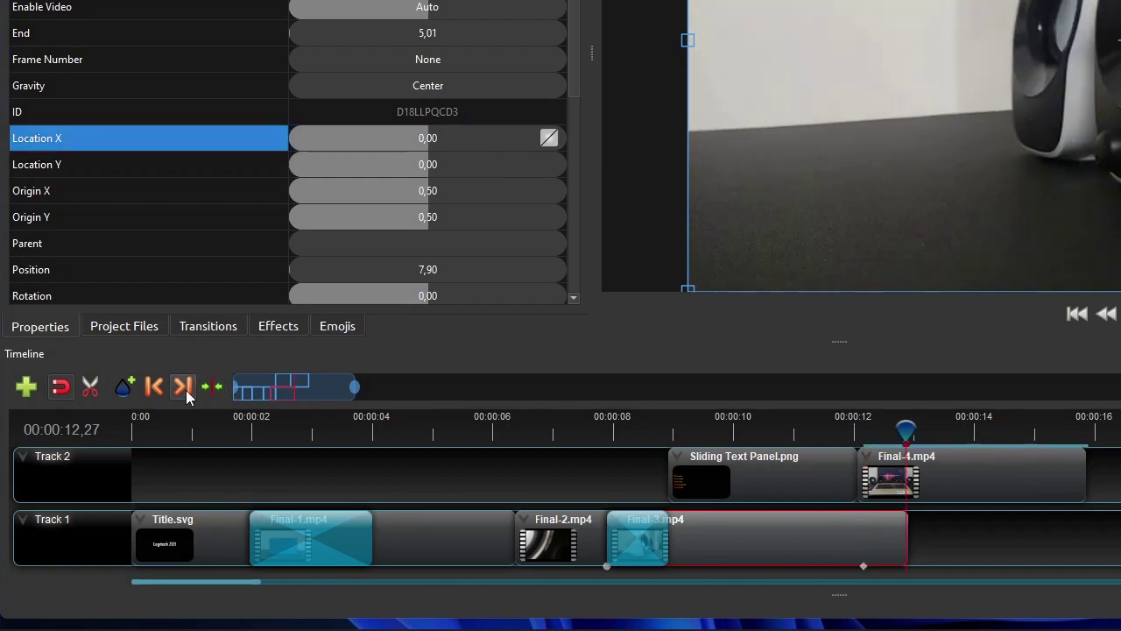
{"action": "double_click", "coordinate": [424, 141]}
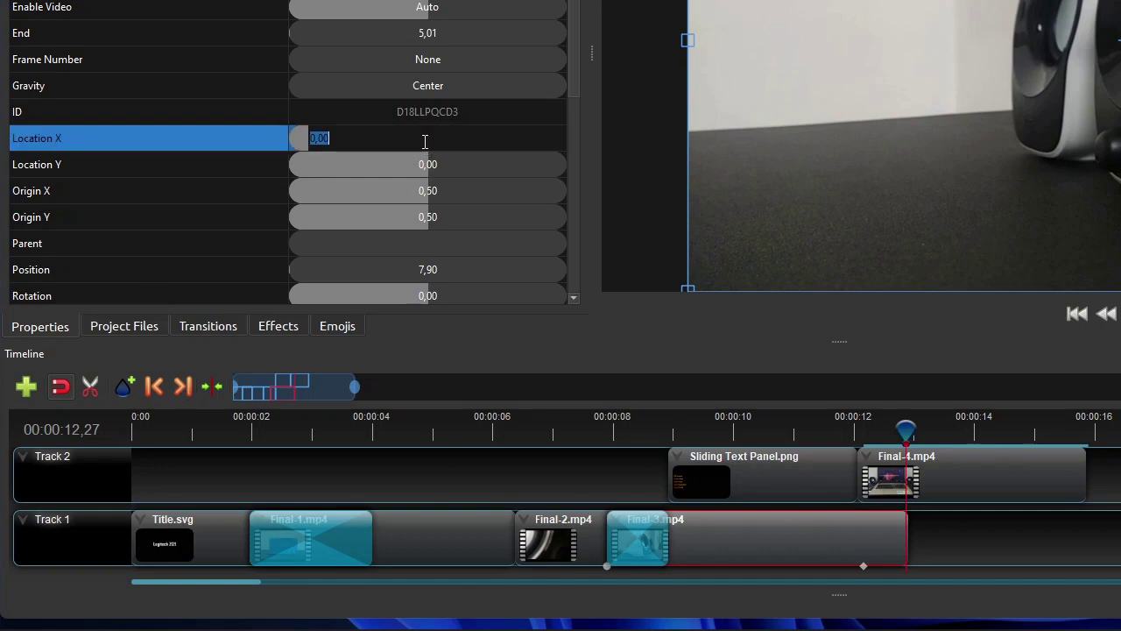
{"action": "key", "text": "Return"}
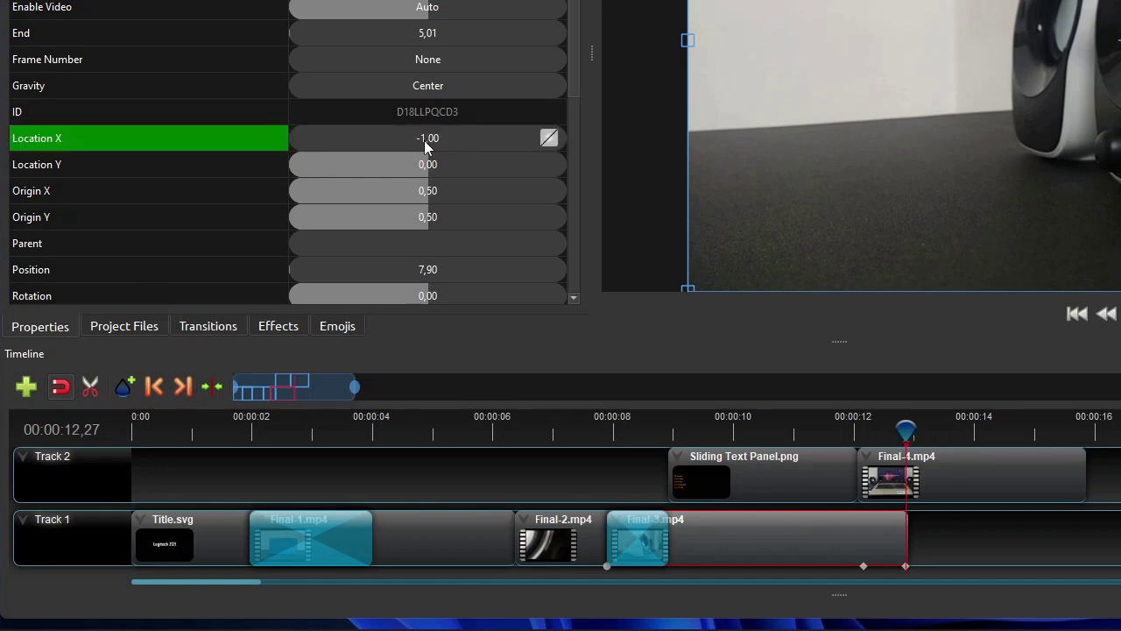
{"action": "right_click", "coordinate": [426, 143]}
{"action": "mouse_move", "coordinate": [490, 150]}
{"action": "left_click", "coordinate": [653, 259]}
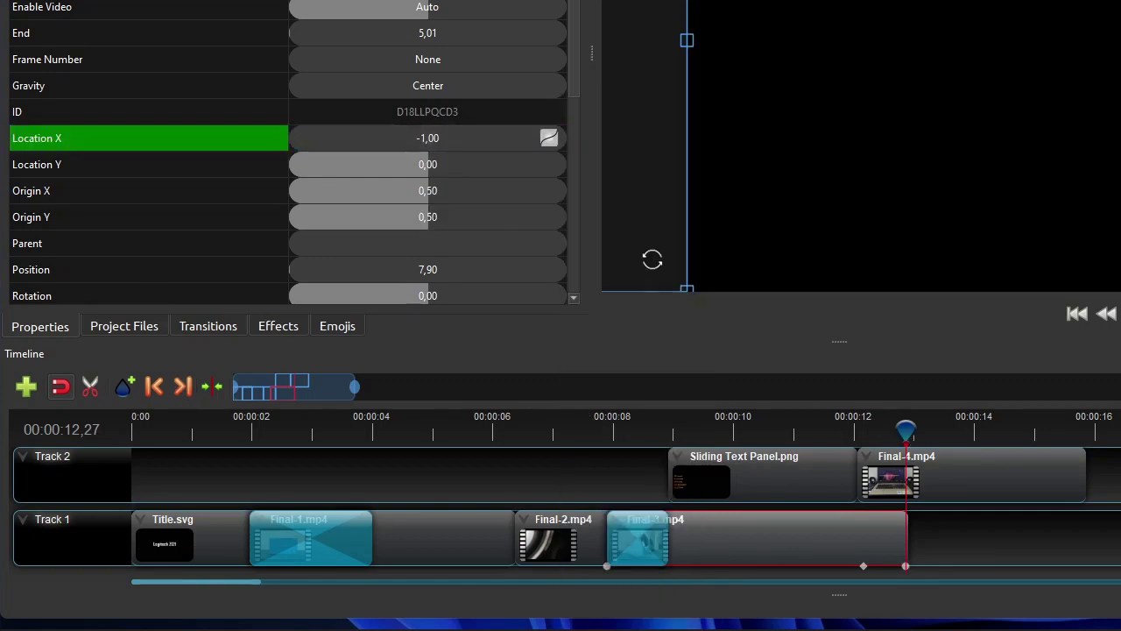
Step: Move the playhead to 00:00:12,23 and set Final-4.mp4's Location X to 0 there
{"action": "left_click", "coordinate": [1022, 479]}
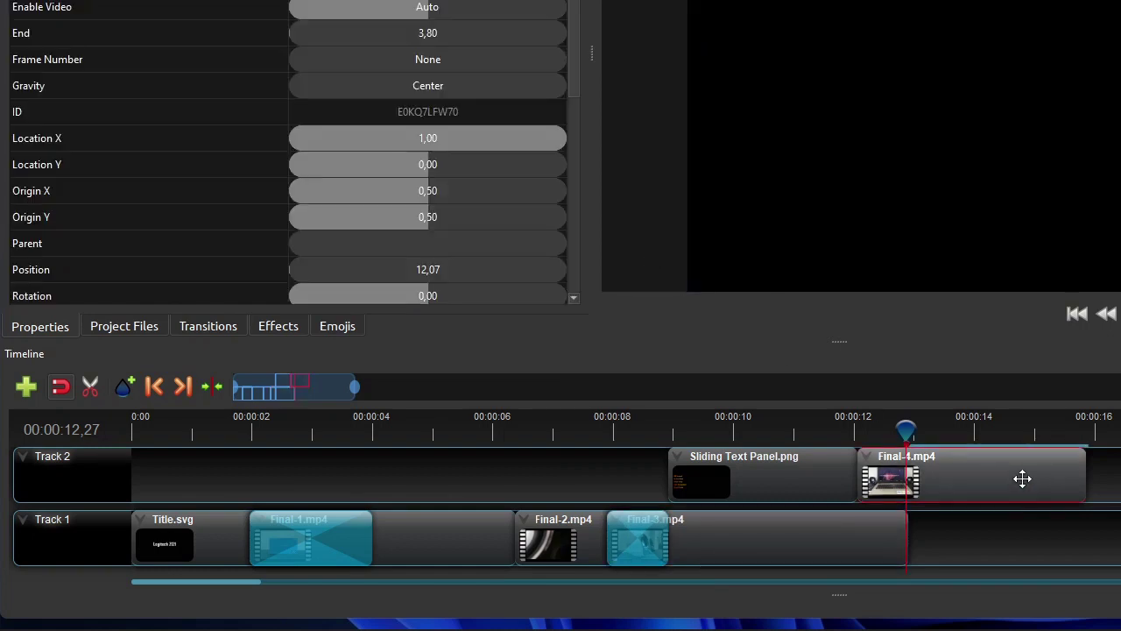
{"action": "key", "text": "Left"}
{"action": "key", "text": "Left"}
{"action": "key", "text": "Left"}
{"action": "key", "text": "Left"}
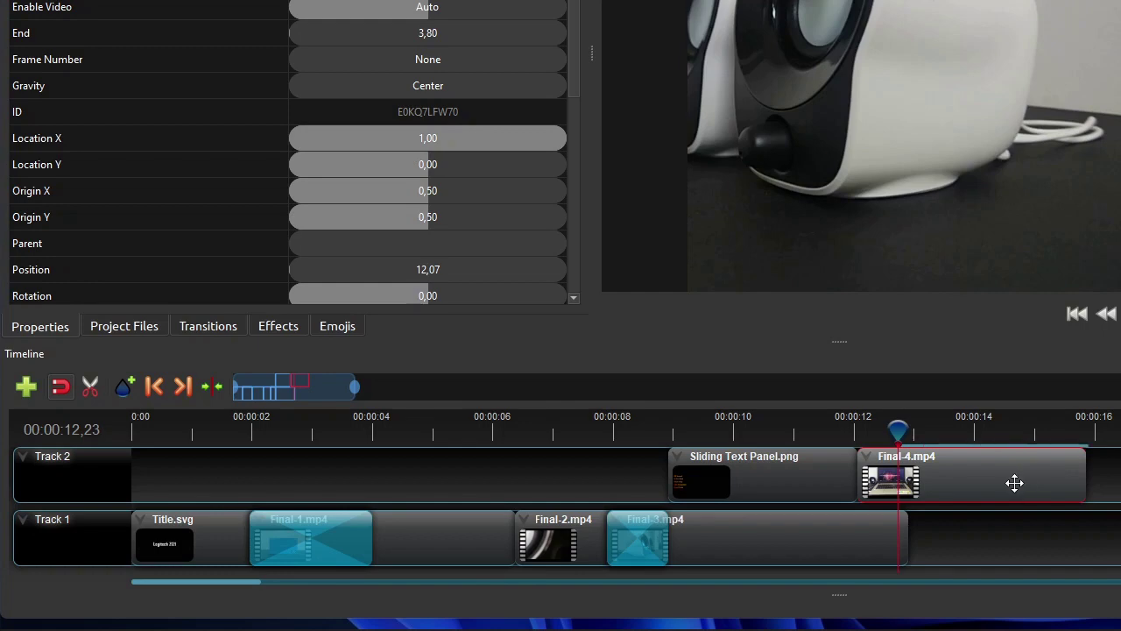
{"action": "double_click", "coordinate": [485, 138]}
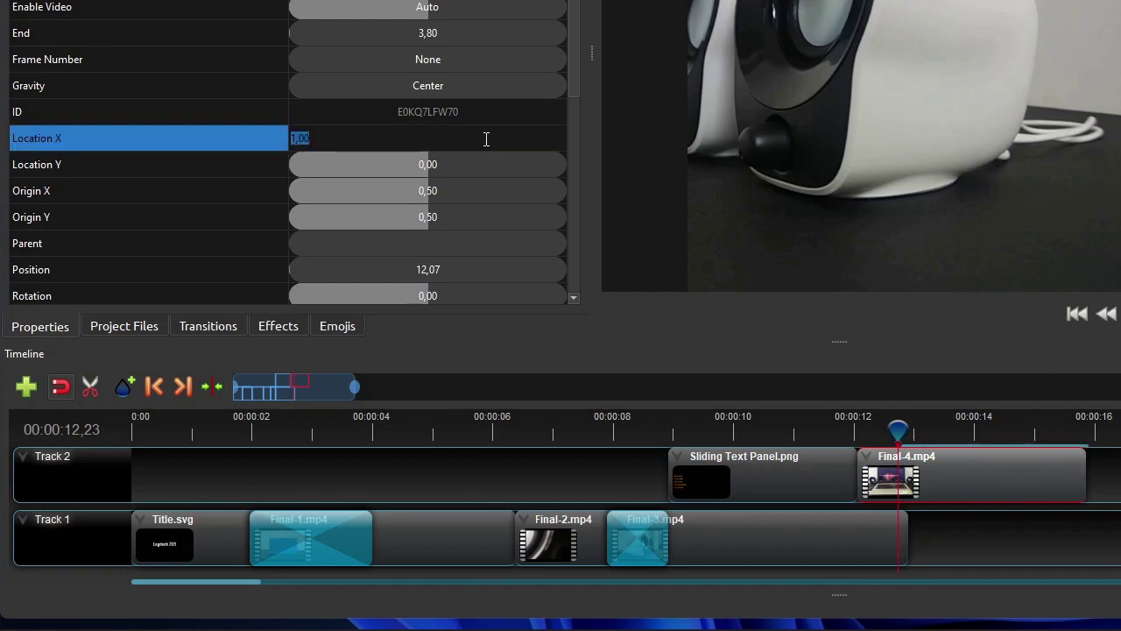
{"action": "type", "text": "0"}
{"action": "key", "text": "Return"}
Step: Apply the Bezier Ease In (Expo) curve to Final-4.mp4's Location X keyframe at 00:00:12,23
{"action": "right_click", "coordinate": [484, 138]}
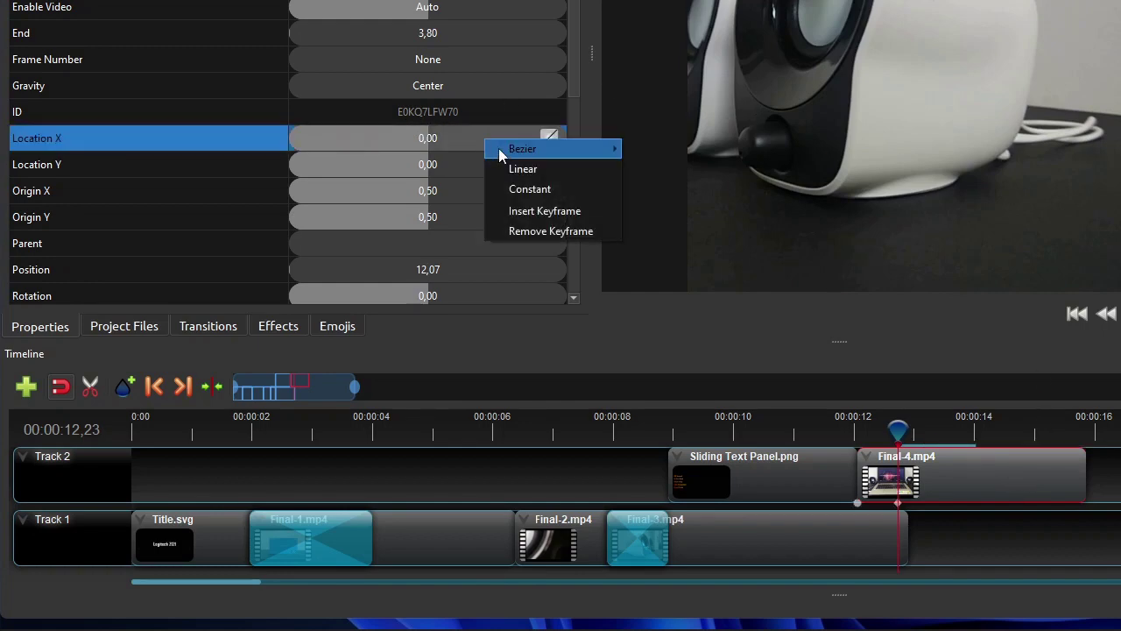
{"action": "mouse_move", "coordinate": [543, 149]}
{"action": "left_click", "coordinate": [681, 258]}
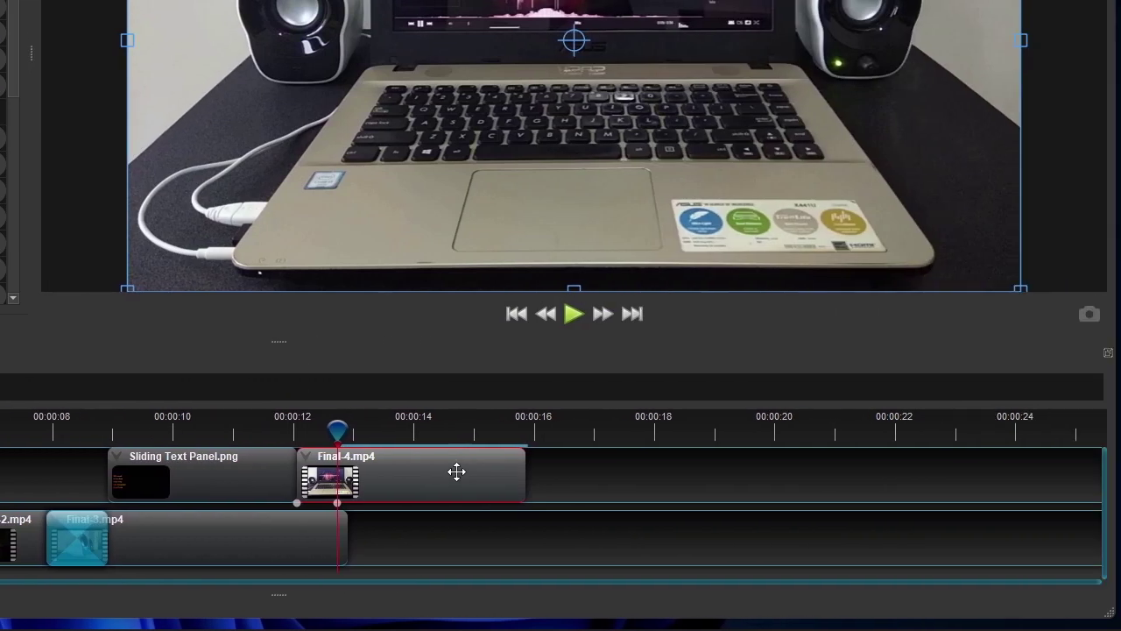
Step: Add a fade-out over about the last second of the Final-4.mp4 clip
{"action": "right_click", "coordinate": [1019, 470]}
{"action": "mouse_move", "coordinate": [1119, 260]}
{"action": "mouse_move", "coordinate": [613, 235]}
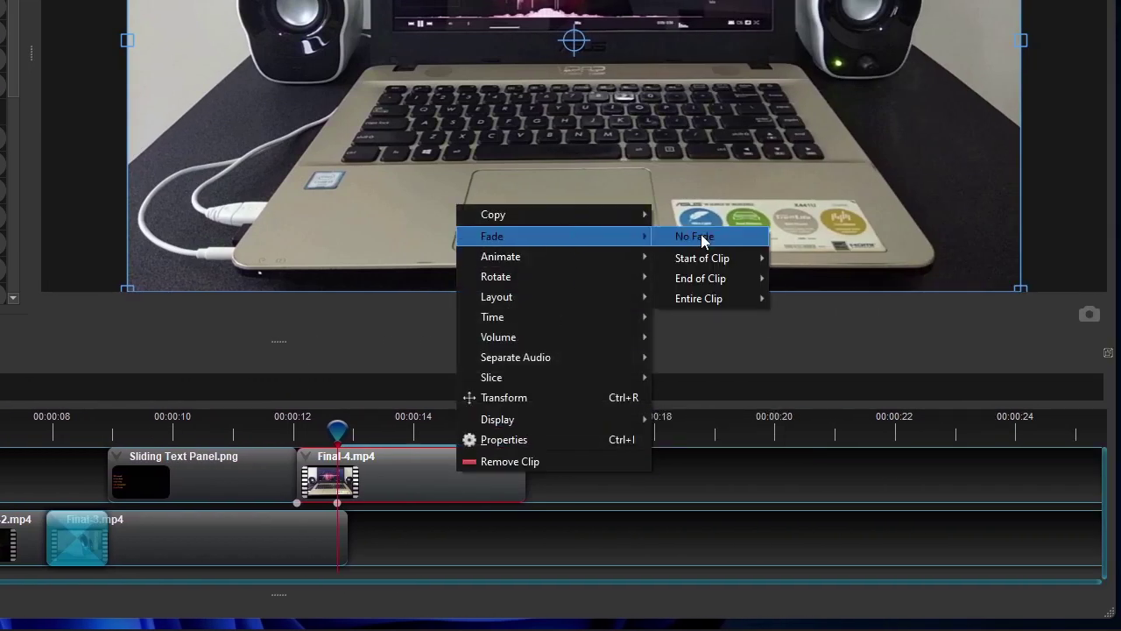
{"action": "mouse_move", "coordinate": [730, 275]}
{"action": "left_click", "coordinate": [818, 277]}
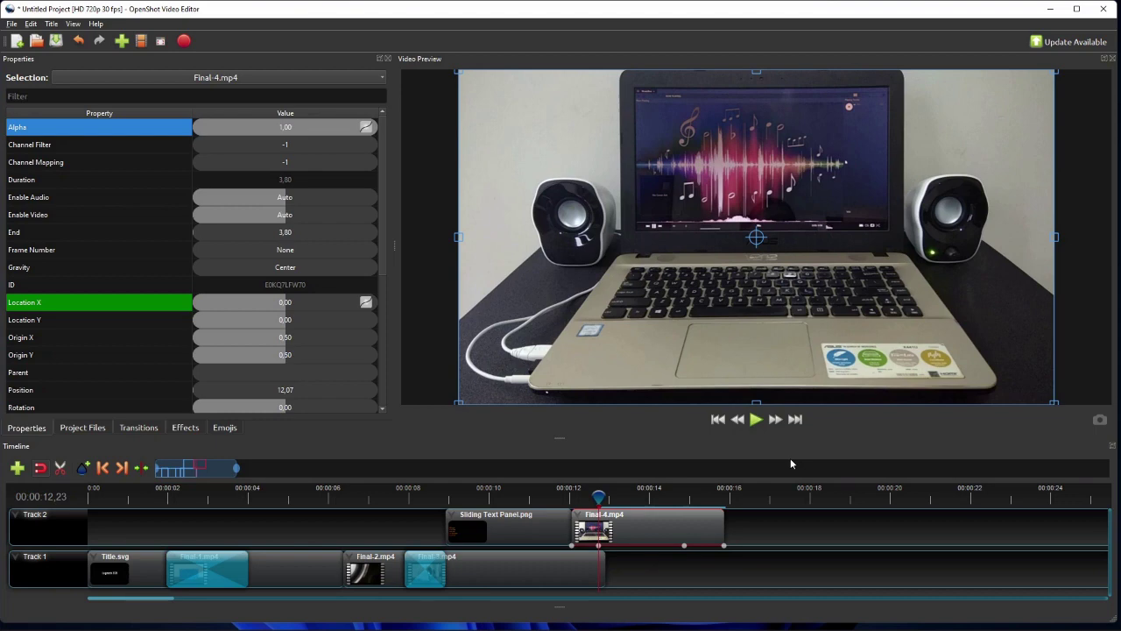
Step: Add an empty track beneath the existing ones and enlarge the timeline area to show all three tracks
{"action": "right_click", "coordinate": [44, 514]}
{"action": "left_click", "coordinate": [77, 518]}
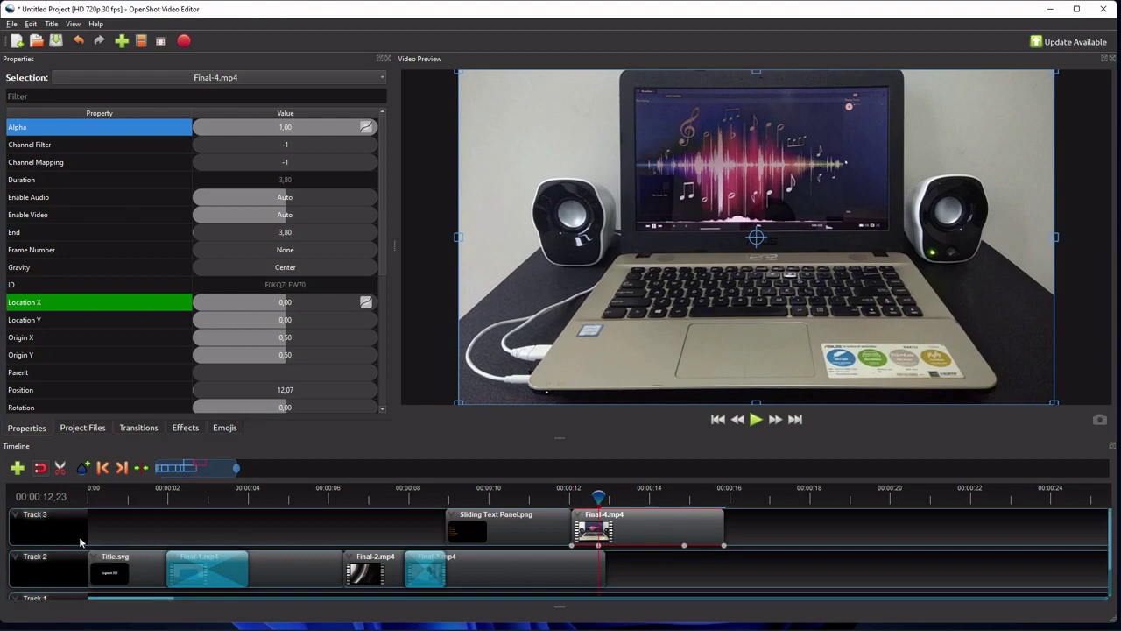
{"action": "left_click_drag", "start_coordinate": [558, 436], "coordinate": [564, 401]}
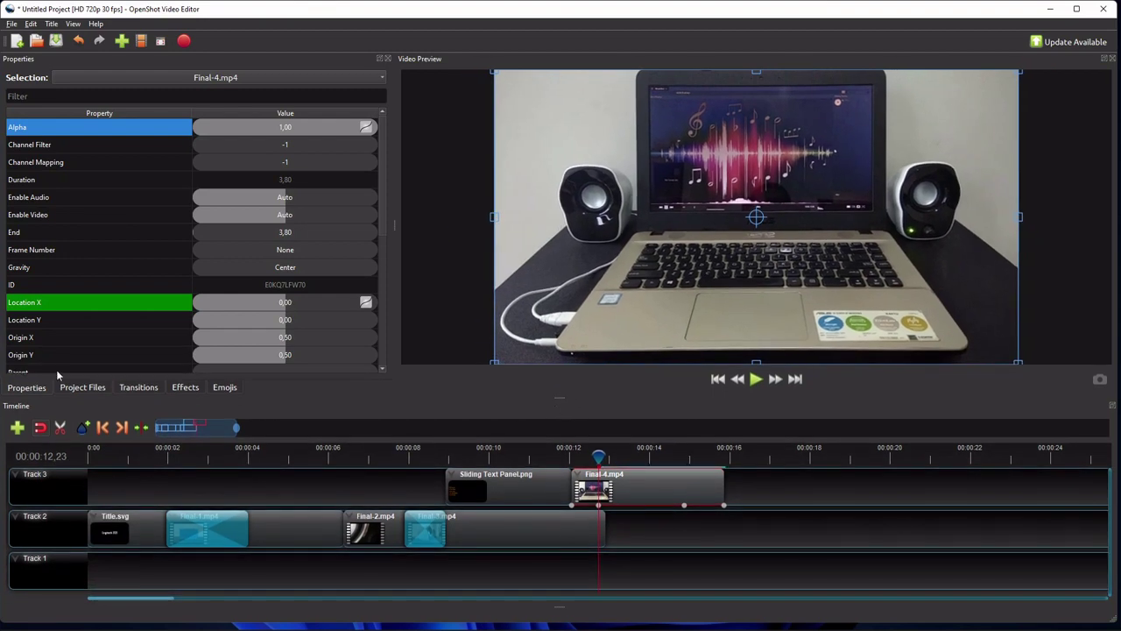
Step: Place Pray - Anno Domini Beats.mp3 on Track 1 from the end of the title and slice off everything past Final-4.mp4's end
{"action": "left_click", "coordinate": [83, 387]}
{"action": "left_click_drag", "start_coordinate": [292, 114], "coordinate": [268, 581]}
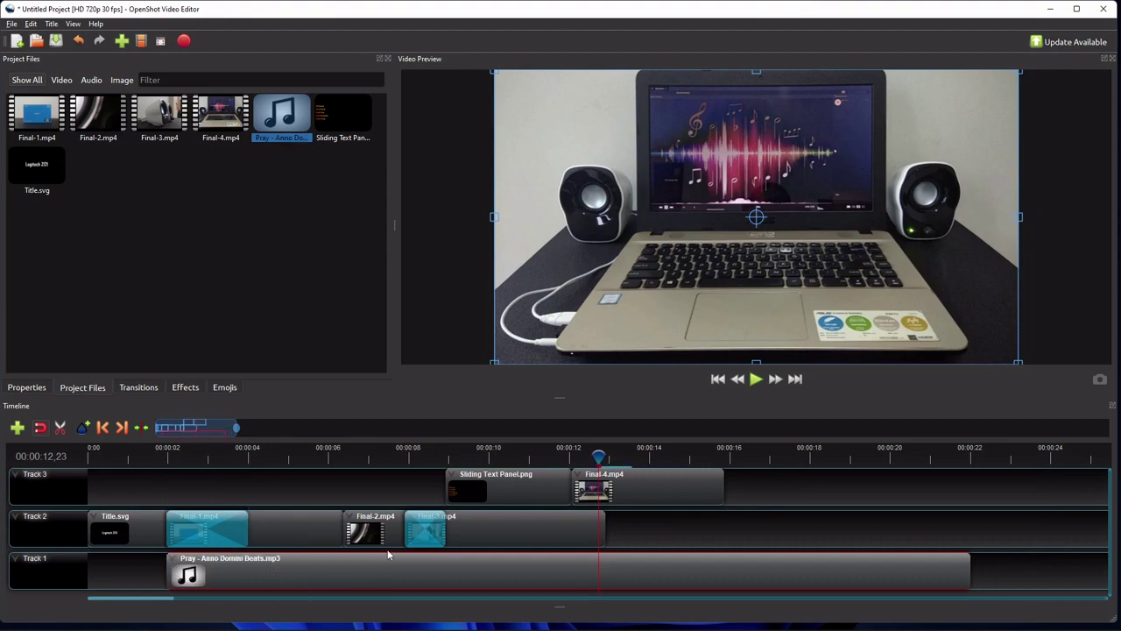
{"action": "left_click", "coordinate": [693, 479]}
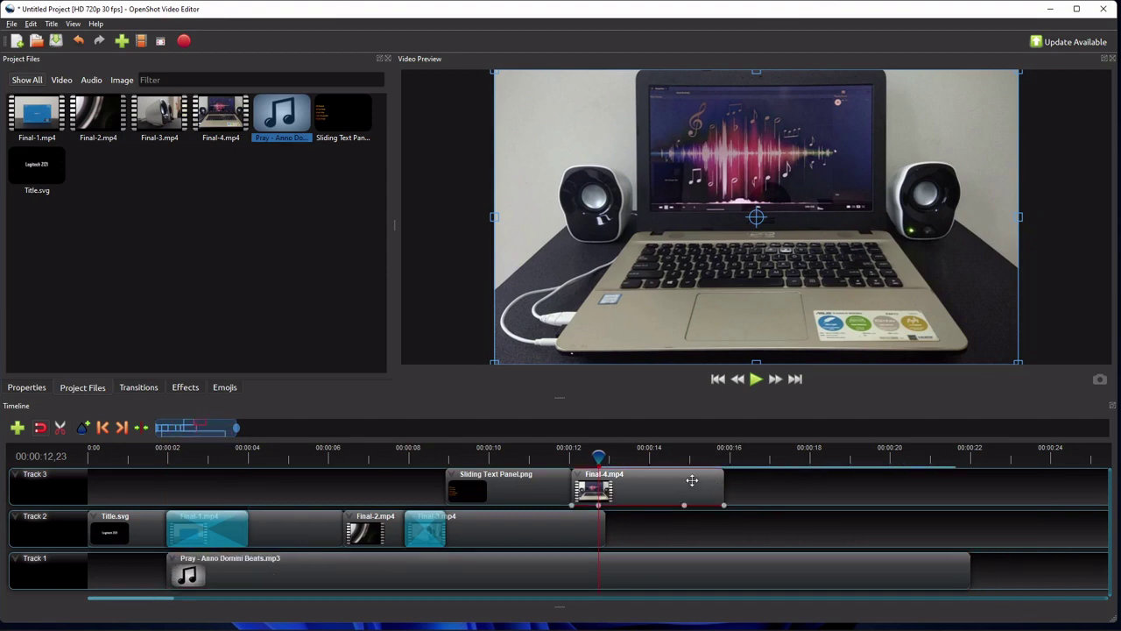
{"action": "left_click", "coordinate": [122, 427]}
{"action": "left_click", "coordinate": [121, 428]}
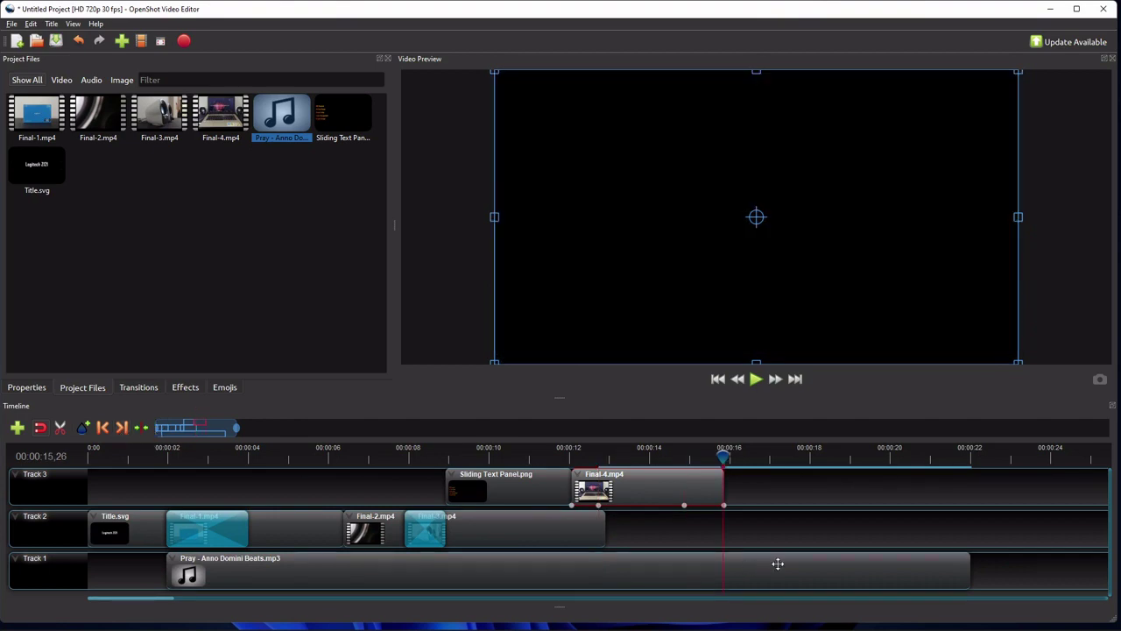
{"action": "right_click", "coordinate": [741, 571]}
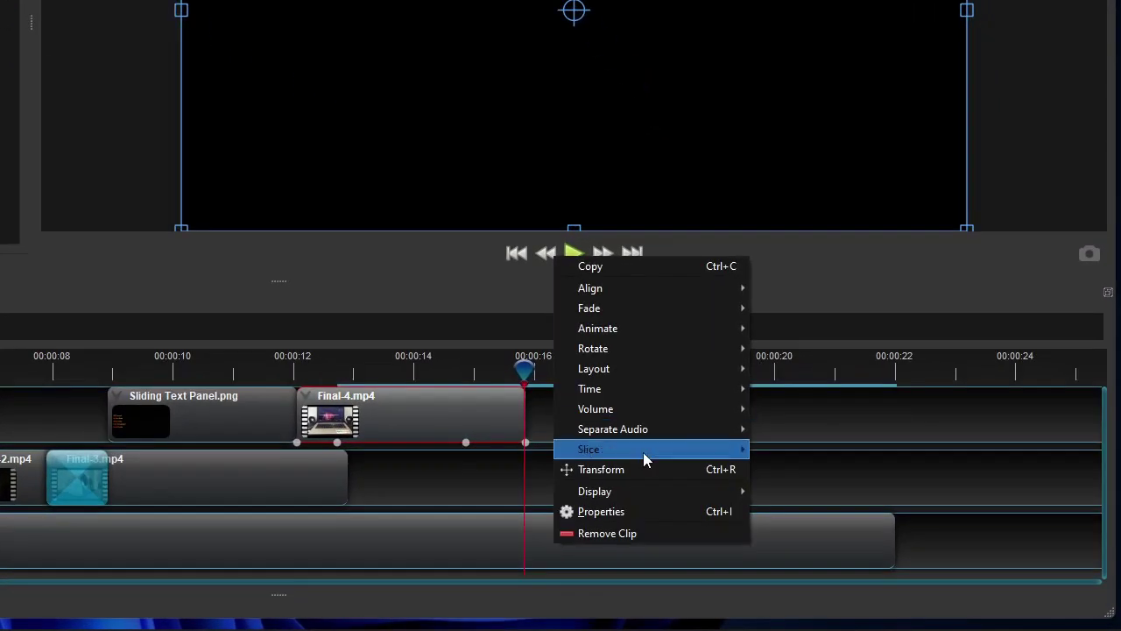
{"action": "mouse_move", "coordinate": [833, 516]}
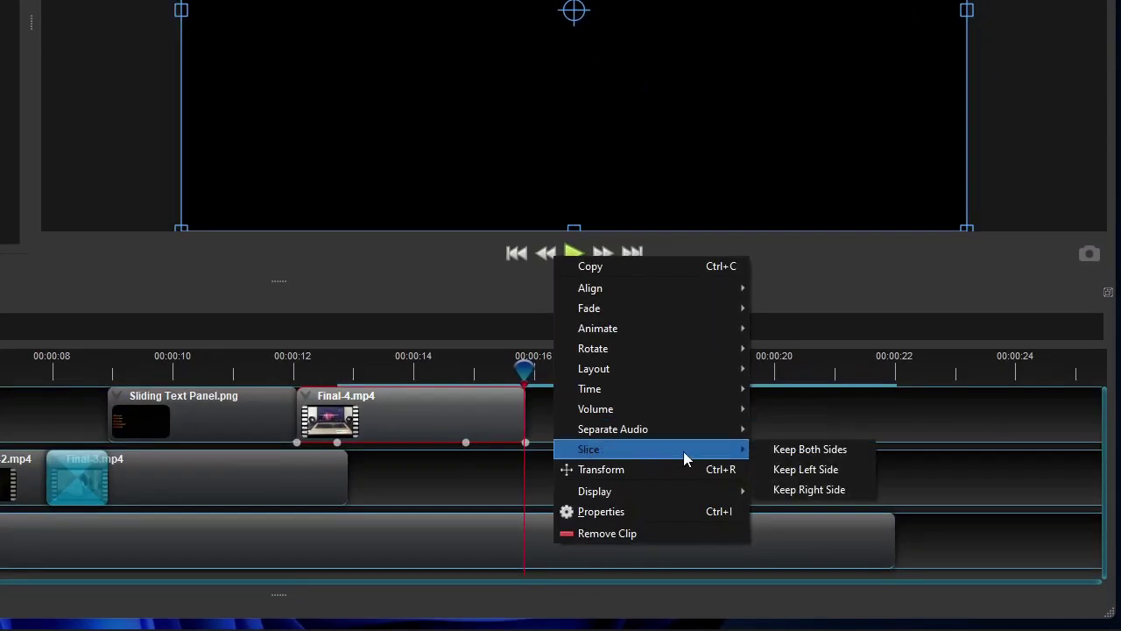
{"action": "left_click", "coordinate": [820, 473]}
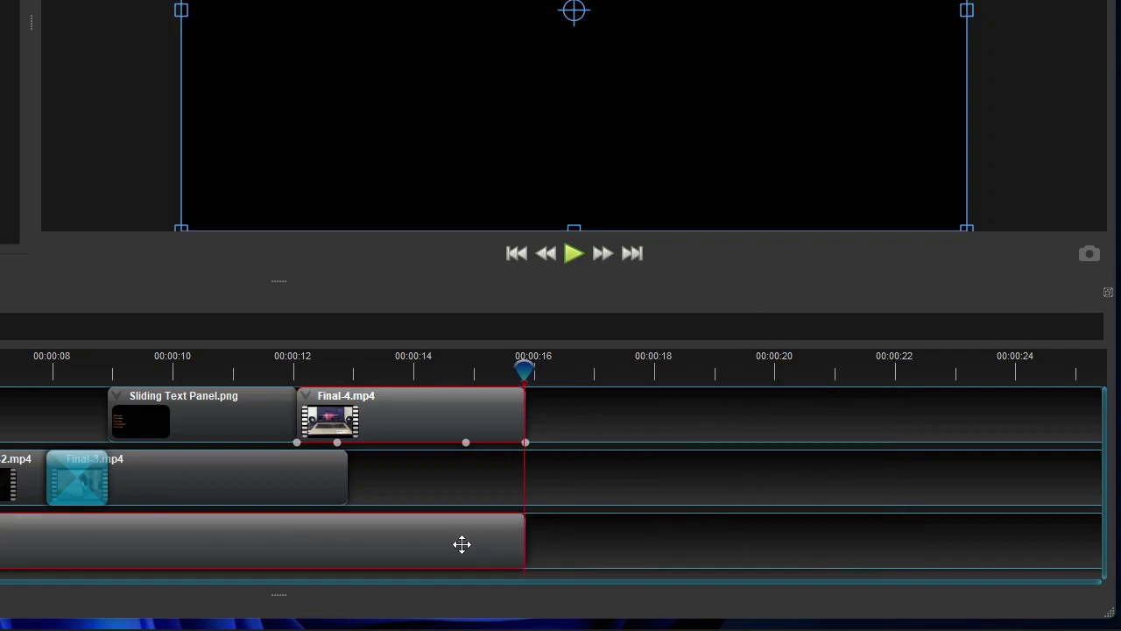
Step: Add volume fades of about one second to the music clip, fading in at its start and out at its end
{"action": "right_click", "coordinate": [315, 543]}
{"action": "mouse_move", "coordinate": [412, 417]}
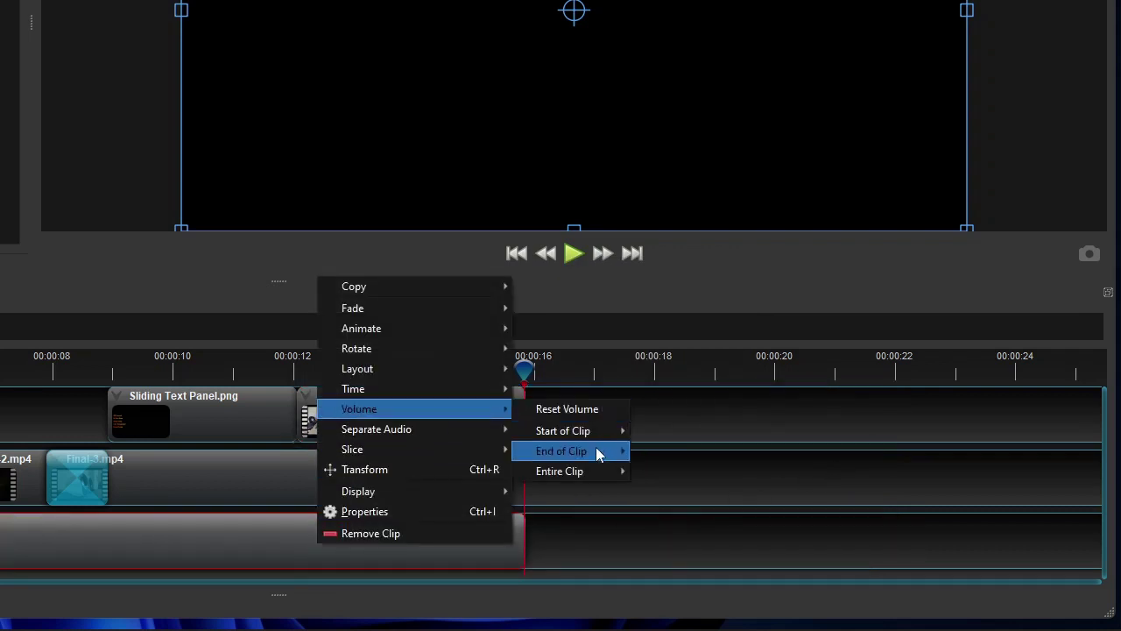
{"action": "mouse_move", "coordinate": [596, 430]}
{"action": "left_click", "coordinate": [663, 377]}
{"action": "right_click", "coordinate": [380, 531]}
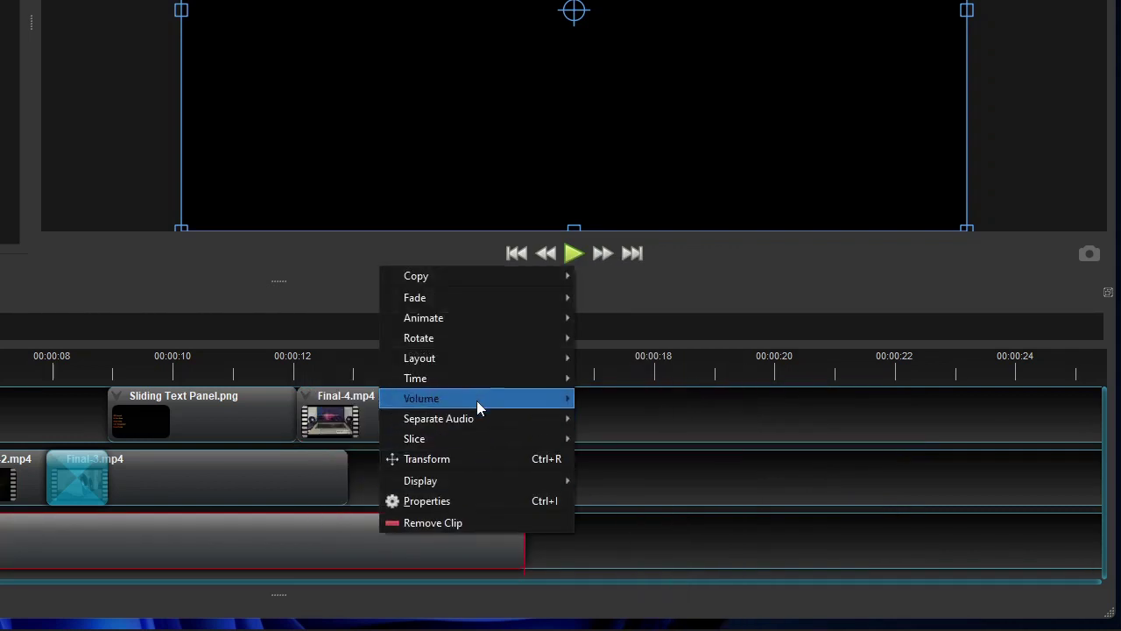
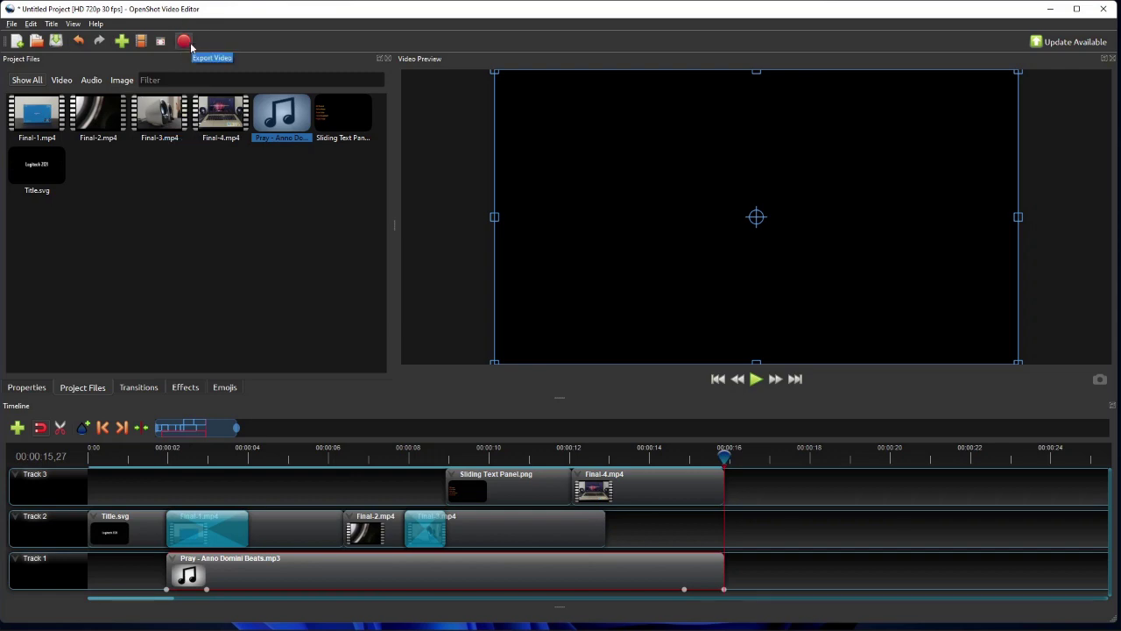
Step: Start a video export and name the output file Logitech Z121, keeping the default folder
{"action": "left_click", "coordinate": [189, 43]}
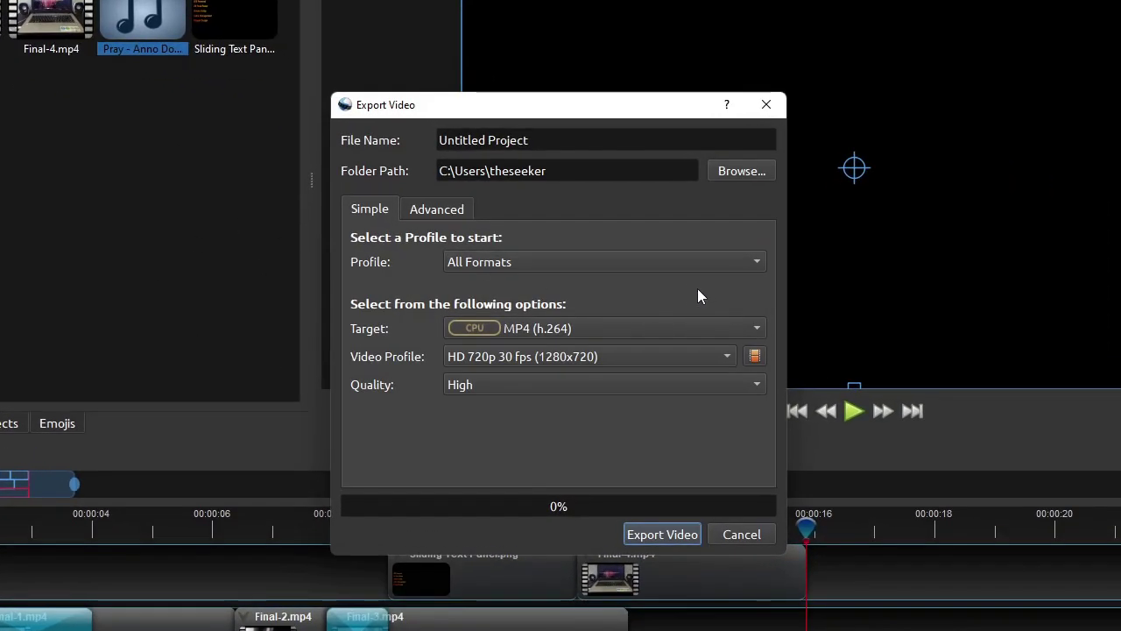
{"action": "left_click_drag", "start_coordinate": [541, 140], "coordinate": [375, 138]}
{"action": "type", "text": "L"}
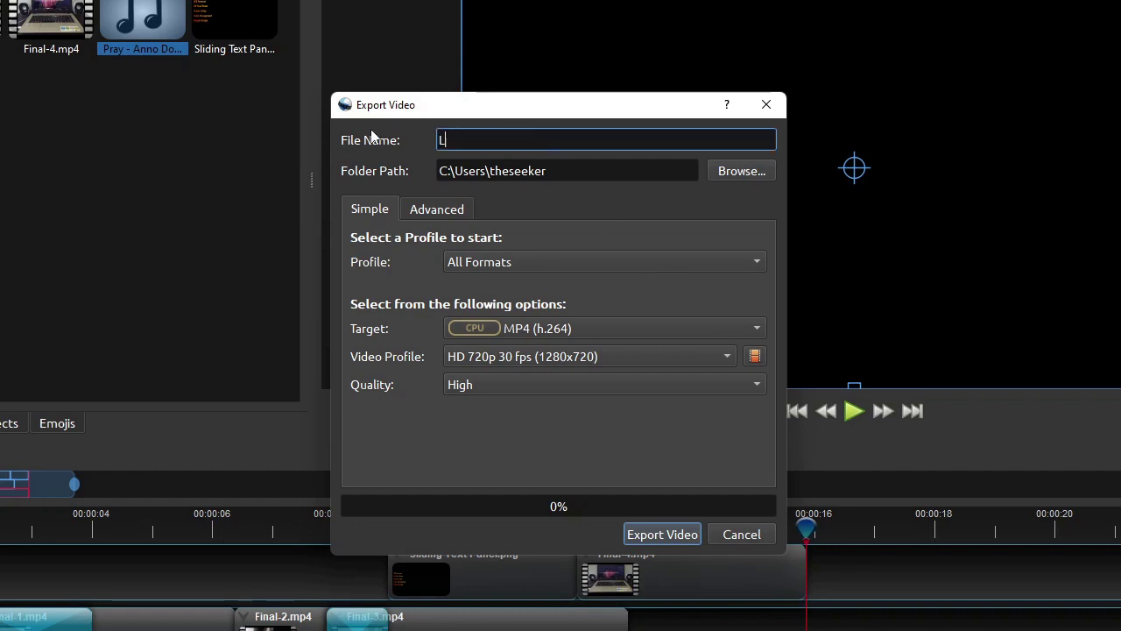
{"action": "type", "text": "ogitech Z121"}
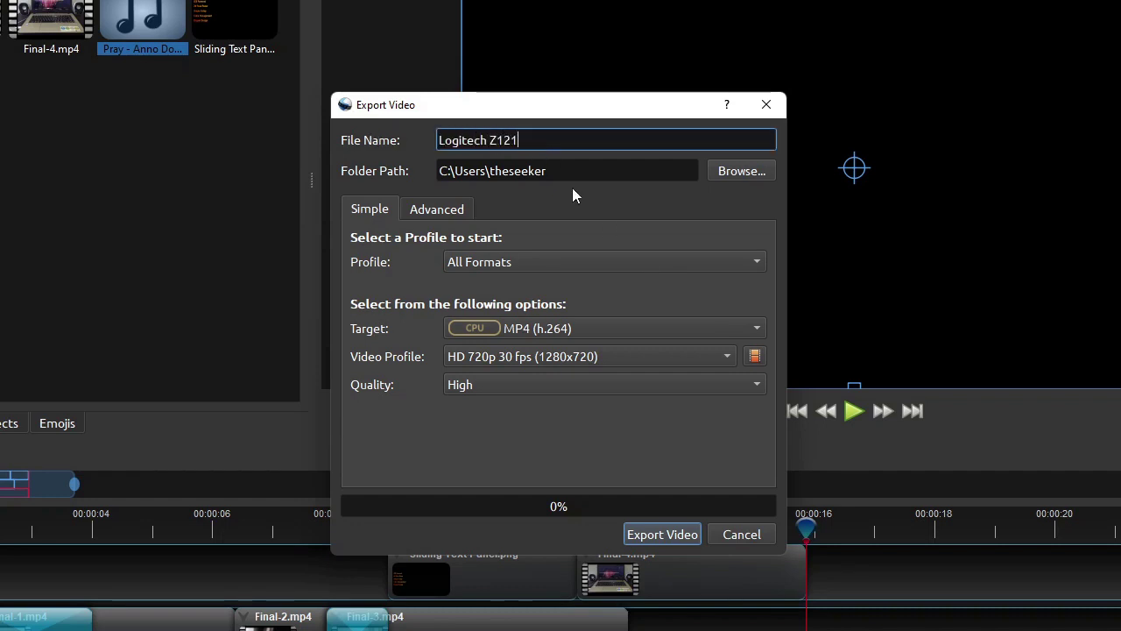
{"action": "left_click", "coordinate": [584, 173]}
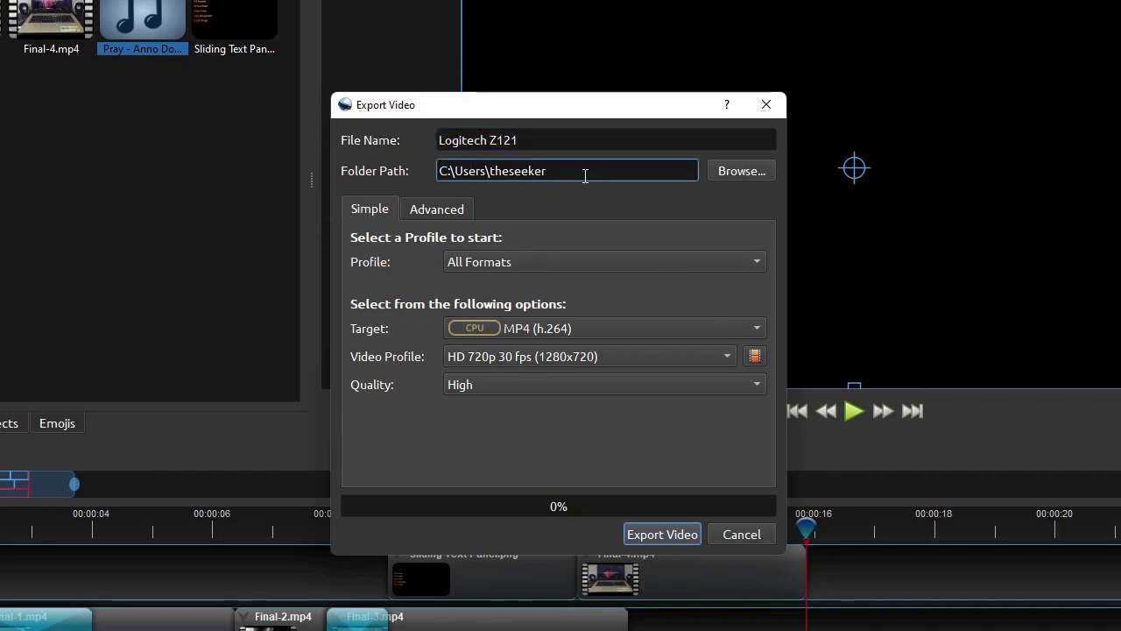
Step: Configure the export with the Web profile, YouTube Standard target, HD 720p 30 fps (1280x720) video profile and High quality
{"action": "left_click", "coordinate": [591, 262]}
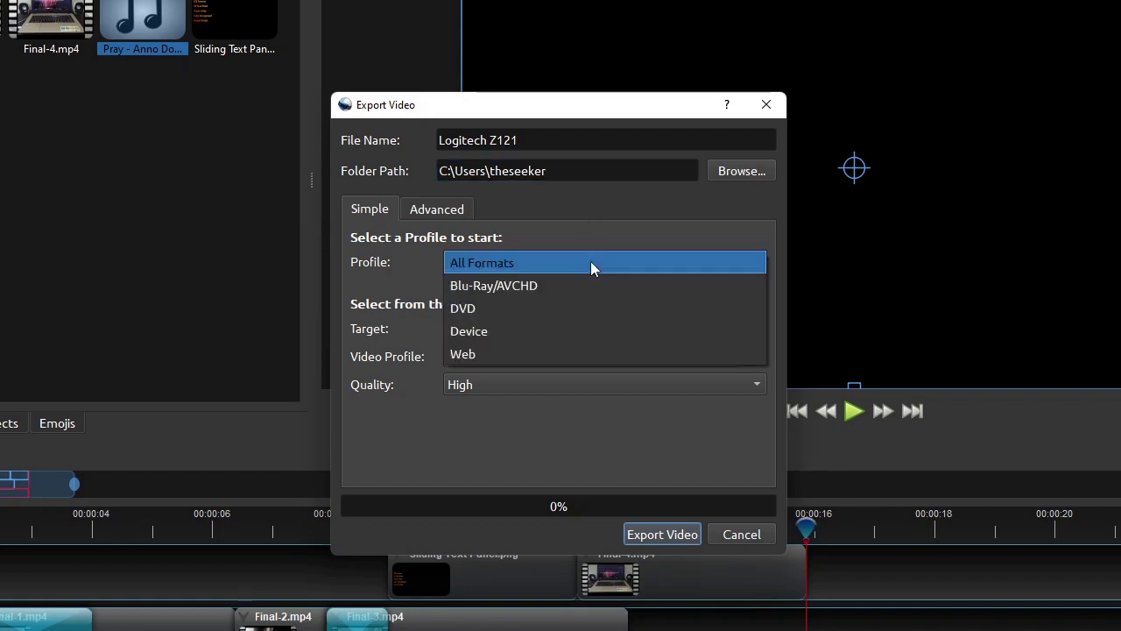
{"action": "left_click", "coordinate": [565, 357]}
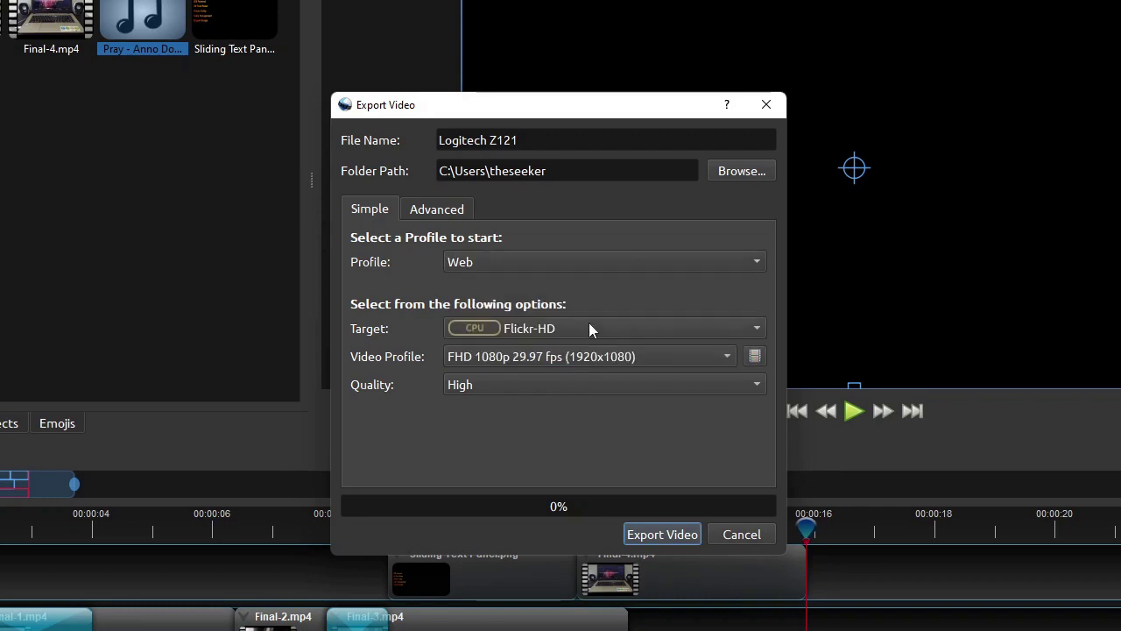
{"action": "left_click", "coordinate": [593, 326]}
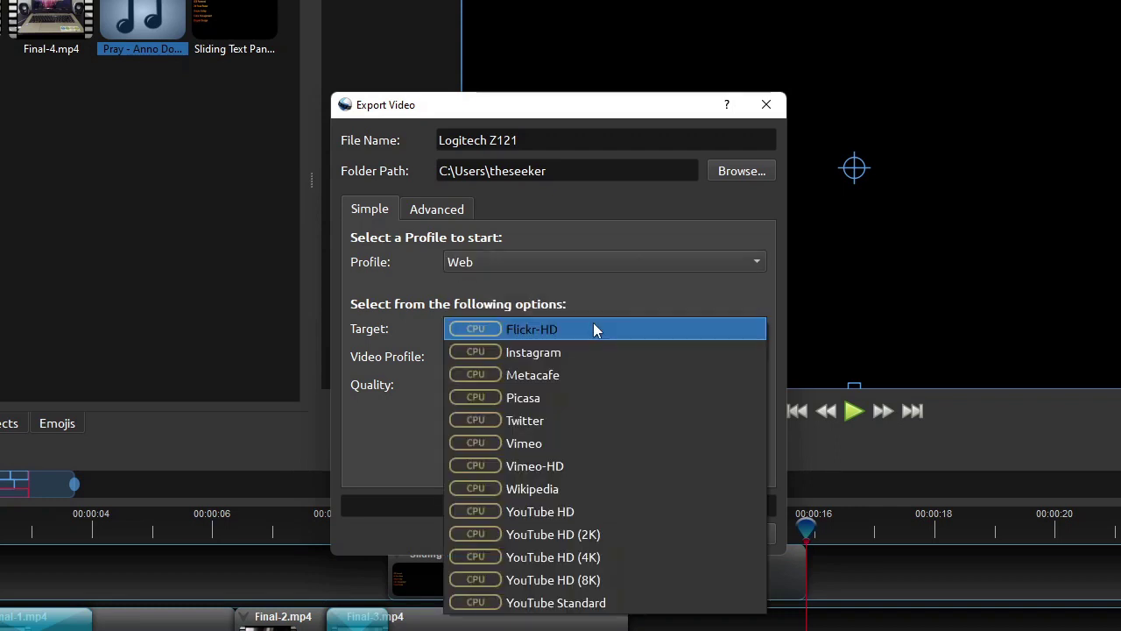
{"action": "left_click", "coordinate": [633, 606]}
{"action": "left_click", "coordinate": [526, 357]}
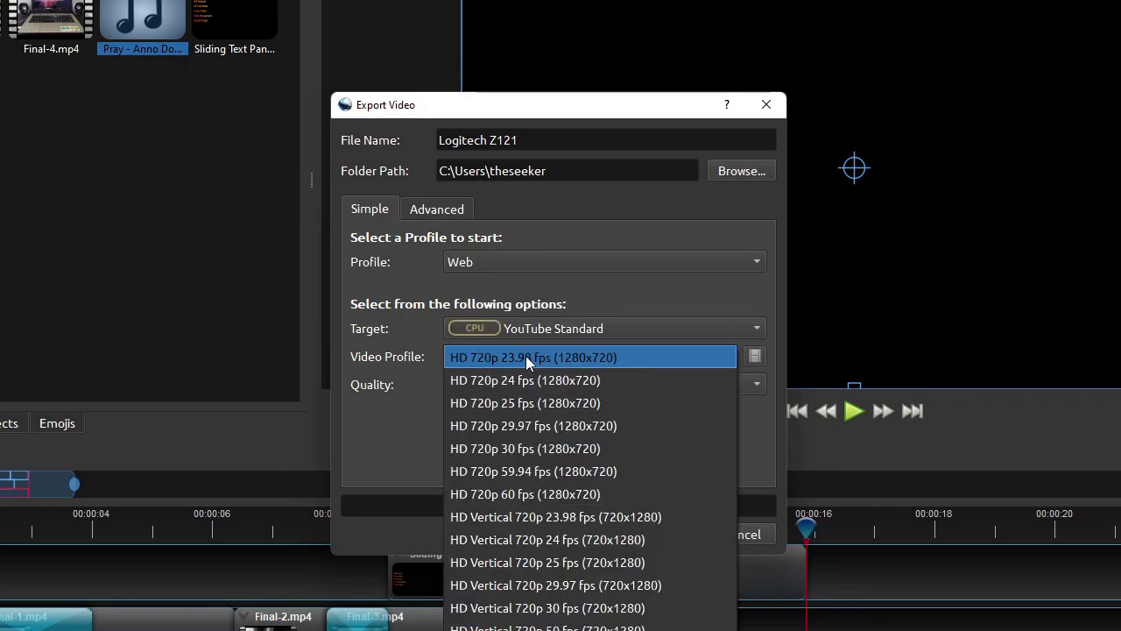
{"action": "left_click", "coordinate": [550, 447]}
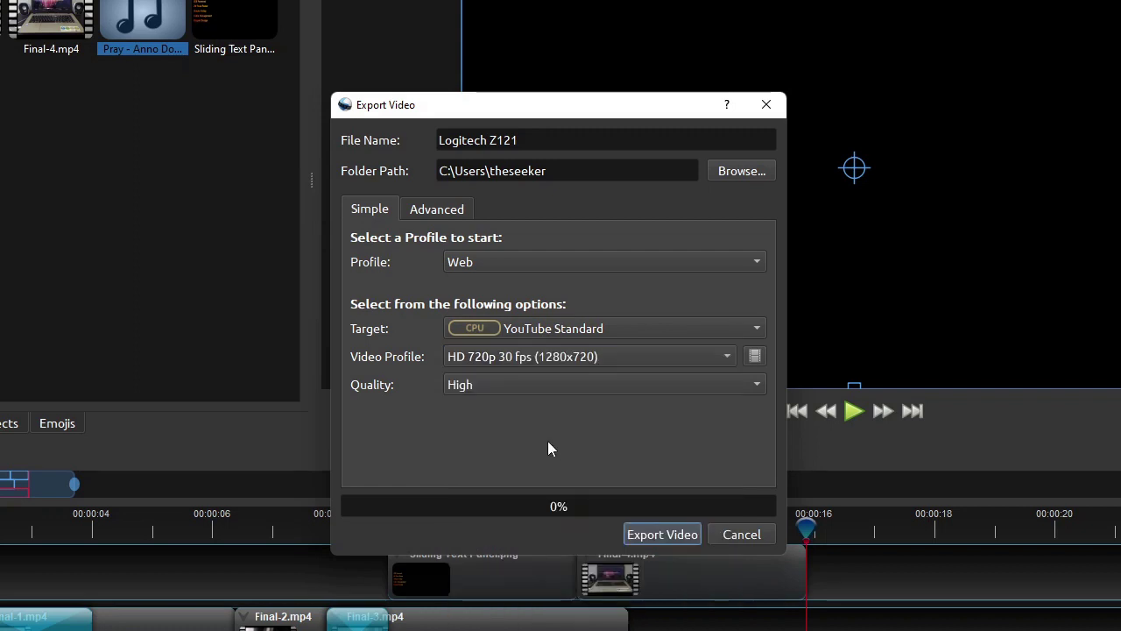
{"action": "left_click", "coordinate": [513, 383]}
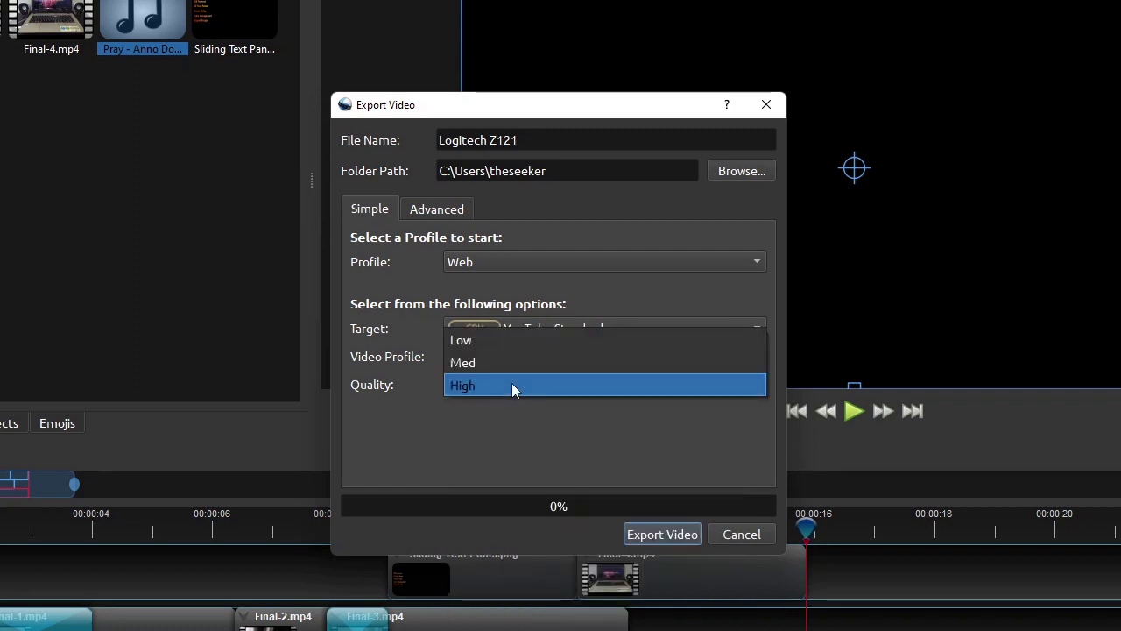
{"action": "left_click", "coordinate": [464, 386]}
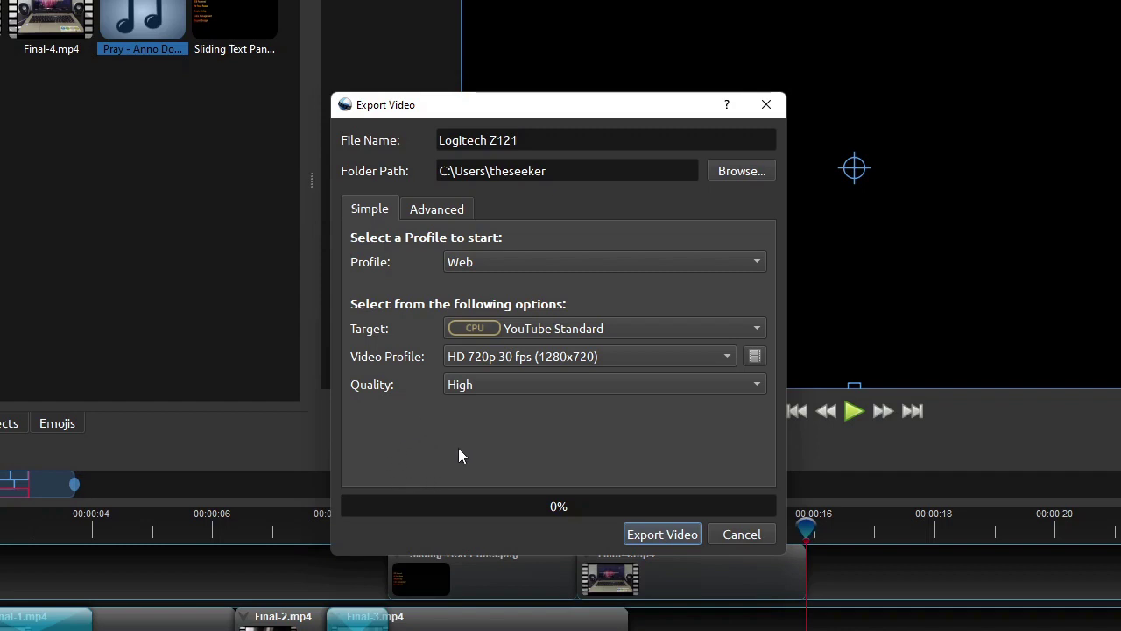
Step: Set the export's video bit rate to 6 Mb/s and export the video, closing the export window when it finishes
{"action": "left_click", "coordinate": [433, 210]}
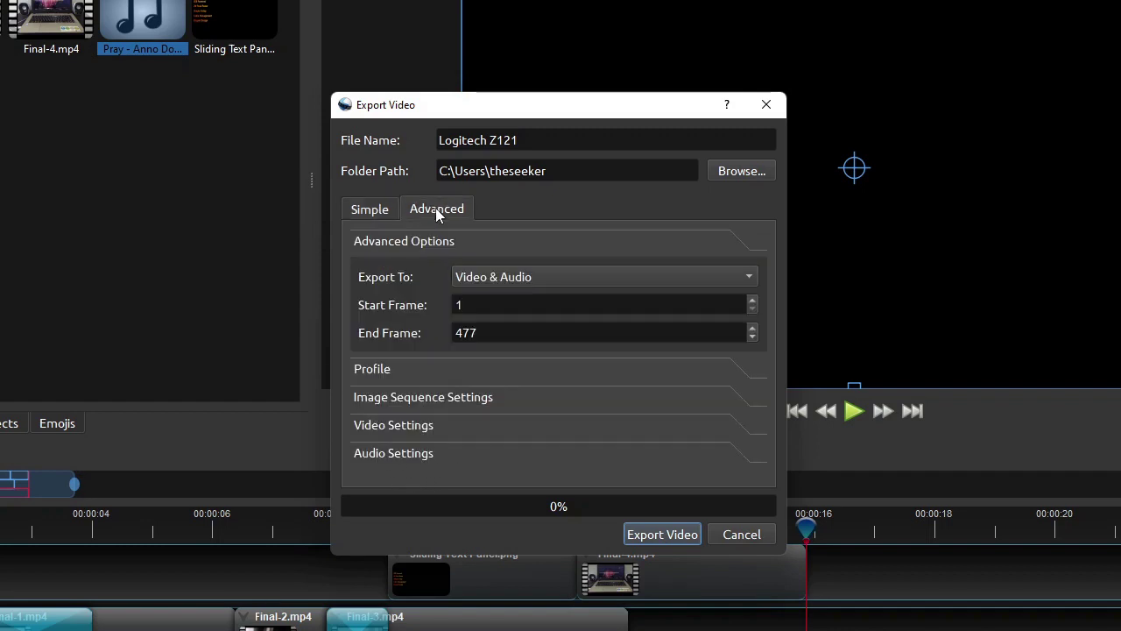
{"action": "left_click", "coordinate": [371, 426]}
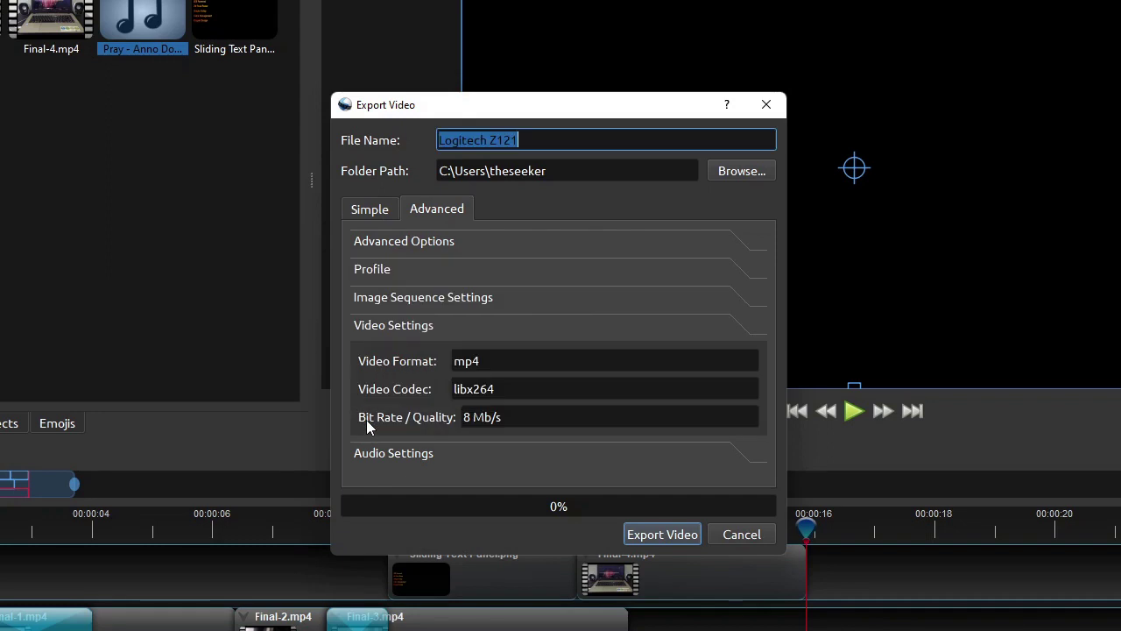
{"action": "left_click", "coordinate": [529, 413]}
{"action": "left_click", "coordinate": [506, 416]}
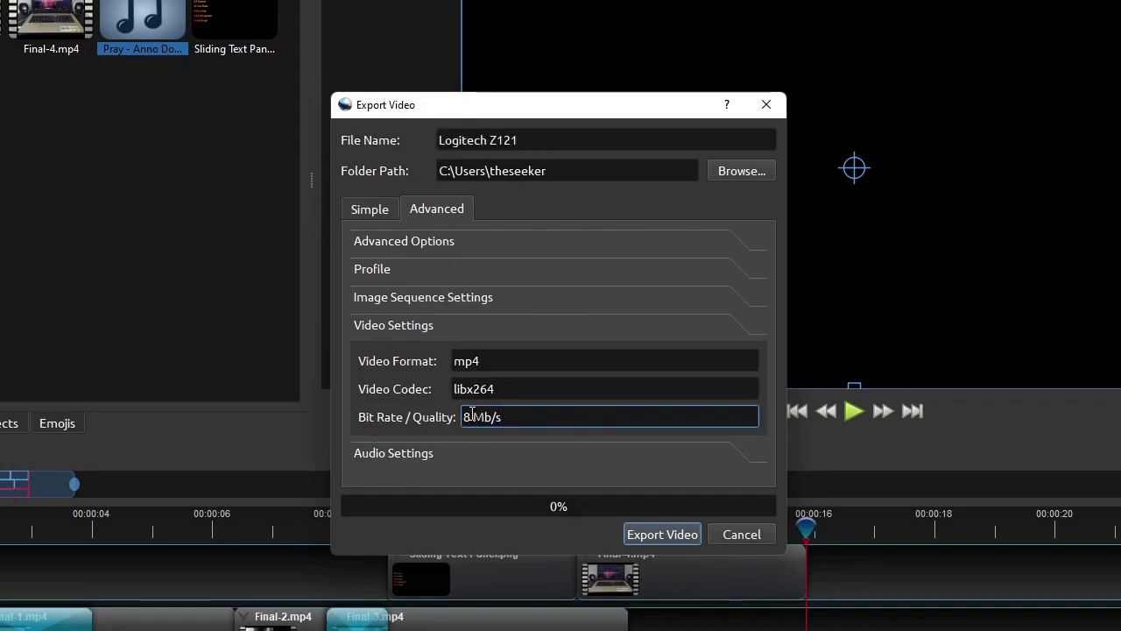
{"action": "left_click_drag", "start_coordinate": [471, 417], "coordinate": [449, 420]}
{"action": "type", "text": "6"}
{"action": "left_click", "coordinate": [680, 533]}
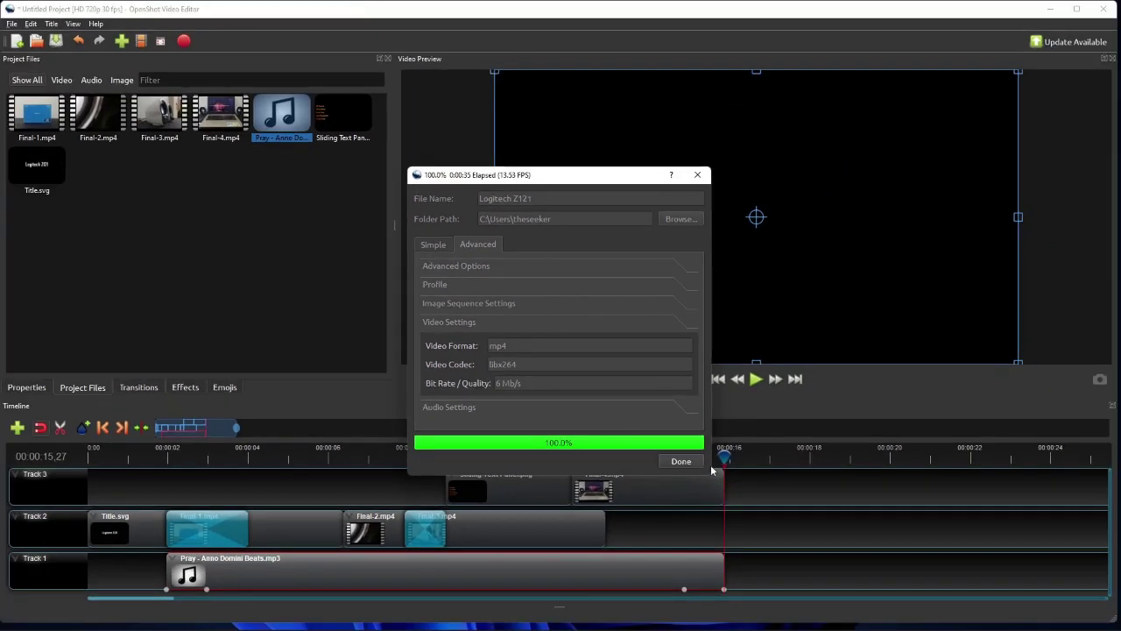
{"action": "left_click", "coordinate": [694, 464]}
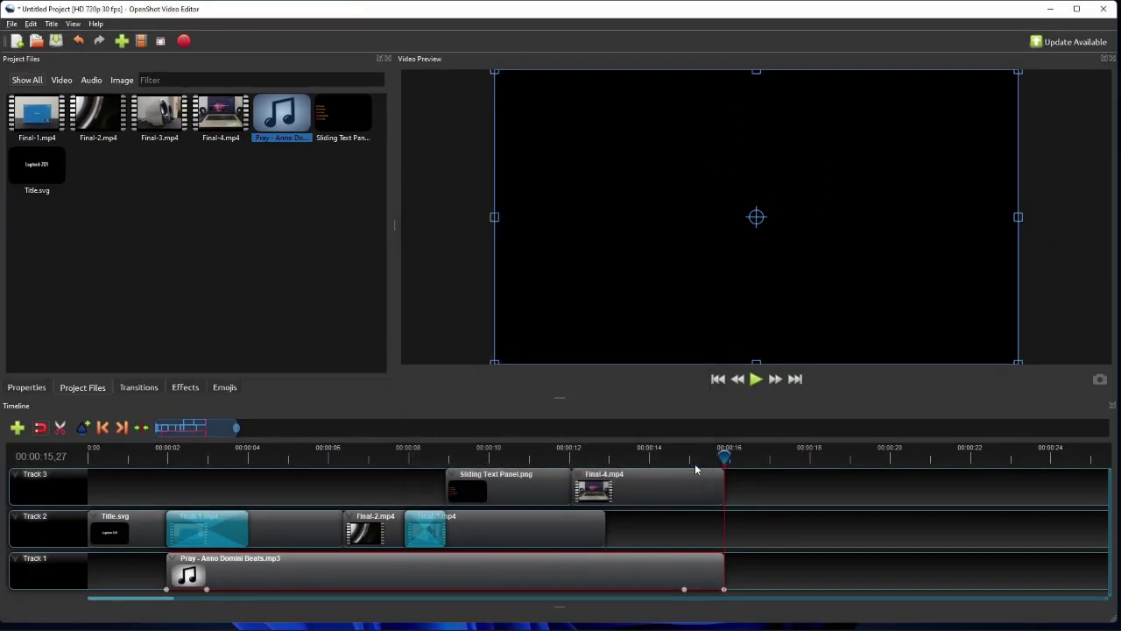